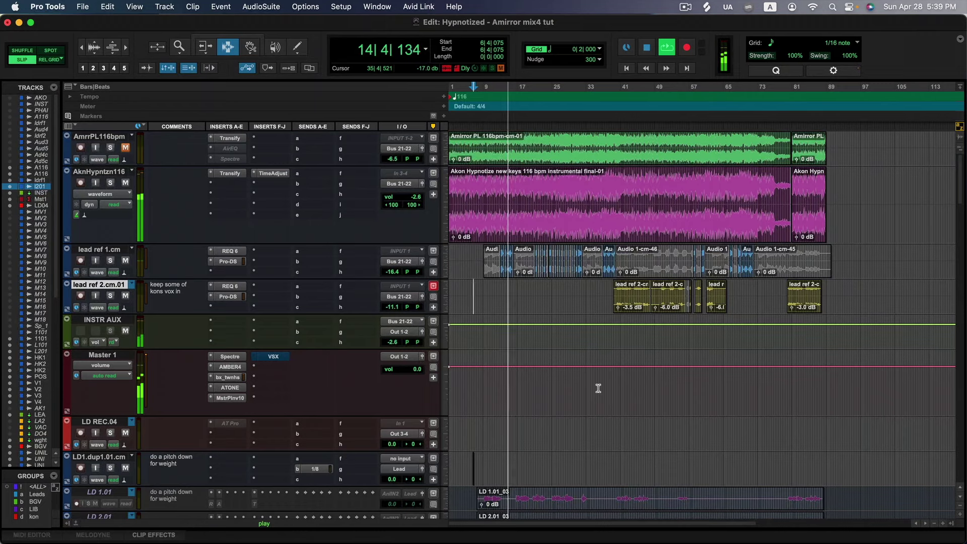
# Step: Look through the vocal tracks during playback, stop the playback and return to the instrumental tracks
pyautogui.scroll(-5, 599, 388)
pyautogui.scroll(-8, 599, 389)
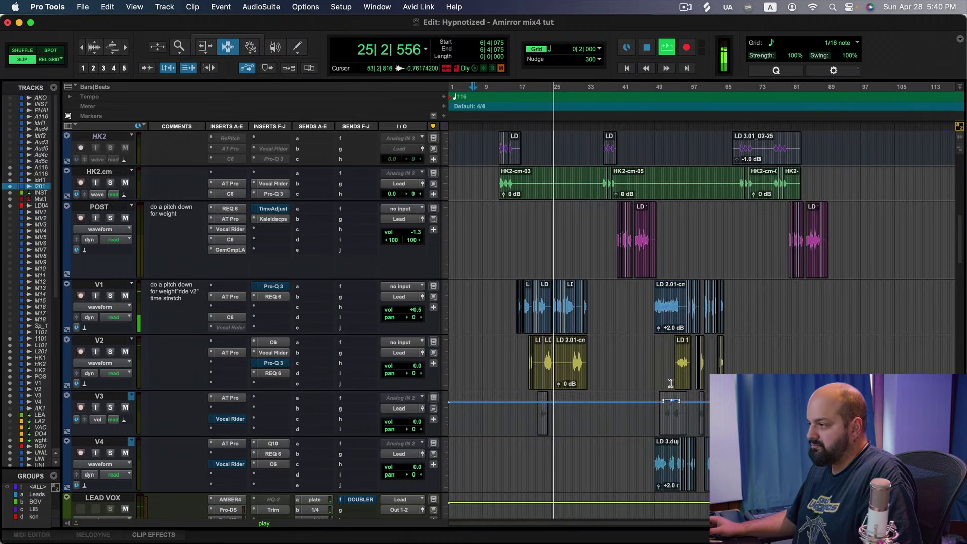
pyautogui.scroll(2, 625, 373)
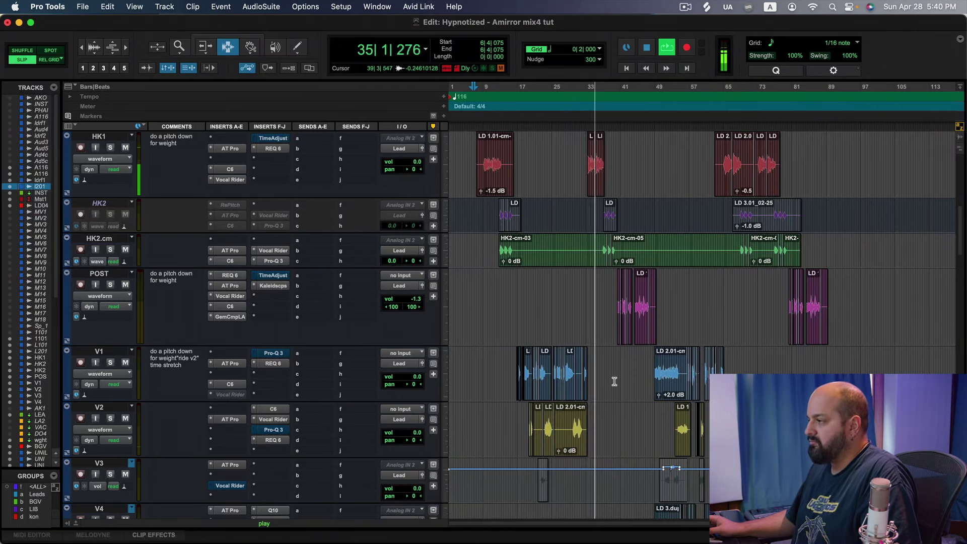
pyautogui.press('space')
pyautogui.scroll(10, 539, 348)
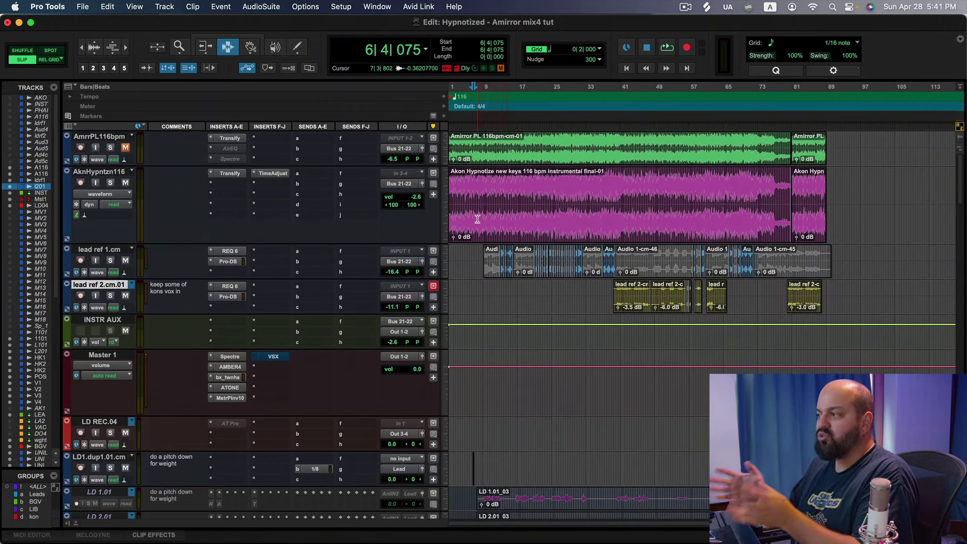
# Step: Enlarge the AknHypntzn116 track and select its instrumental passage from about bar 4 to bar 8
pyautogui.press('super+bracketright')
pyautogui.press('super+bracketright')
pyautogui.press('super+bracketright')
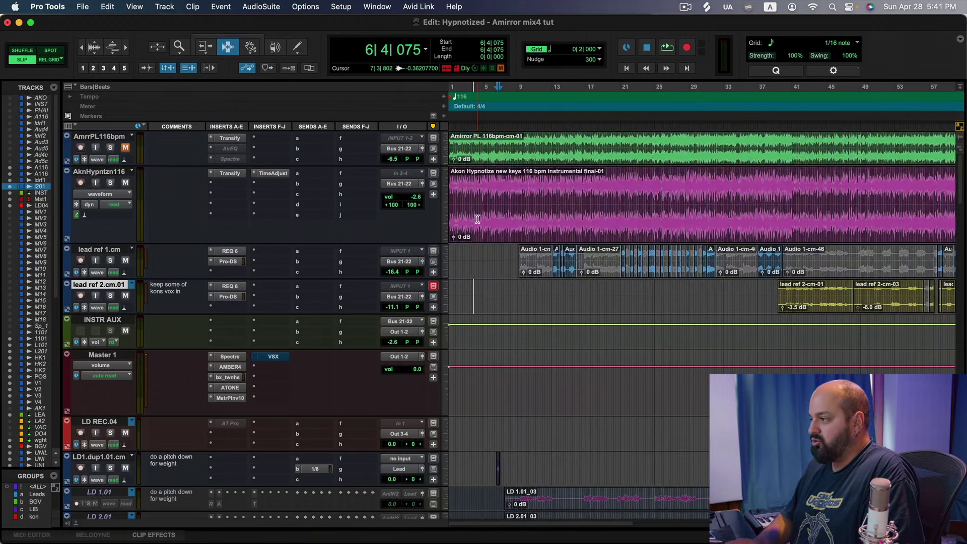
pyautogui.click(640, 204)
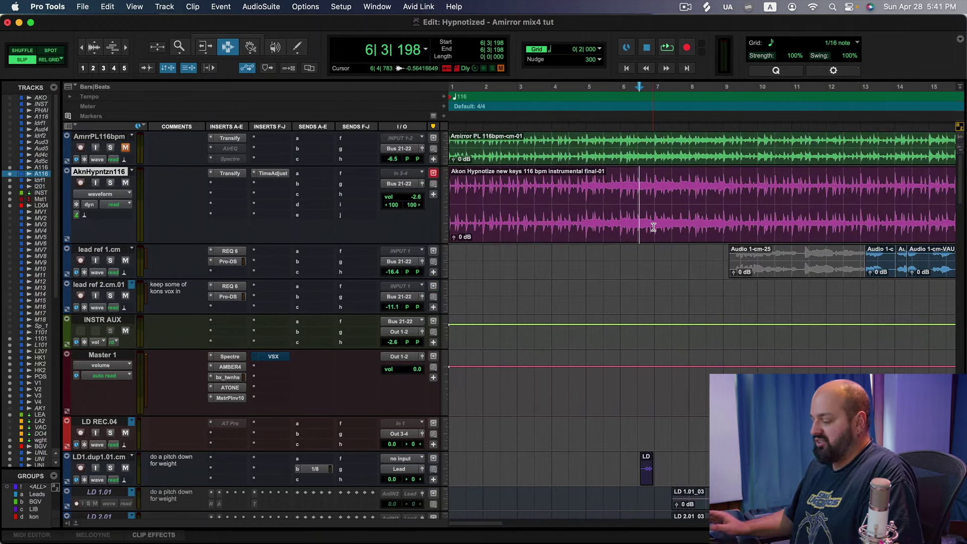
pyautogui.press('super+bracketright')
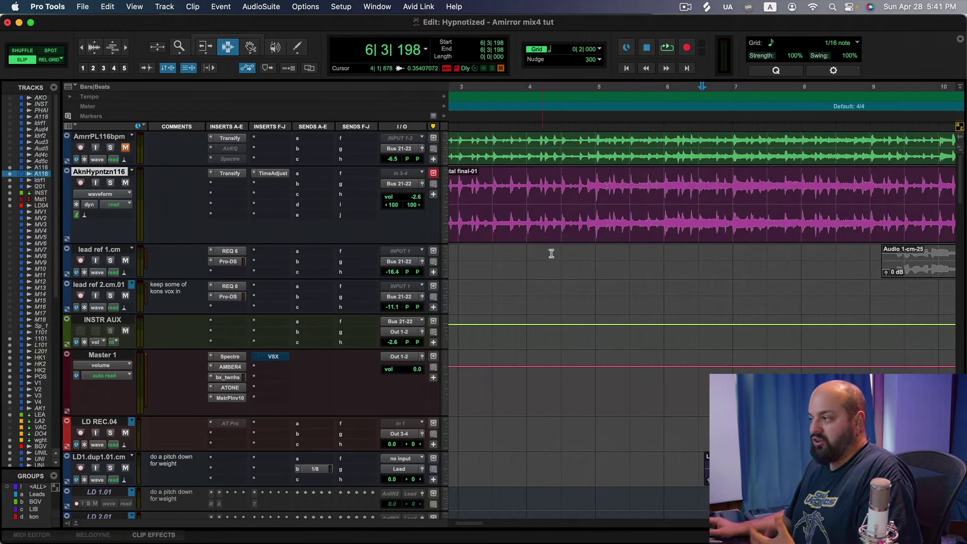
pyautogui.click(588, 209)
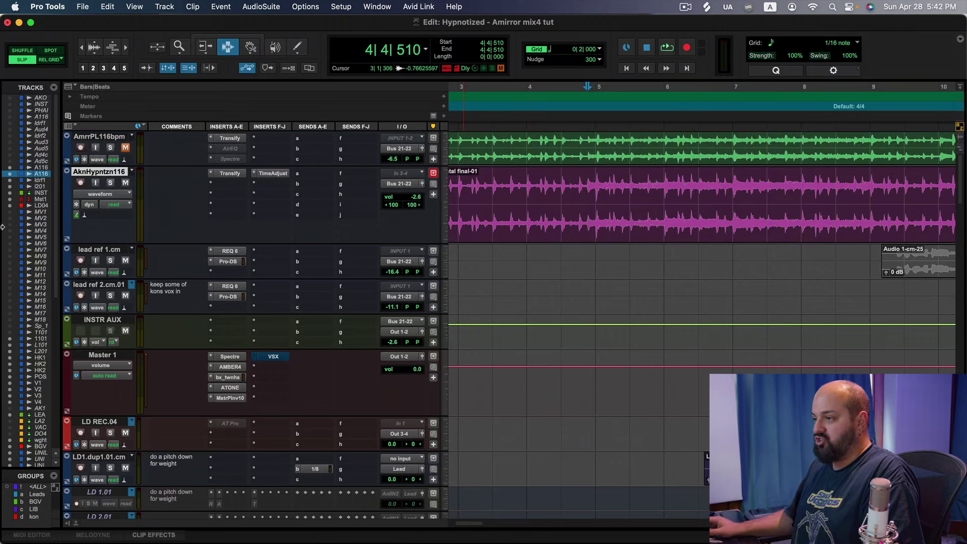
pyautogui.moveTo(90, 243); pyautogui.dragTo(97, 327)
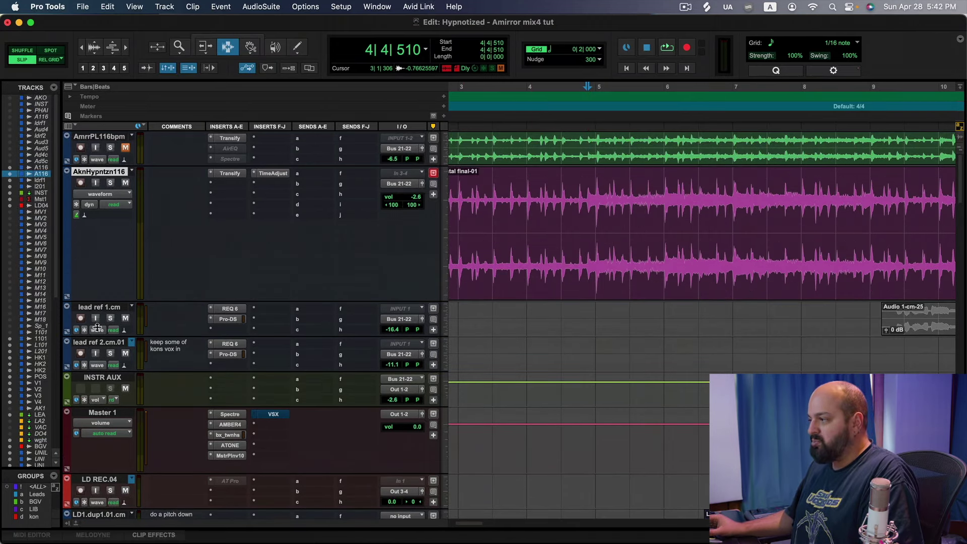
pyautogui.moveTo(554, 211); pyautogui.dragTo(823, 223)
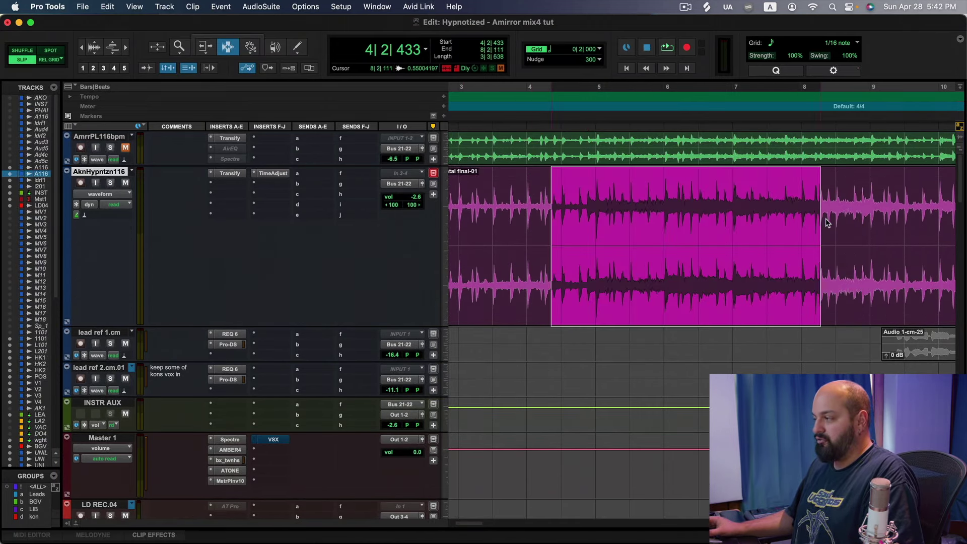
pyautogui.moveTo(548, 212); pyautogui.dragTo(821, 224)
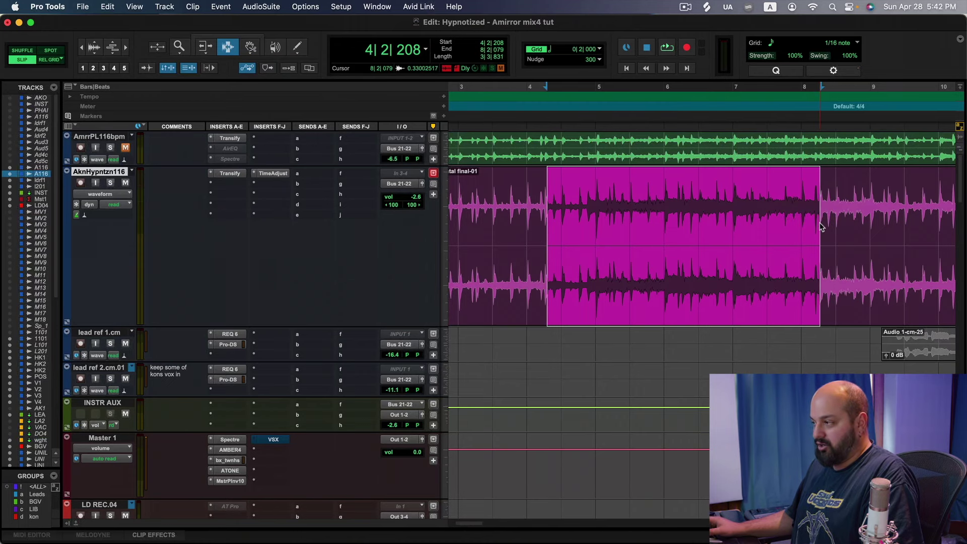
# Step: Bypass the Transify insert on the AknHypntzn116 track and audition the instrumental from just before bar 16
pyautogui.click(579, 217)
pyautogui.keyDown('super'); pyautogui.click(230, 173); pyautogui.keyUp('super')
pyautogui.press('r')
pyautogui.press('r')
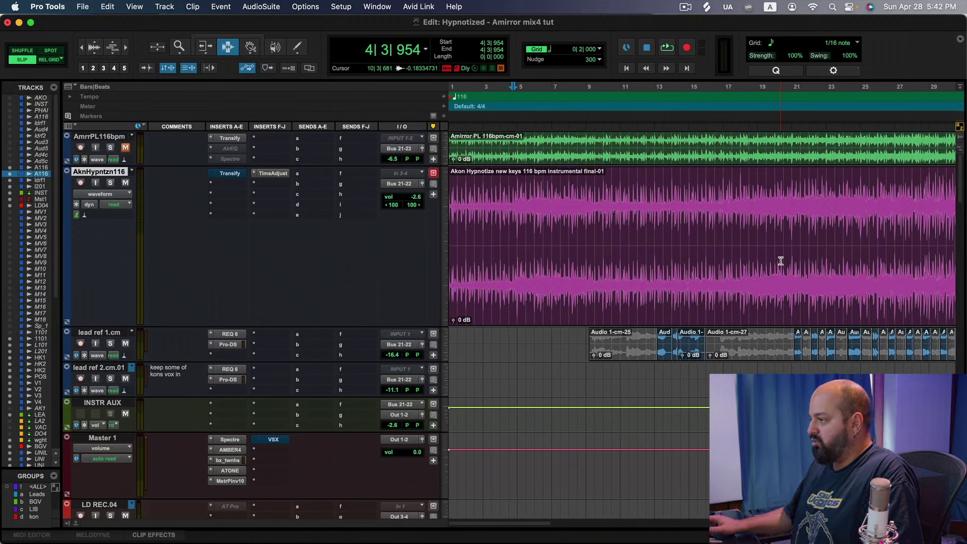
pyautogui.click(715, 250)
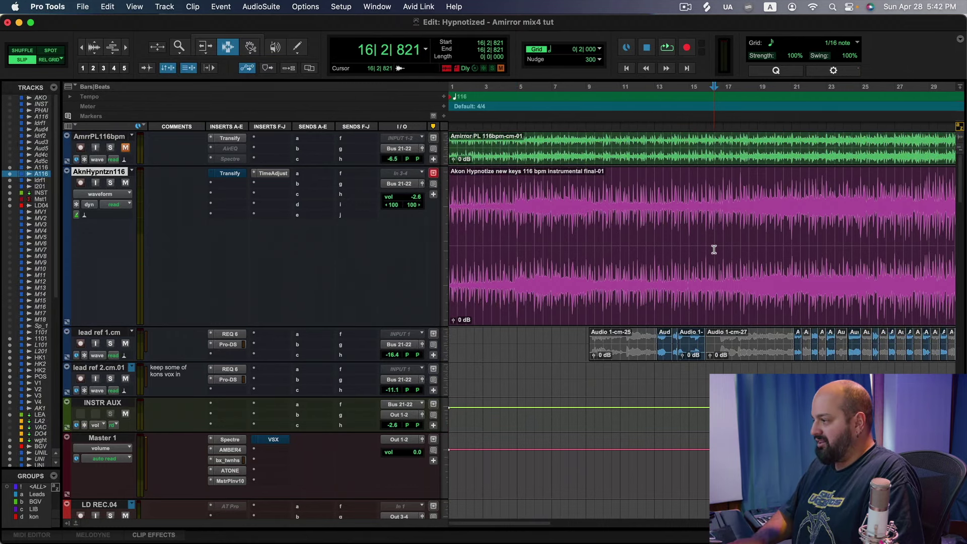
pyautogui.press('t')
pyautogui.press('t')
pyautogui.click(669, 255)
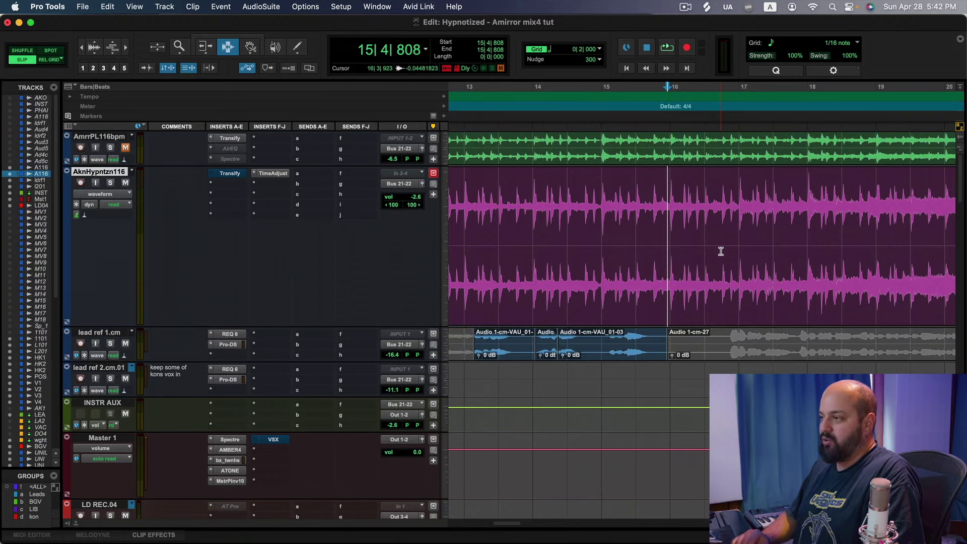
pyautogui.press('space')
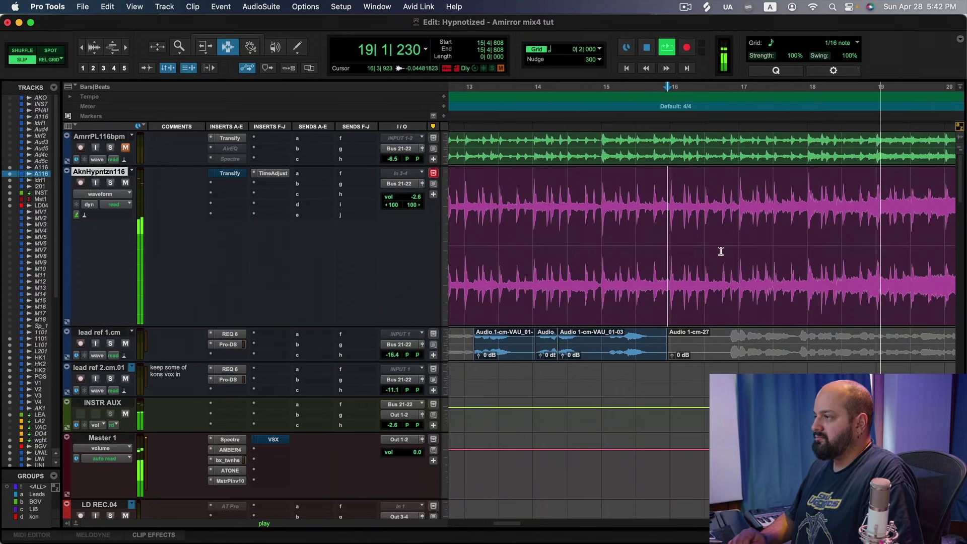
pyautogui.press('super+bracketleft')
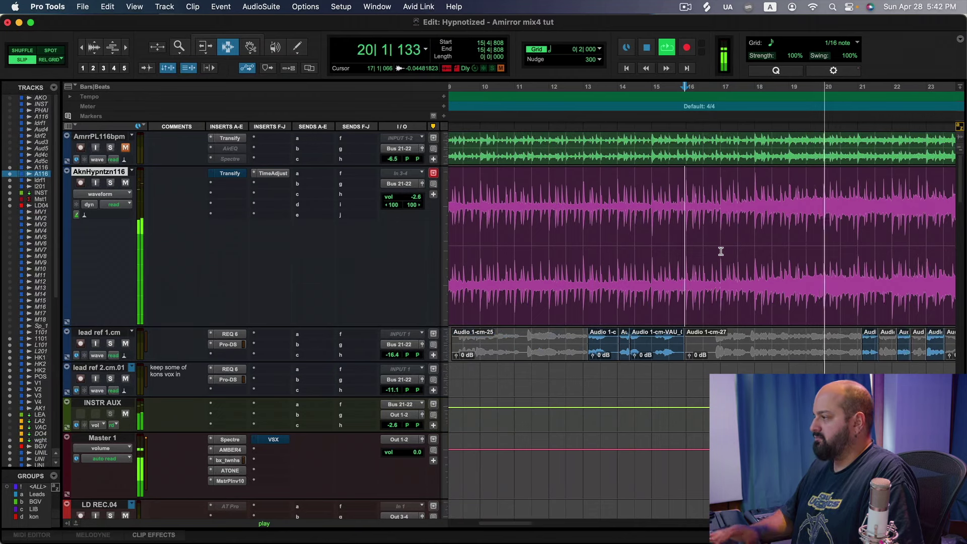
pyautogui.press('space')
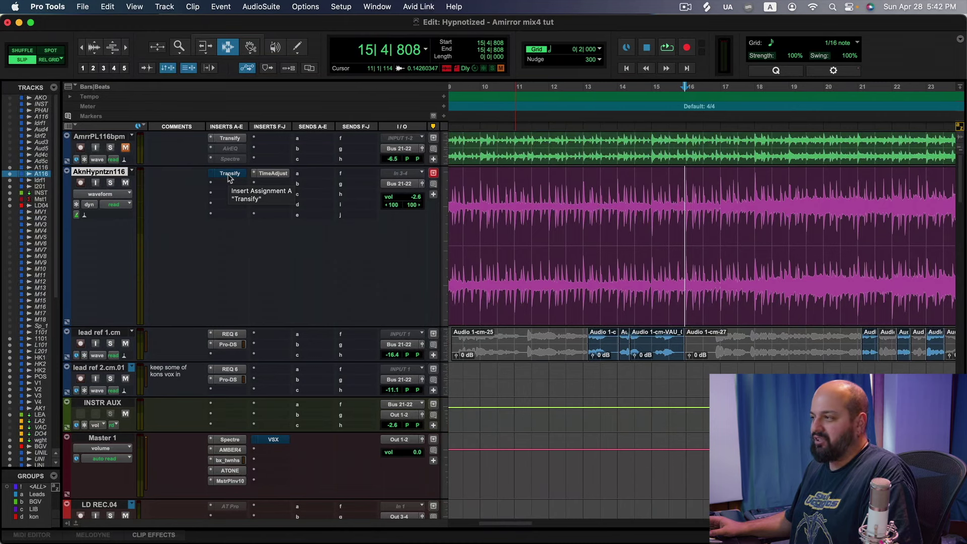
# Step: Re-enable Transify on the AknHypntzn116 track while auditioning the instrumental from the same spot, and close the plug-in
pyautogui.click(230, 178)
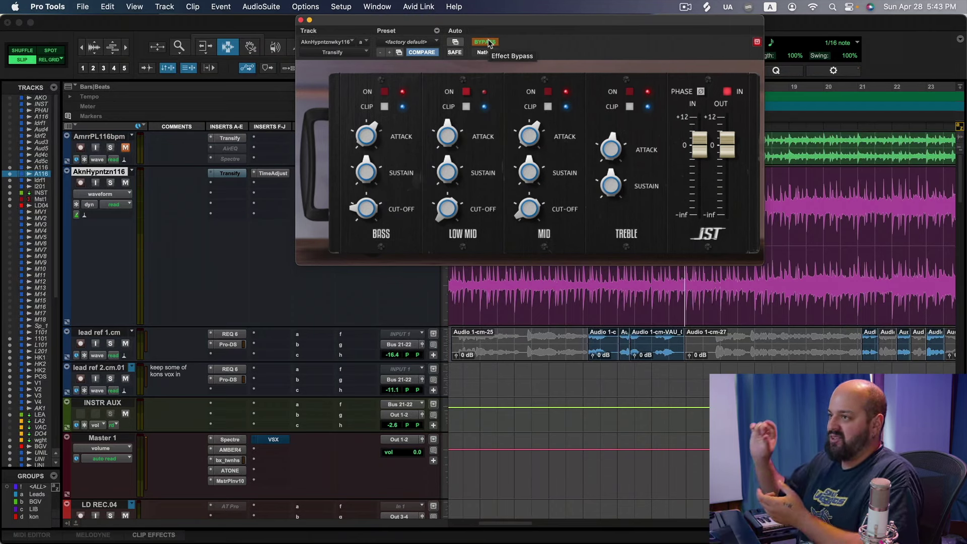
pyautogui.press('space')
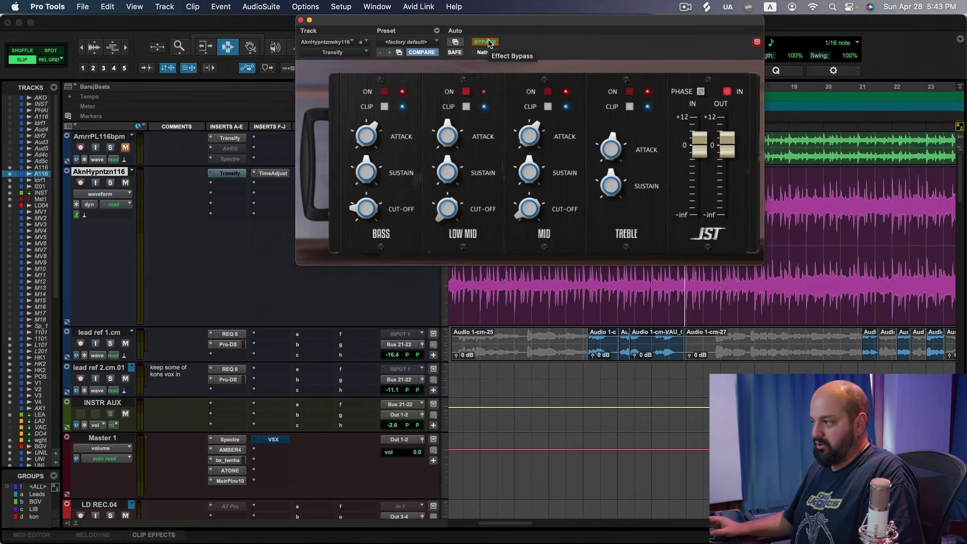
pyautogui.click(486, 42)
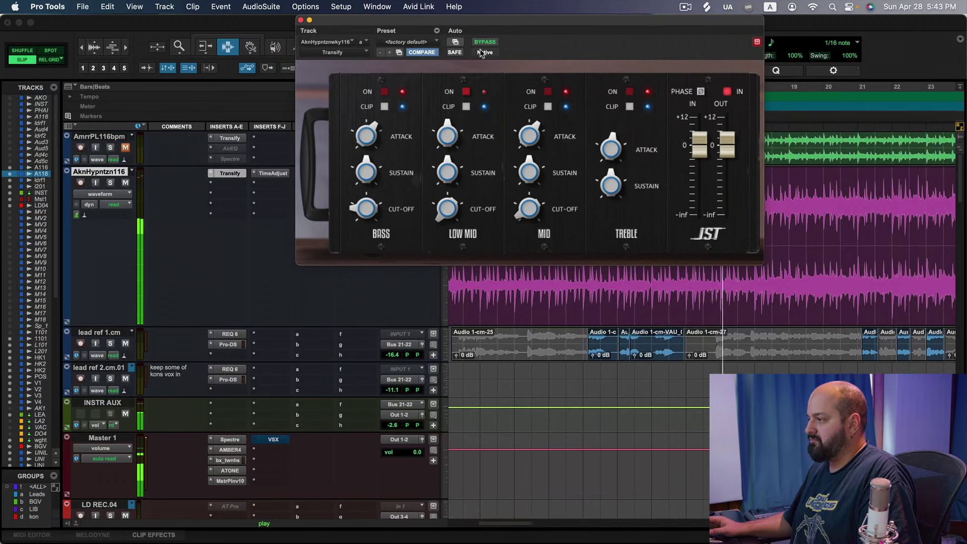
pyautogui.click(301, 19)
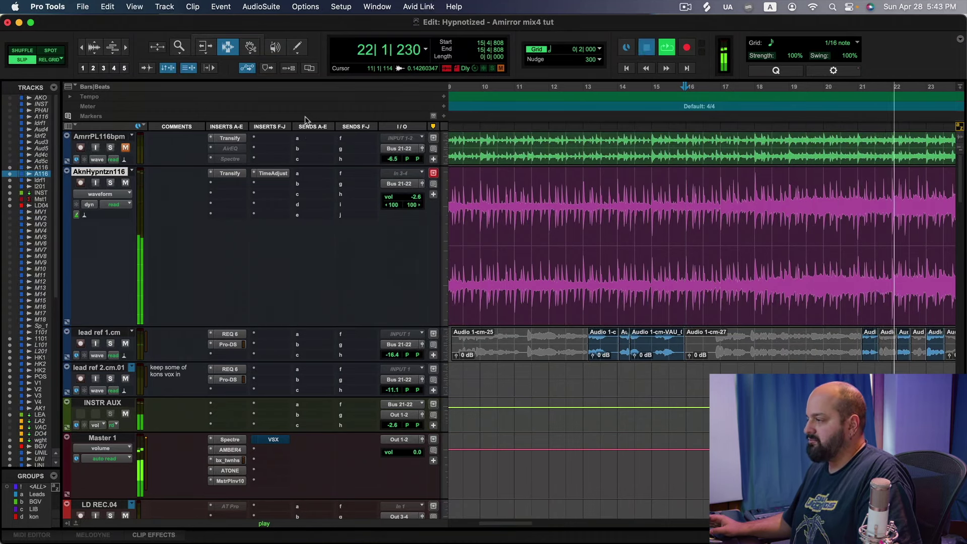
pyautogui.press('space')
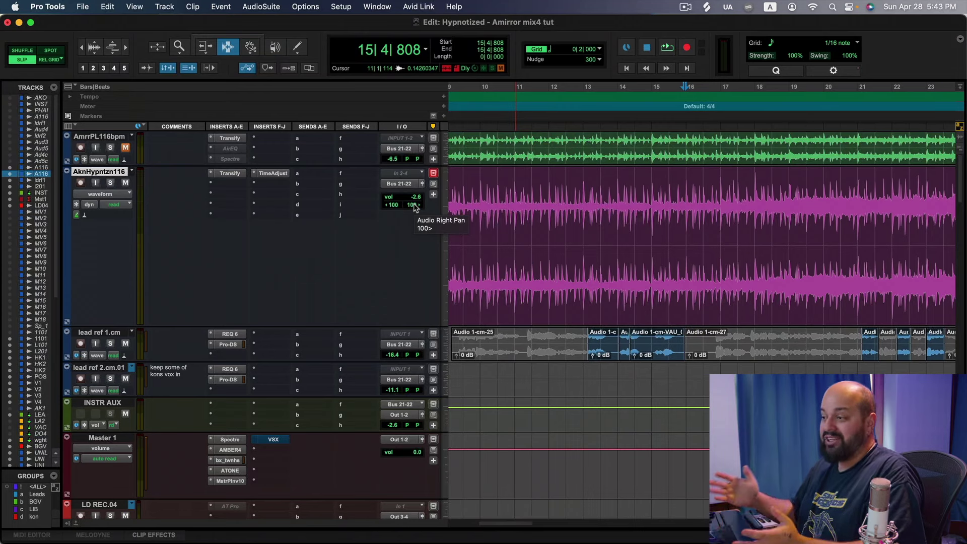
# Step: Examine the left and right sample delays in the Time Adjuster insert on the AknHypntzn116 track
pyautogui.click(277, 174)
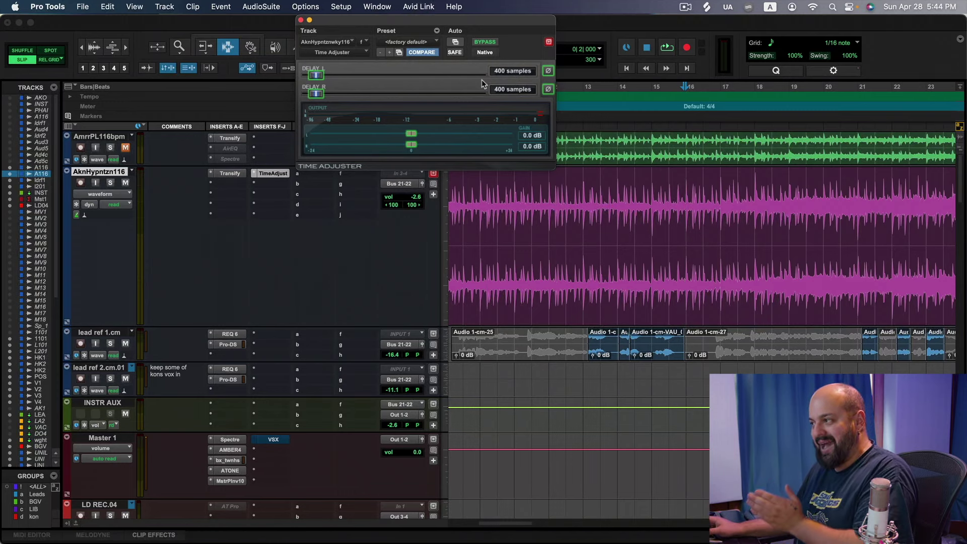
pyautogui.click(300, 20)
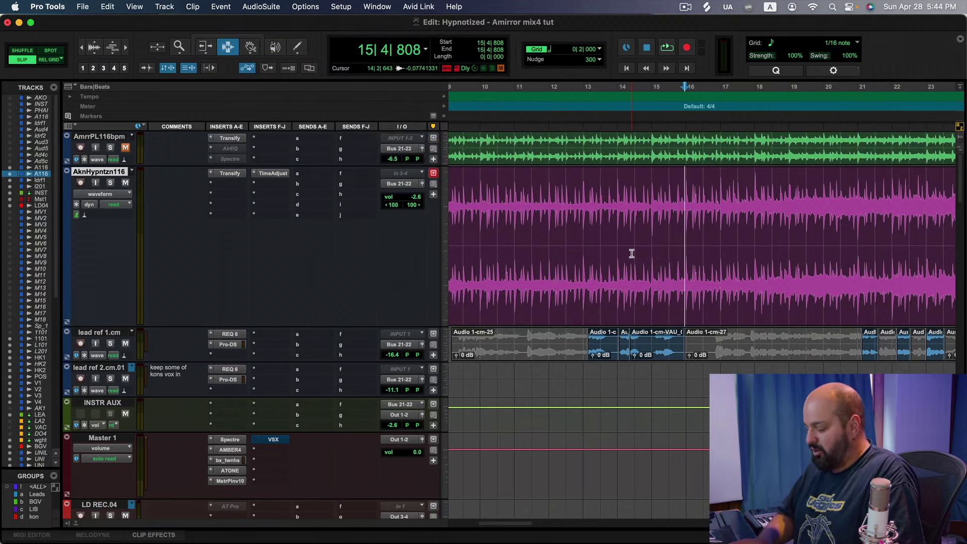
# Step: Increase the height of the LD 1.01 lead vocal track to show its waveform larger
pyautogui.press('r')
pyautogui.press('r')
pyautogui.scroll(-4, 578, 231)
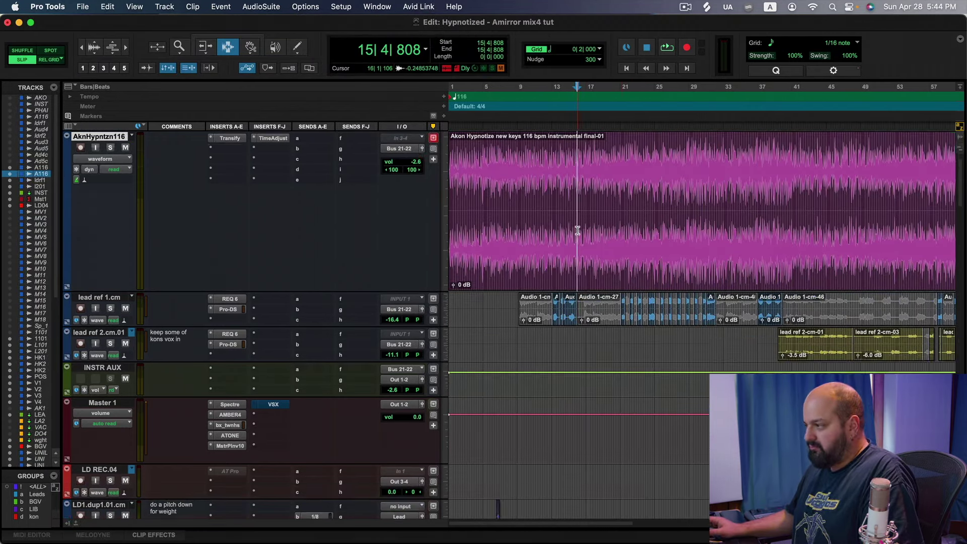
pyautogui.scroll(-8, 578, 230)
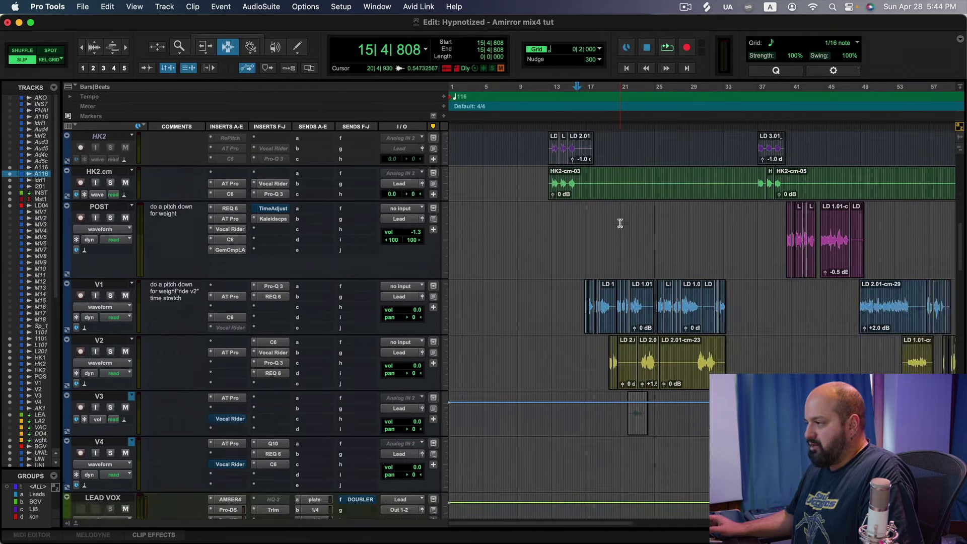
pyautogui.scroll(-2, 661, 224)
pyautogui.scroll(5, 600, 378)
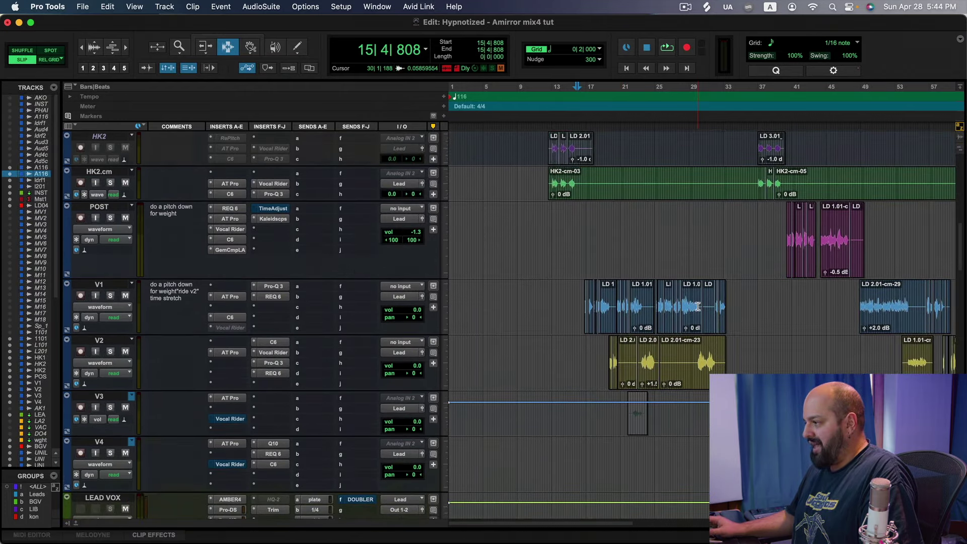
pyautogui.scroll(1, 700, 313)
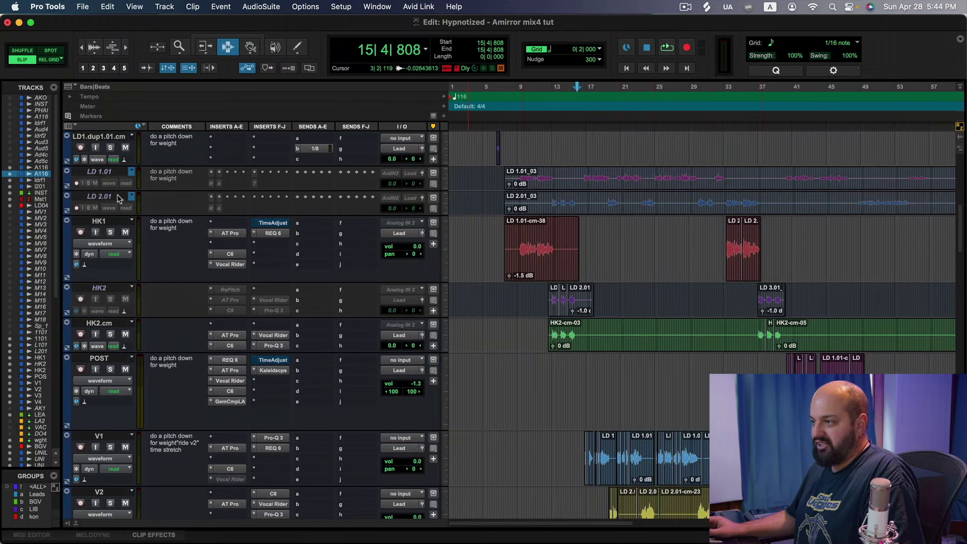
pyautogui.moveTo(115, 190); pyautogui.dragTo(116, 229)
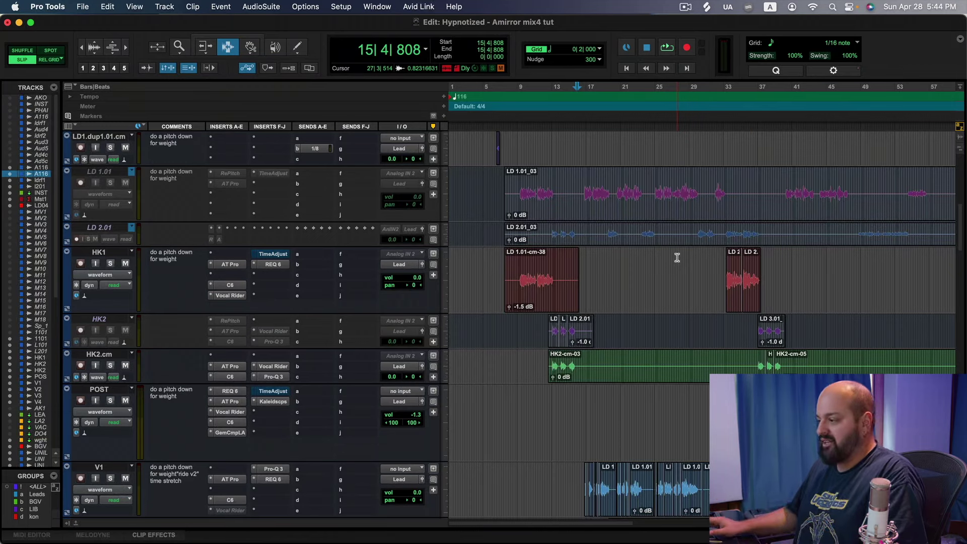
# Step: Solo and unmute the UNI C background vocal track
pyautogui.scroll(-12, 677, 257)
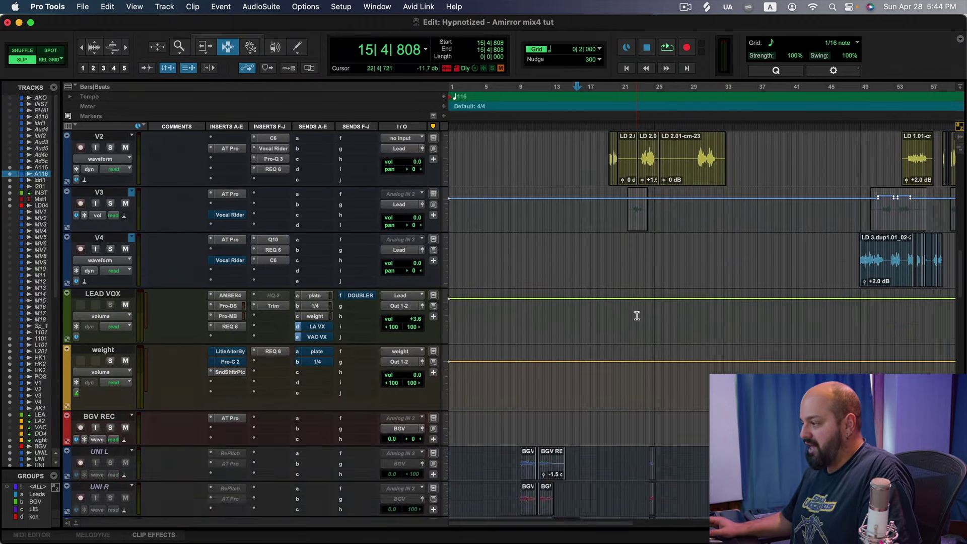
pyautogui.scroll(-8, 637, 316)
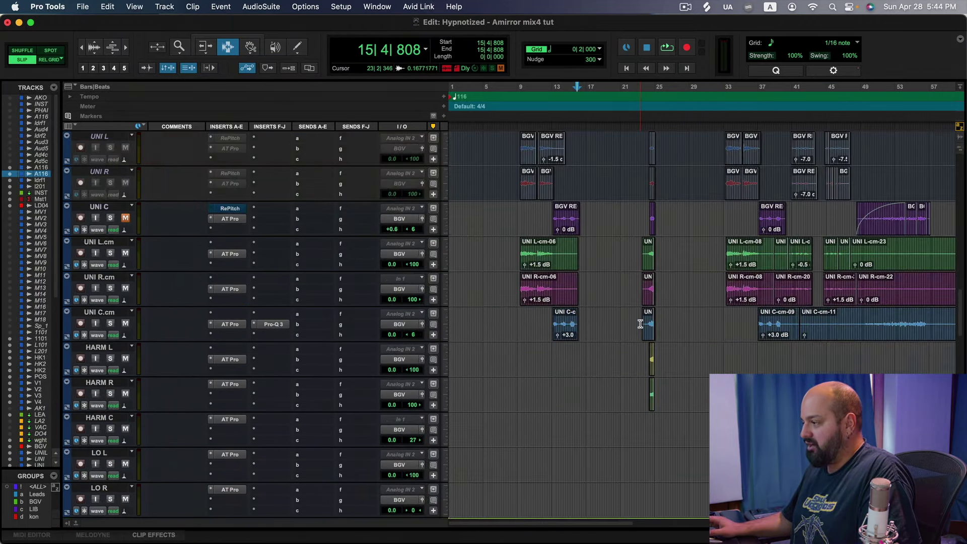
pyautogui.click(555, 221)
pyautogui.click(111, 218)
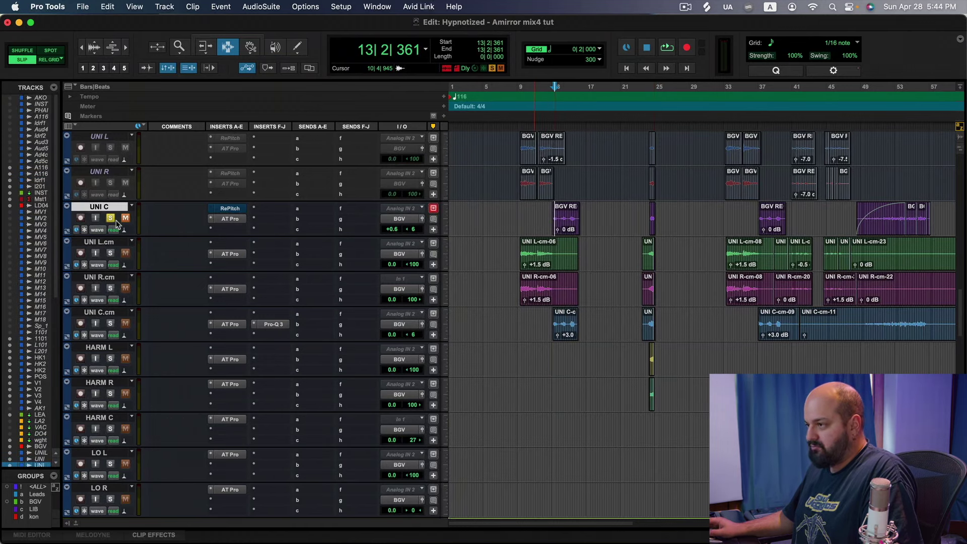
pyautogui.scroll(1, 453, 215)
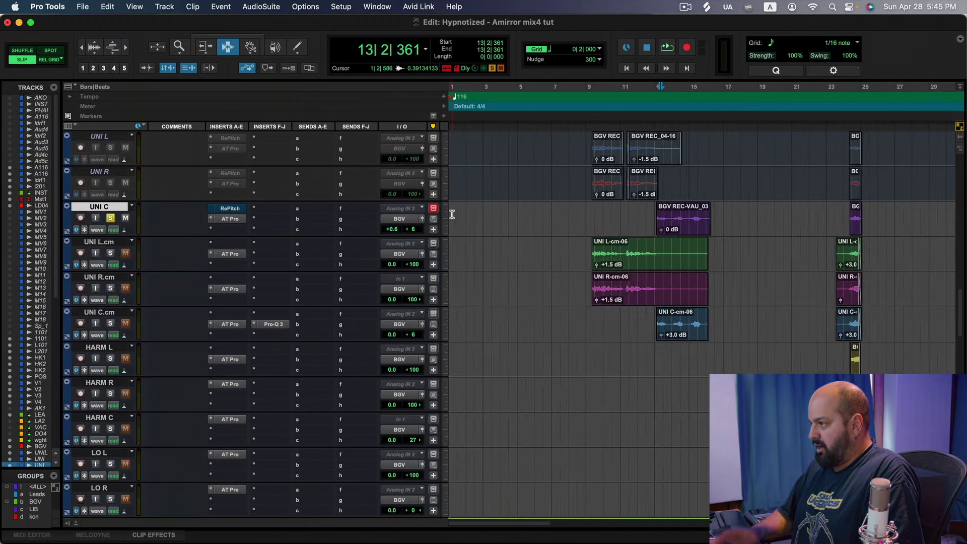
# Step: Raise the UNI C track's volume to +9.7 dB and play it from the start of its clip at bar 13
pyautogui.press('super+bracketright')
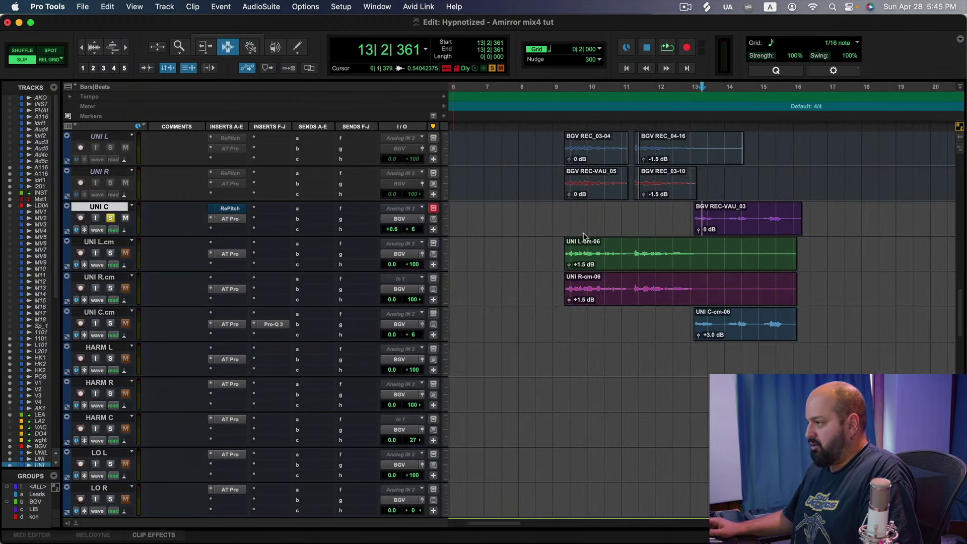
pyautogui.click(694, 221)
pyautogui.click(393, 231)
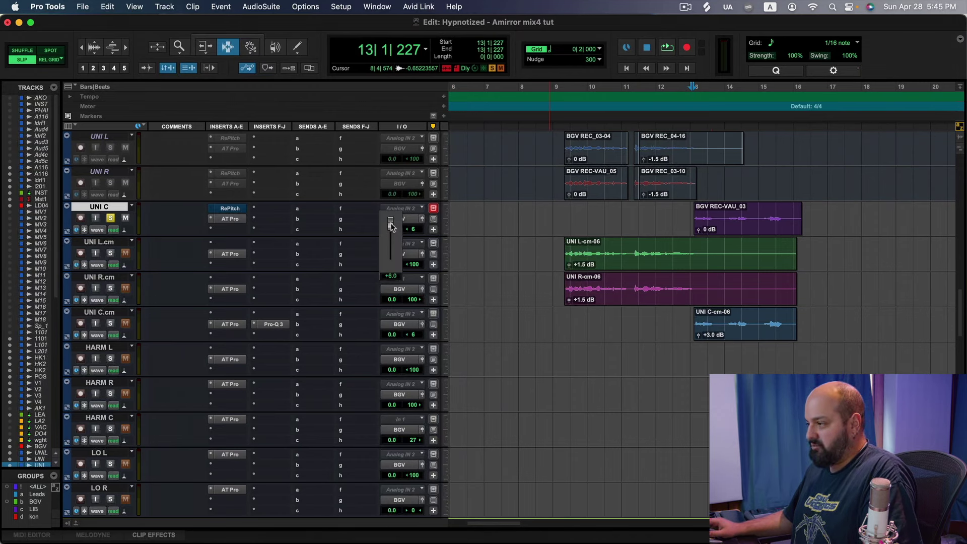
pyautogui.moveTo(392, 225); pyautogui.dragTo(392, 224)
pyautogui.press('space')
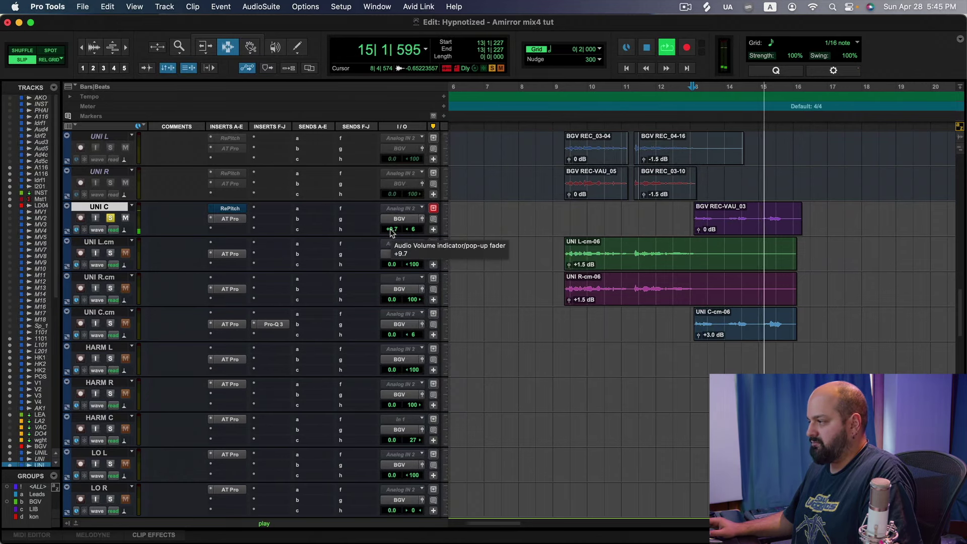
# Step: Play the soloed UNI C vocal from 12|4|865, just before the start of its clip, and stop
pyautogui.press('space')
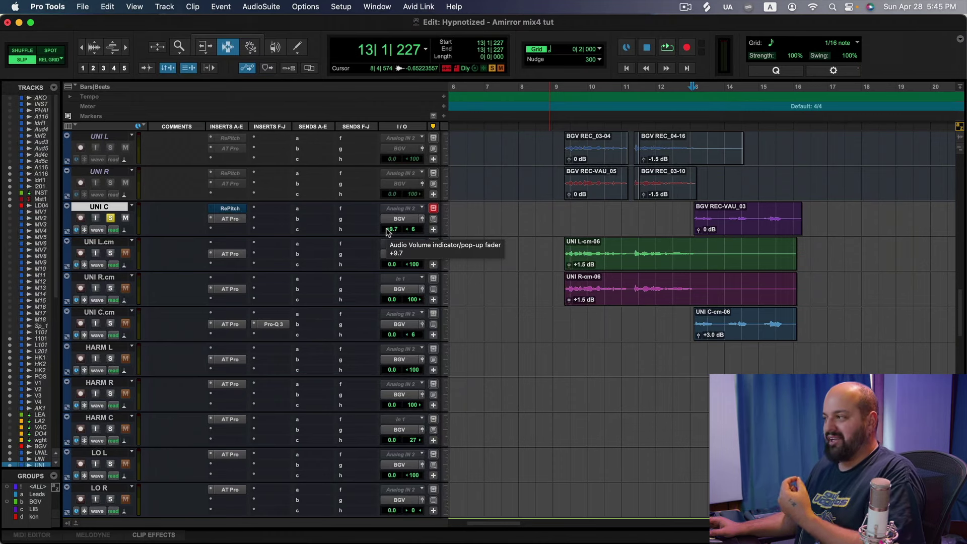
pyautogui.moveTo(719, 221); pyautogui.dragTo(758, 227)
pyautogui.click(723, 220)
pyautogui.click(690, 239)
pyautogui.press('space')
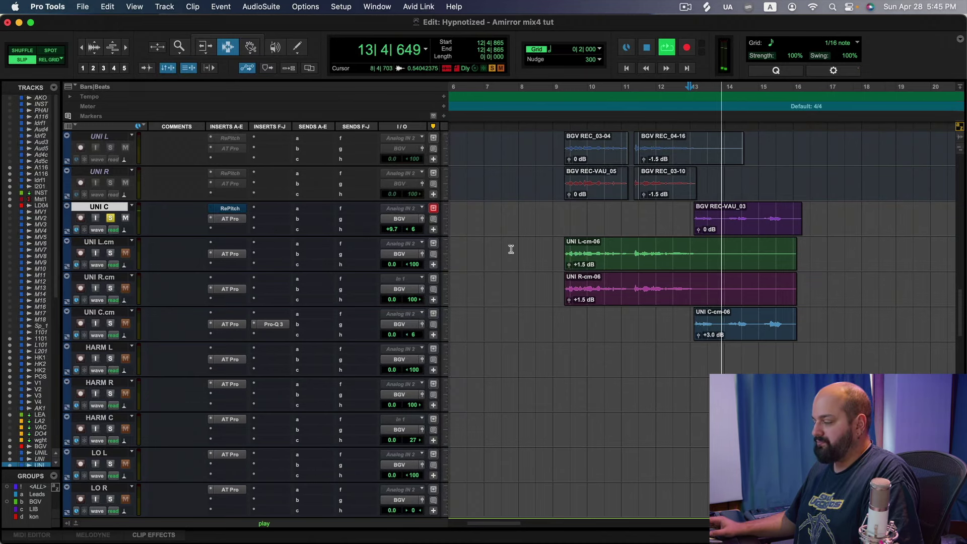
pyautogui.press('space')
# Step: Examine the pitch-corrected notes of the UNI C vocal in its RePitch insert
pyautogui.click(225, 210)
pyautogui.moveTo(317, 428); pyautogui.dragTo(623, 425)
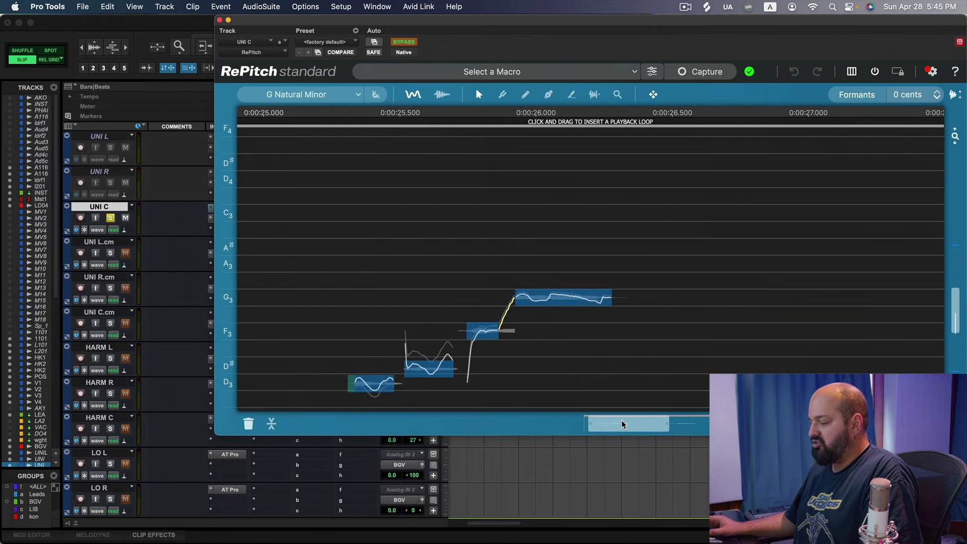
pyautogui.moveTo(961, 307); pyautogui.dragTo(961, 319)
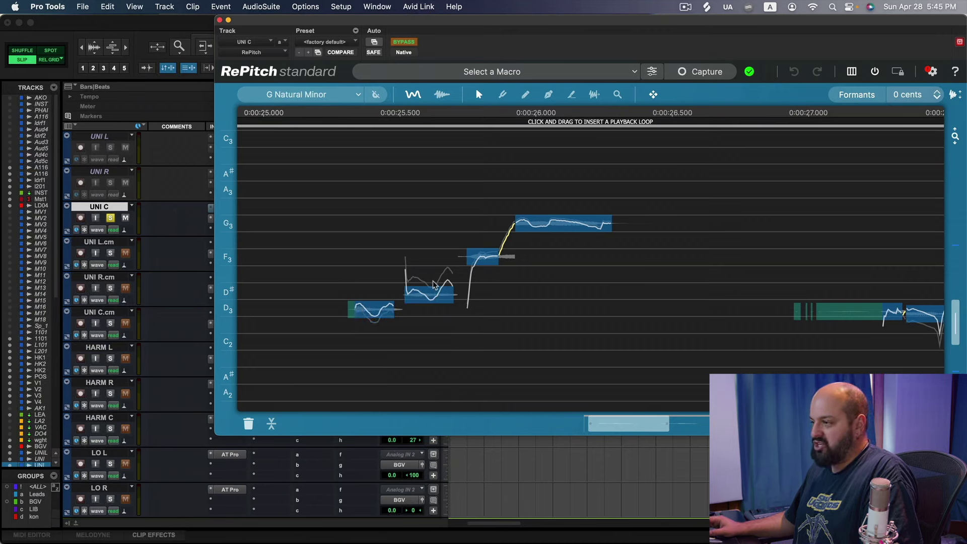
pyautogui.moveTo(636, 423); pyautogui.dragTo(671, 426)
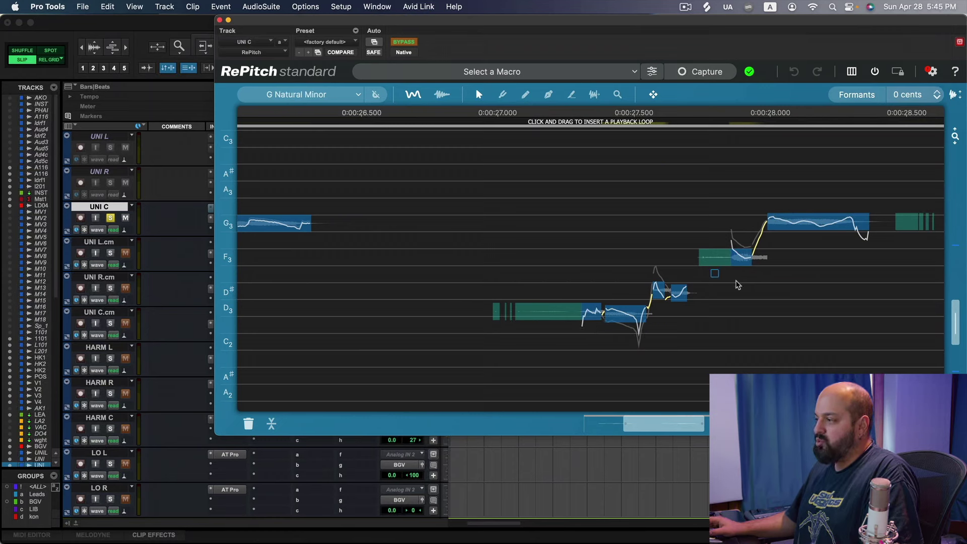
# Step: Take the UNI C track's RePitch insert out of bypass, play the corrected vocal, and close the plug-in
pyautogui.click(405, 43)
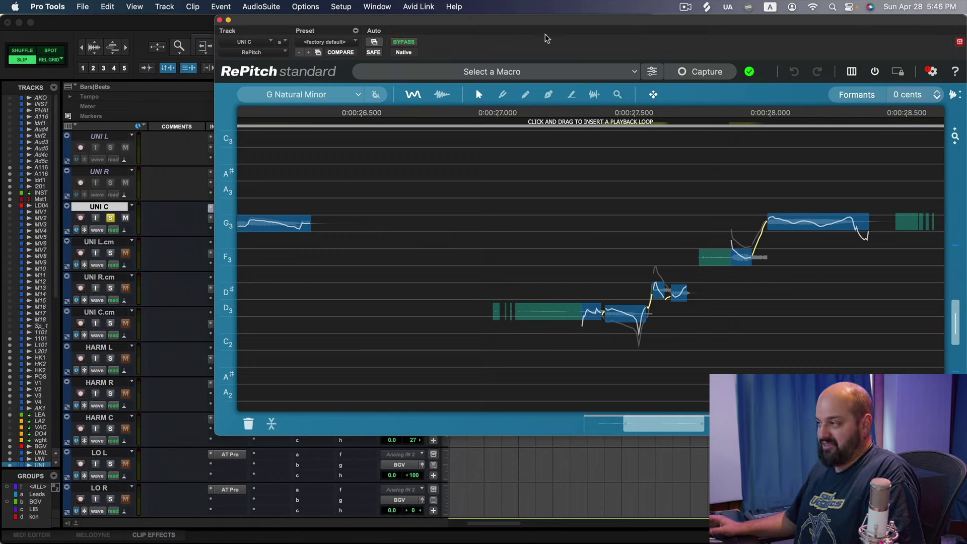
pyautogui.press('space')
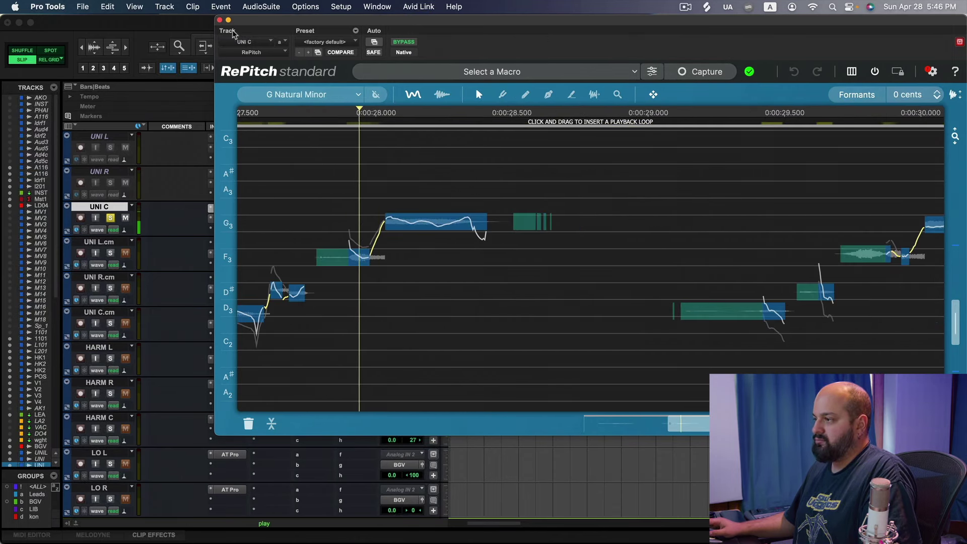
pyautogui.click(220, 21)
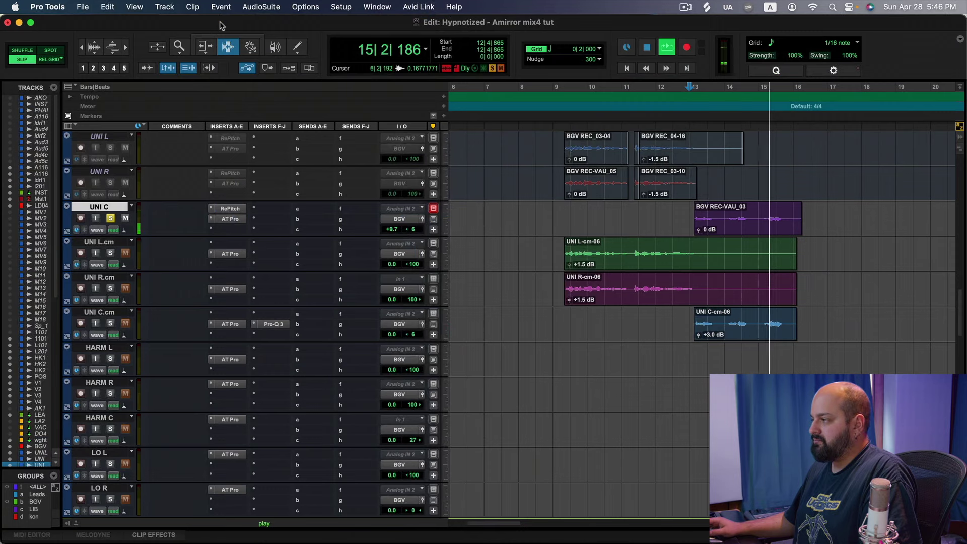
pyautogui.press('space')
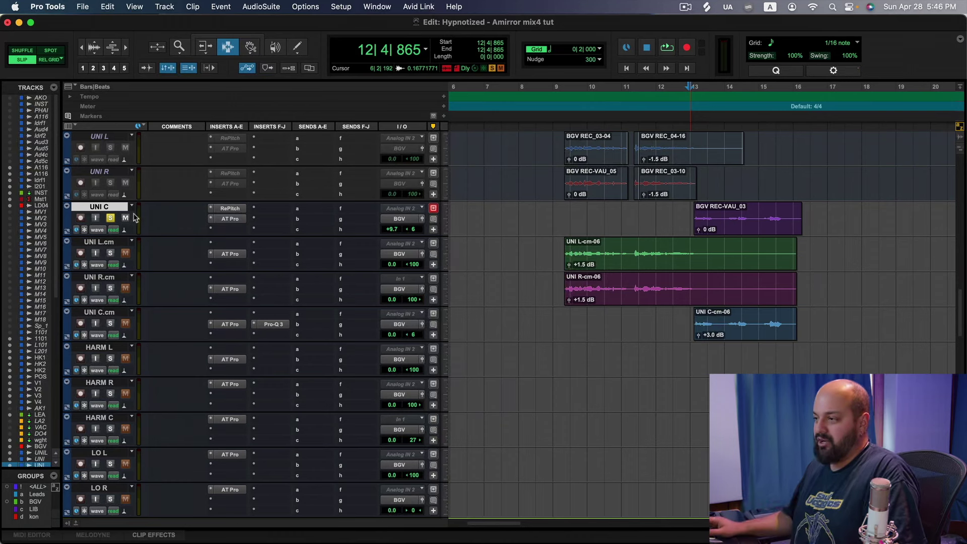
# Step: Mute the UNI C track, turn off its solo, and play the full mix from 12|4|865
pyautogui.click(125, 218)
pyautogui.click(110, 218)
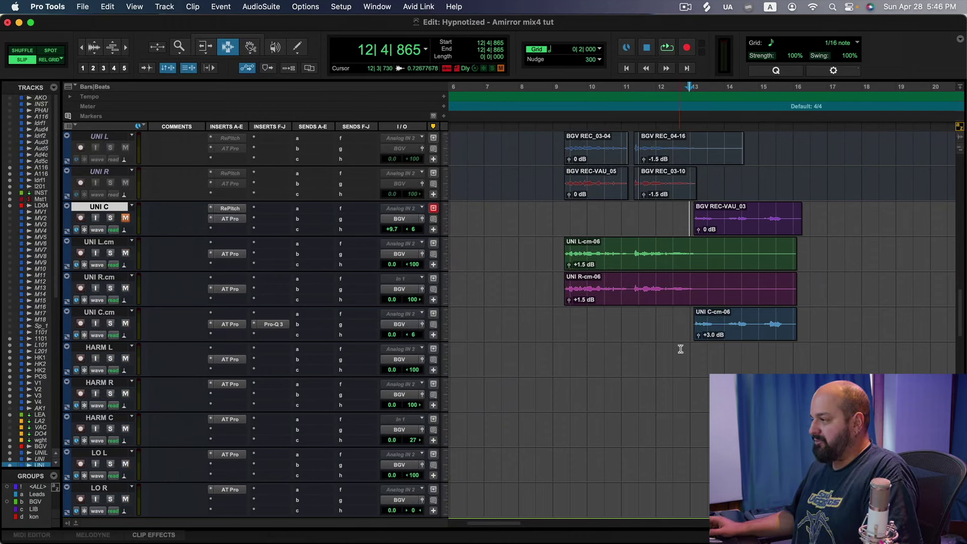
pyautogui.press('space')
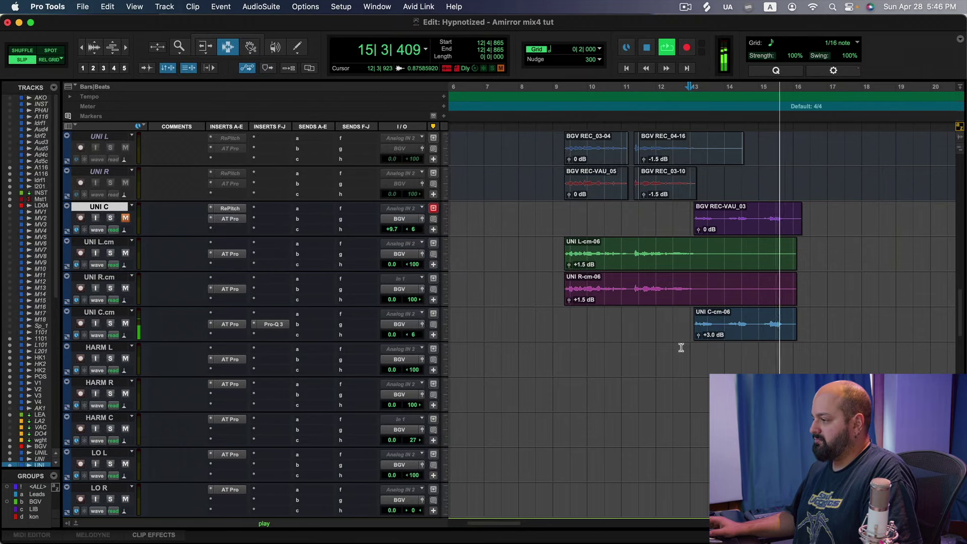
# Step: Stop playback and examine the V1 and V2 lead vocal clips around bar 21
pyautogui.press('super+bracketleft')
pyautogui.press('super+bracketleft')
pyautogui.scroll(5, 662, 346)
pyautogui.scroll(10, 661, 346)
pyautogui.scroll(-3, 654, 344)
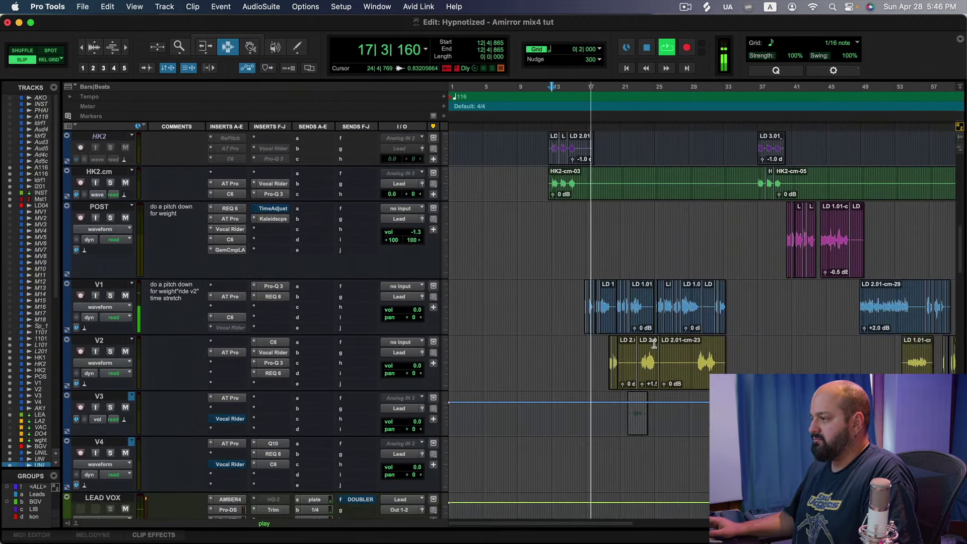
pyautogui.press('space')
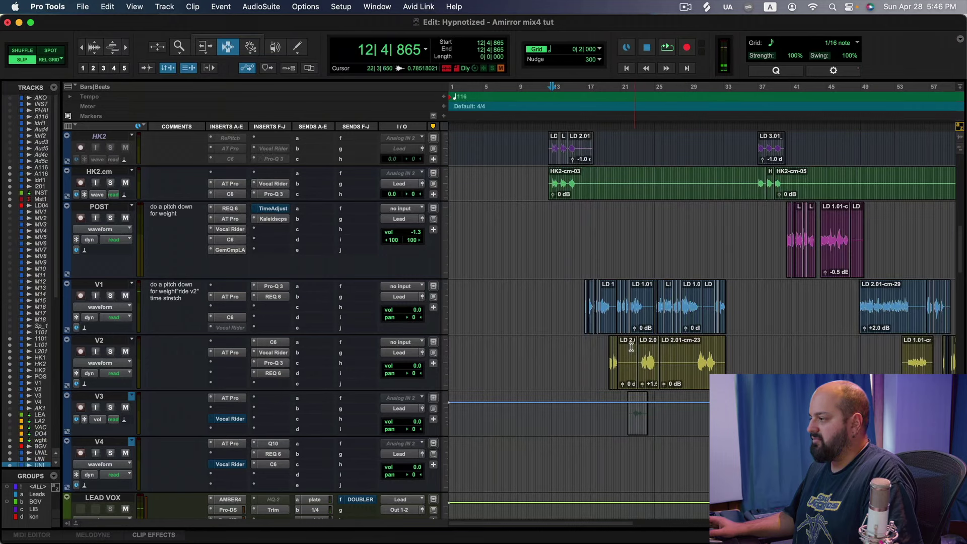
pyautogui.click(625, 321)
pyautogui.press('super+bracketright')
pyautogui.press('super+bracketright')
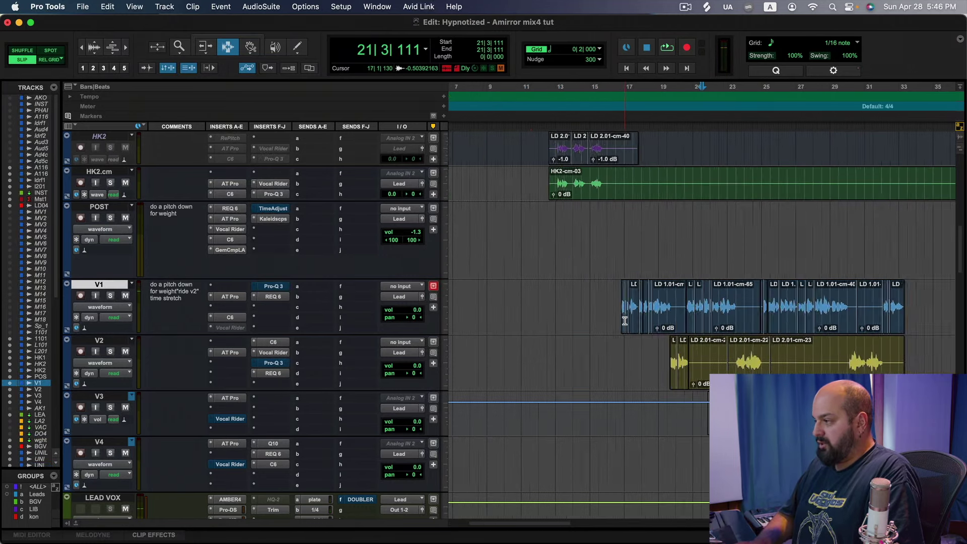
pyautogui.press('super+bracketright')
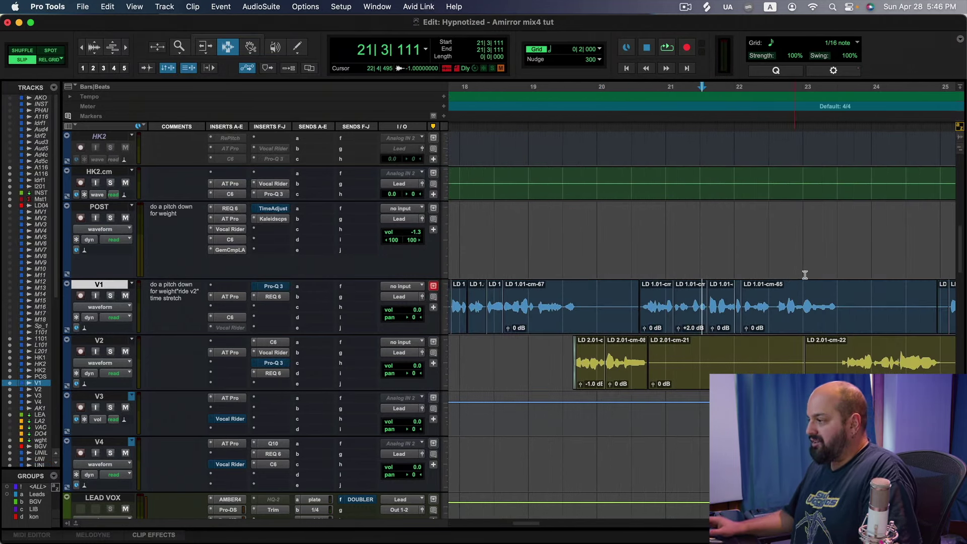
pyautogui.click(680, 319)
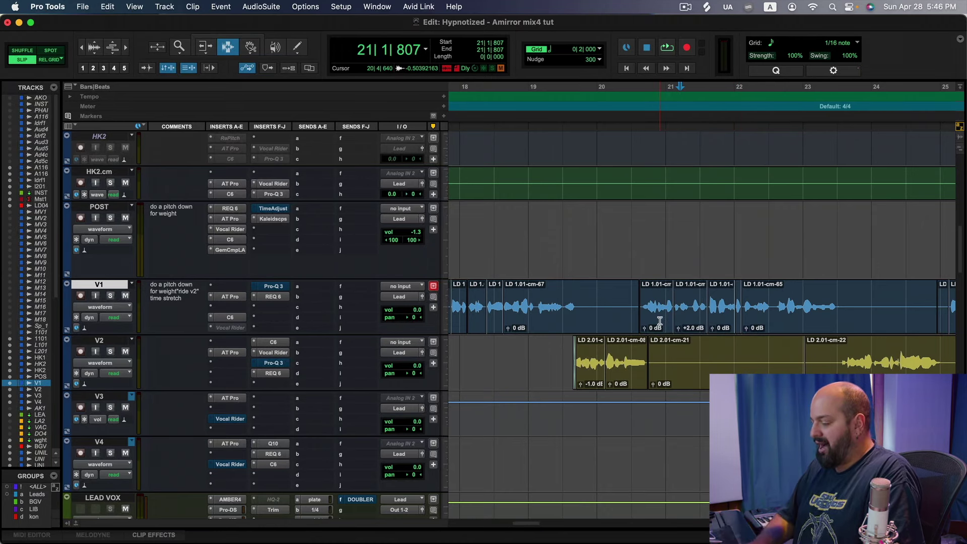
pyautogui.press('super+bracketleft')
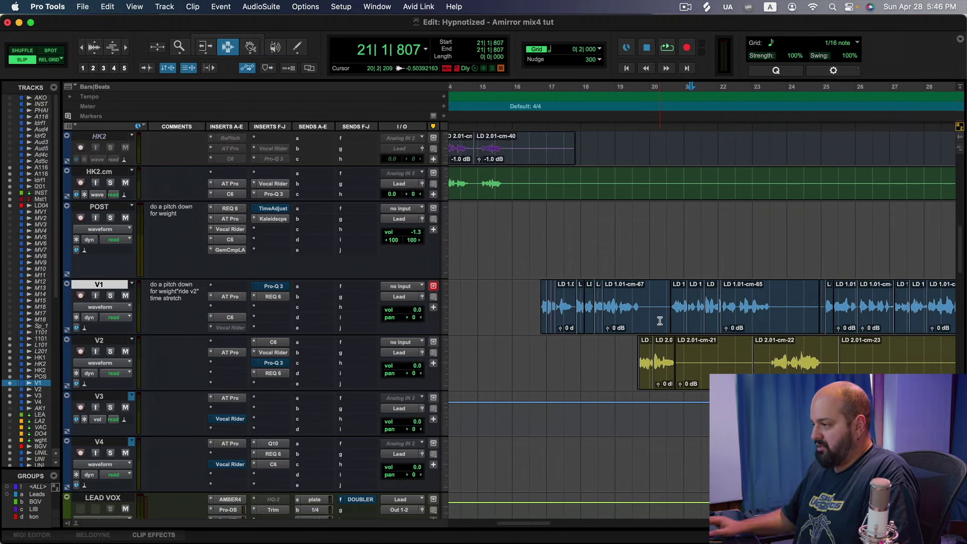
# Step: Play the mix from 16|3|505, just before the V1 verse begins, and stop
pyautogui.click(534, 351)
pyautogui.press('space')
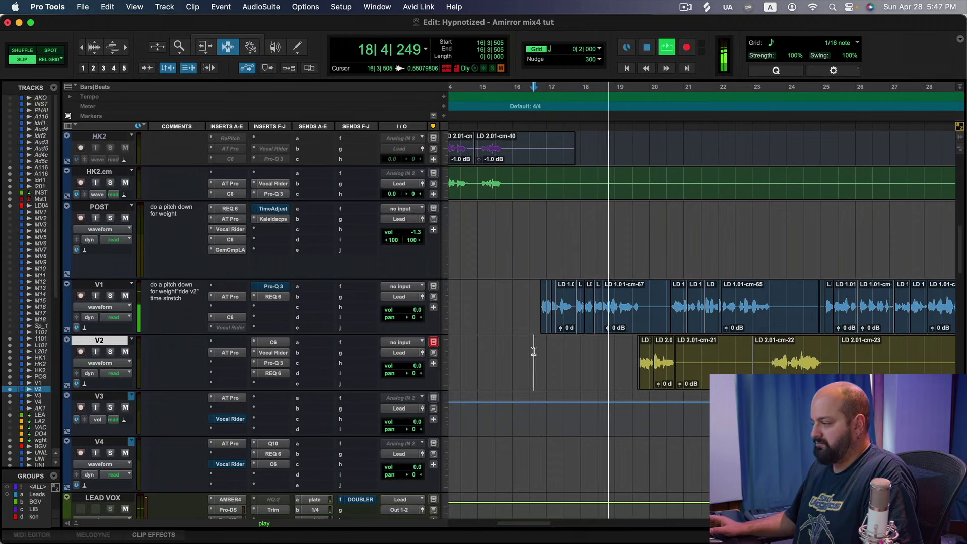
pyautogui.press('space')
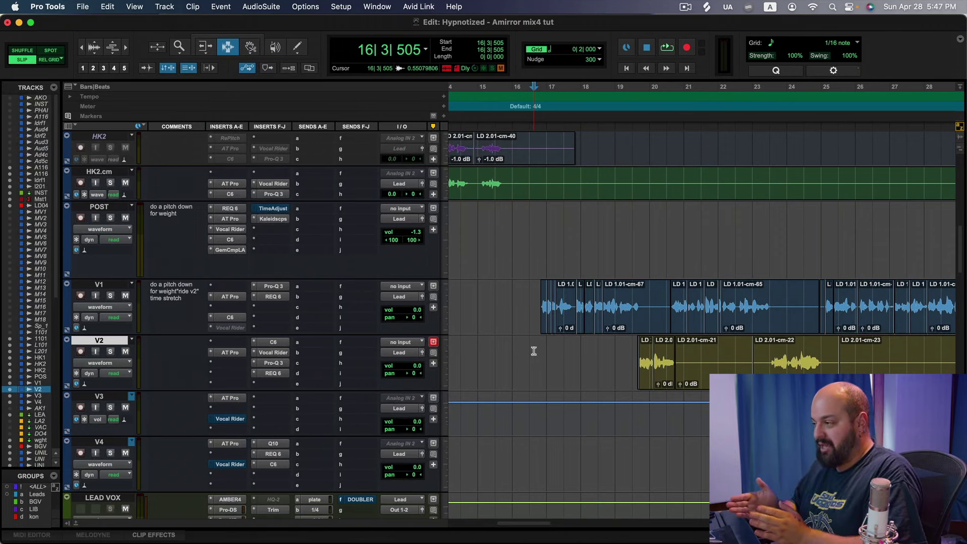
pyautogui.click(519, 348)
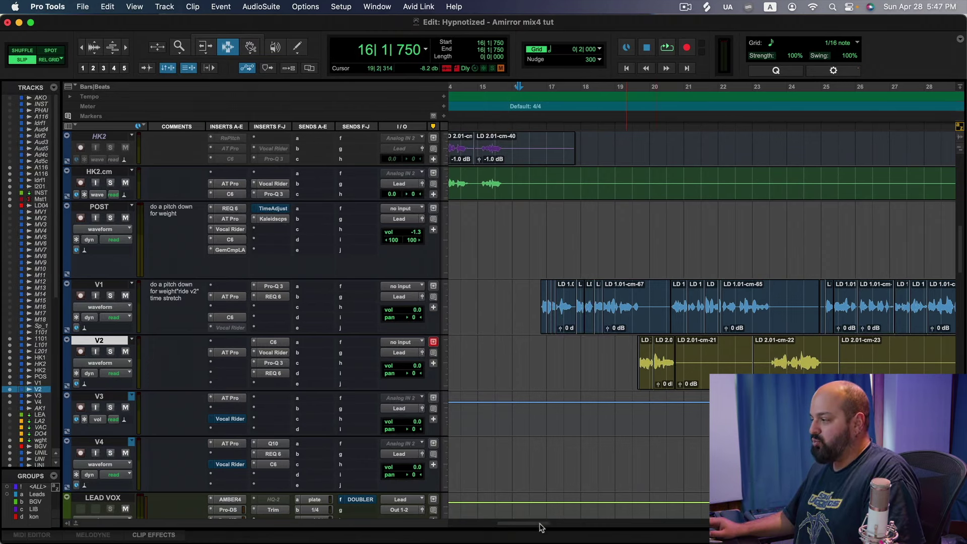
# Step: Play the second part of the V1 verse twice from 24|4|318, stopping after each pass
pyautogui.hscroll(3, 539, 527)
pyautogui.click(745, 313)
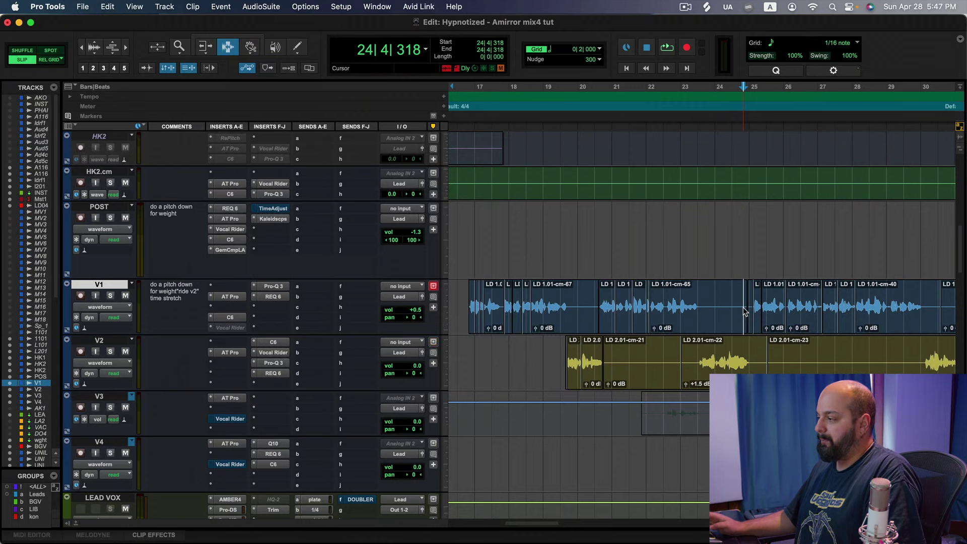
pyautogui.press('space')
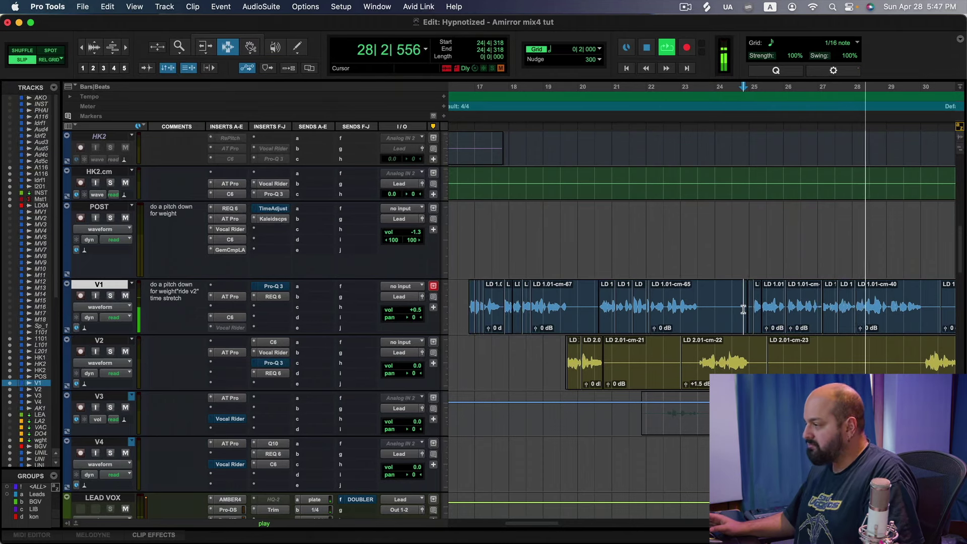
pyautogui.press('space')
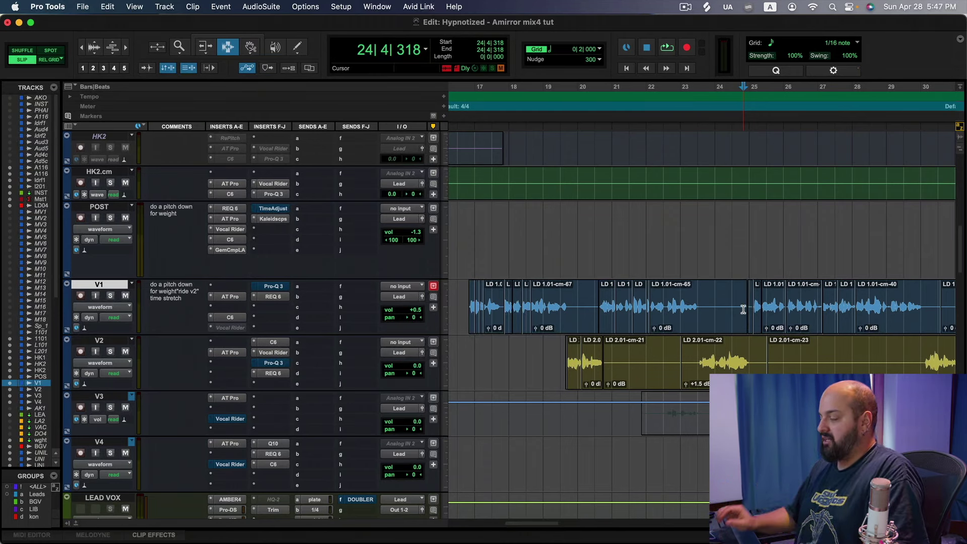
pyautogui.press('space')
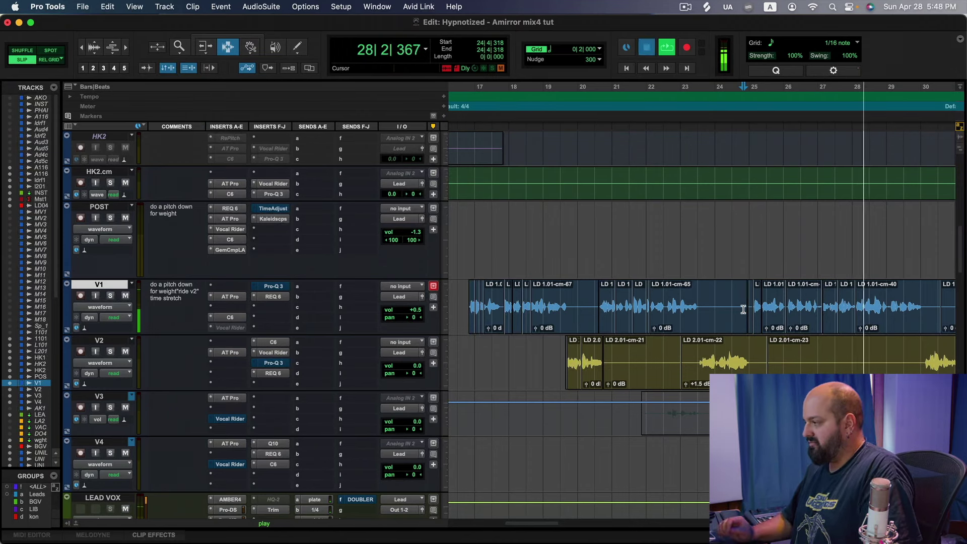
pyautogui.press('space')
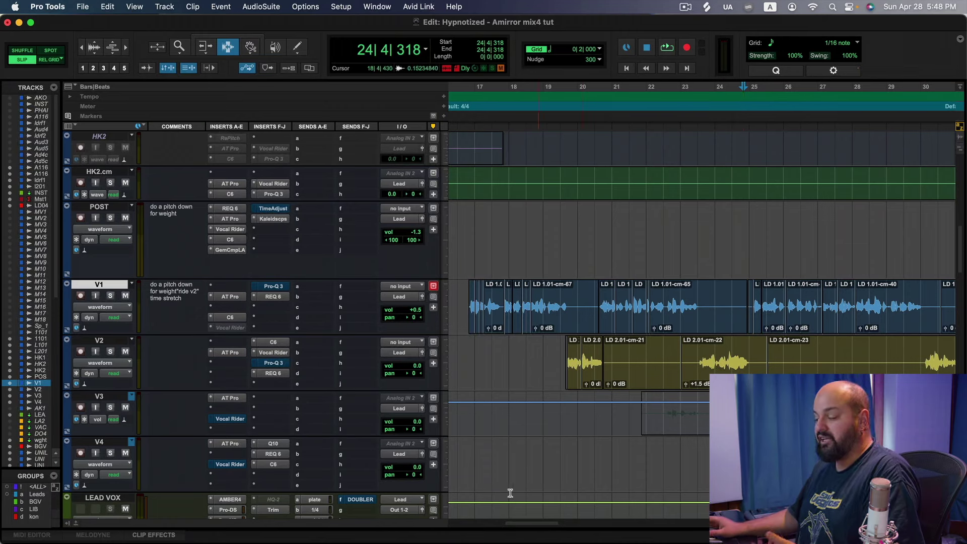
# Step: Play the V1 vocal phrase from 25|1|034 and stop
pyautogui.moveTo(523, 524); pyautogui.dragTo(539, 528)
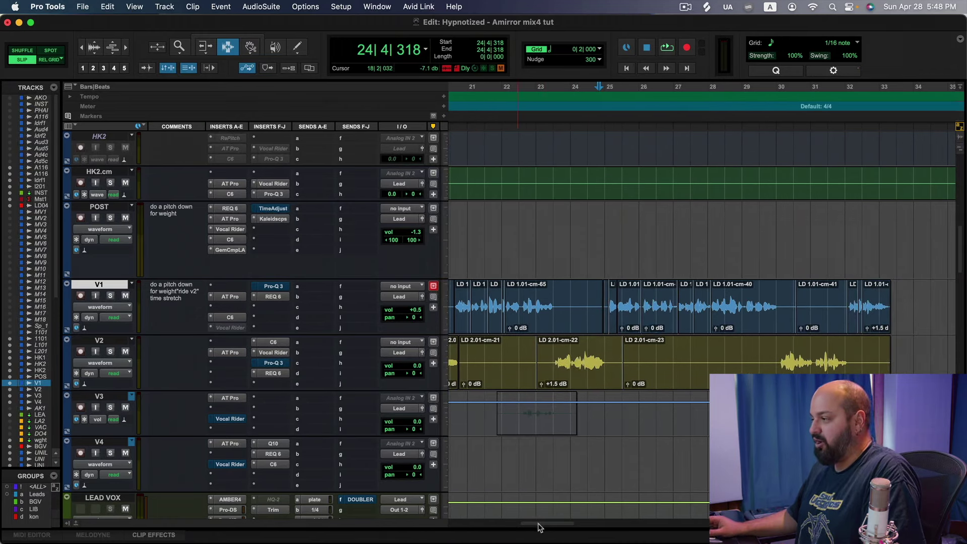
pyautogui.click(635, 309)
pyautogui.press('super+bracketright')
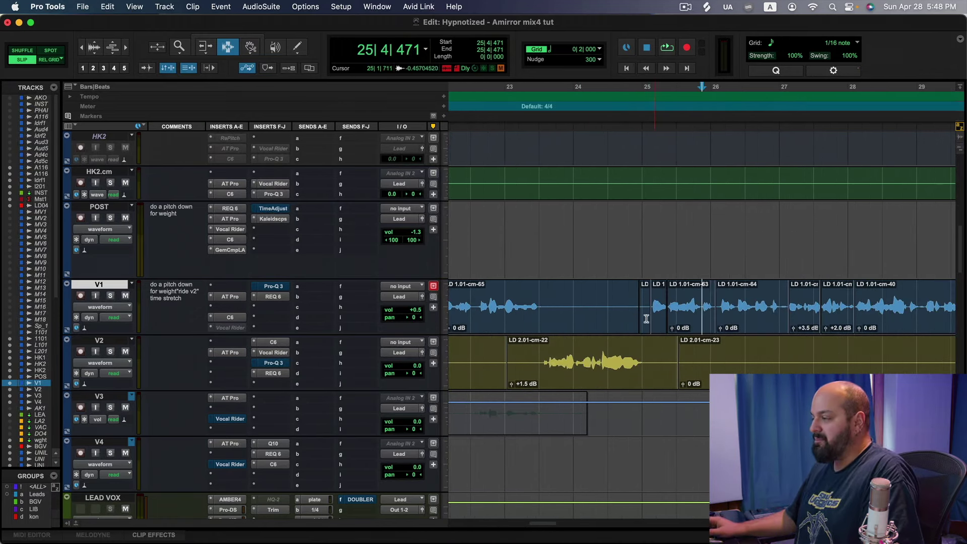
pyautogui.click(643, 307)
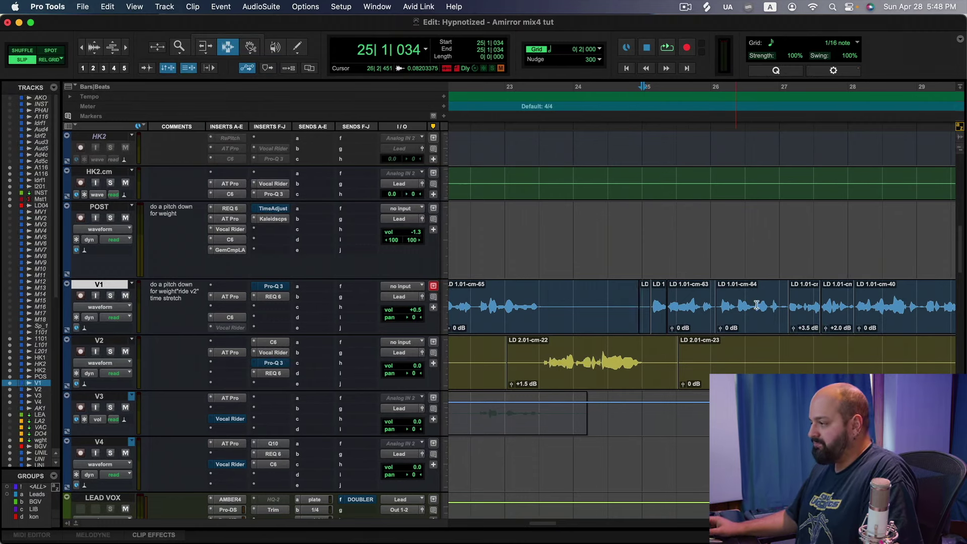
pyautogui.press('space')
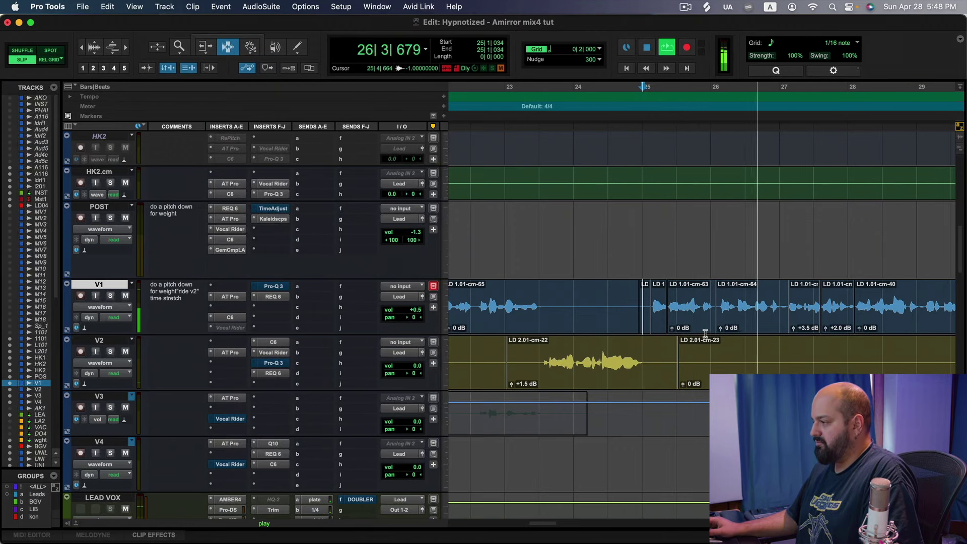
pyautogui.press('space')
# Step: Set the grid value to 0|0|240 for a close view of the V1 clips at 25|4|149
pyautogui.click(698, 321)
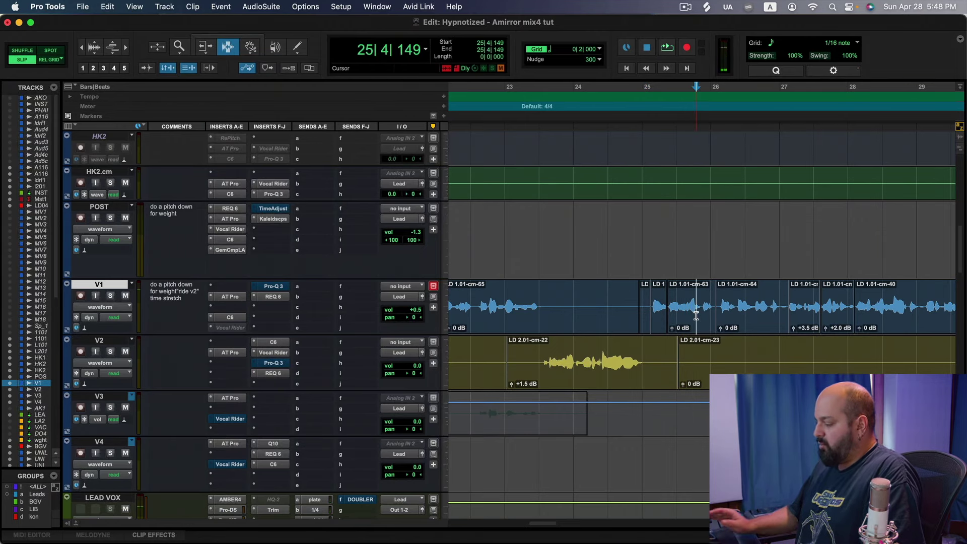
pyautogui.press('super+bracketright')
pyautogui.press('super+bracketright')
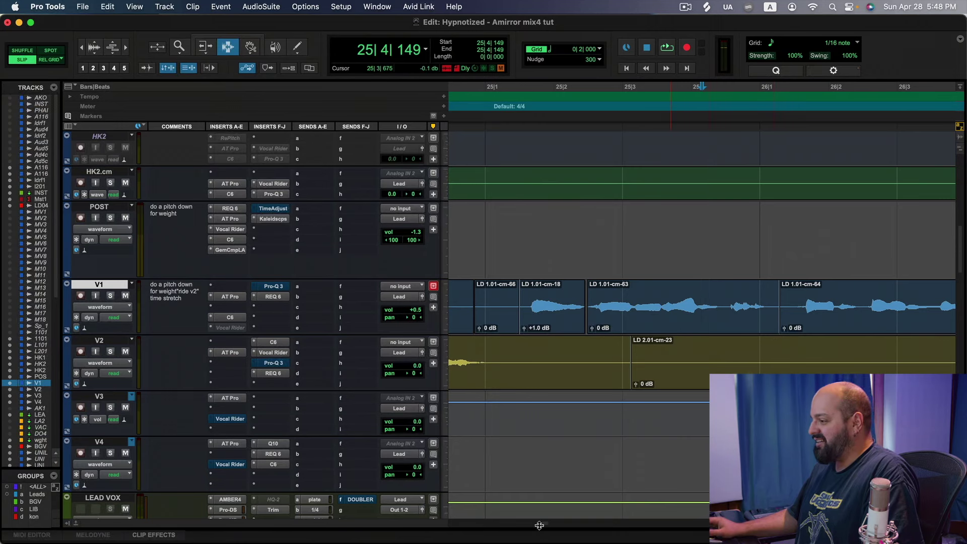
pyautogui.hscroll(3, 700, 286)
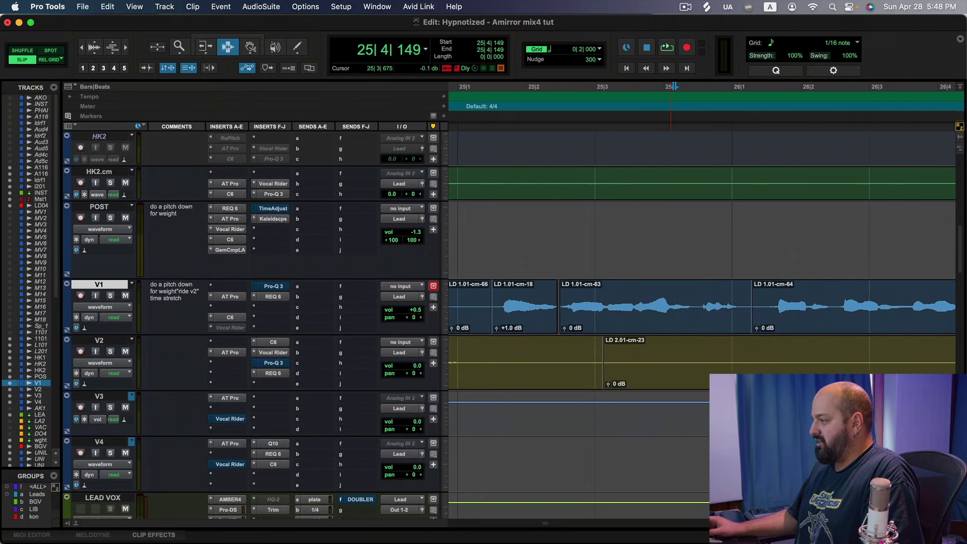
pyautogui.click(598, 48)
pyautogui.click(623, 85)
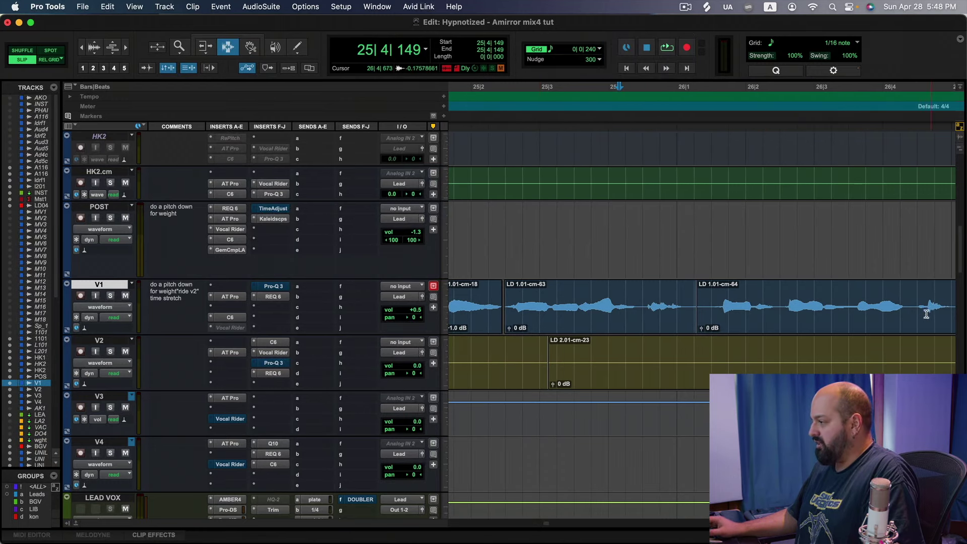
# Step: Separate the V1 vocal passage from 25|4|471 to 26|1|278 into its own clip and nudge it later to start at 25|4|509
pyautogui.moveTo(918, 315); pyautogui.dragTo(927, 323)
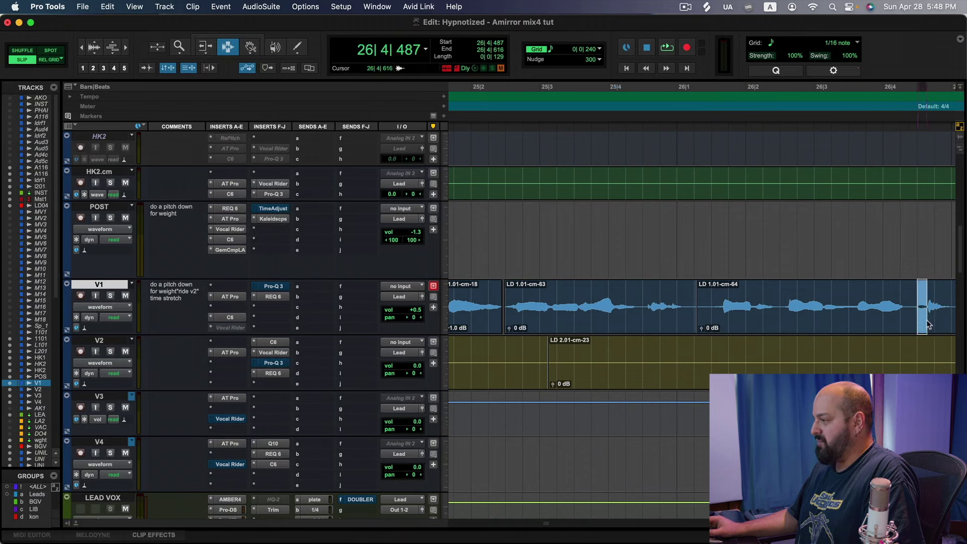
pyautogui.click(643, 316)
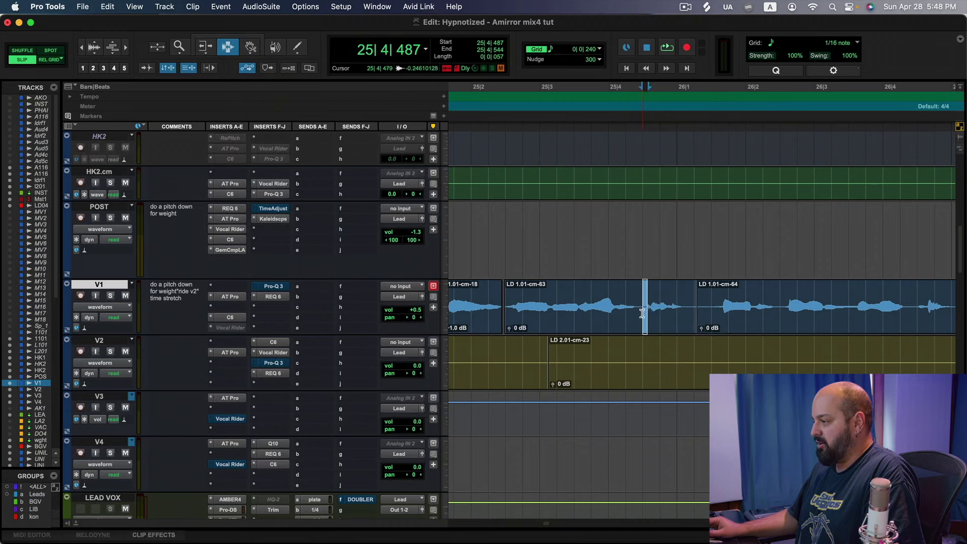
pyautogui.moveTo(643, 314); pyautogui.dragTo(698, 318)
pyautogui.press('super+e')
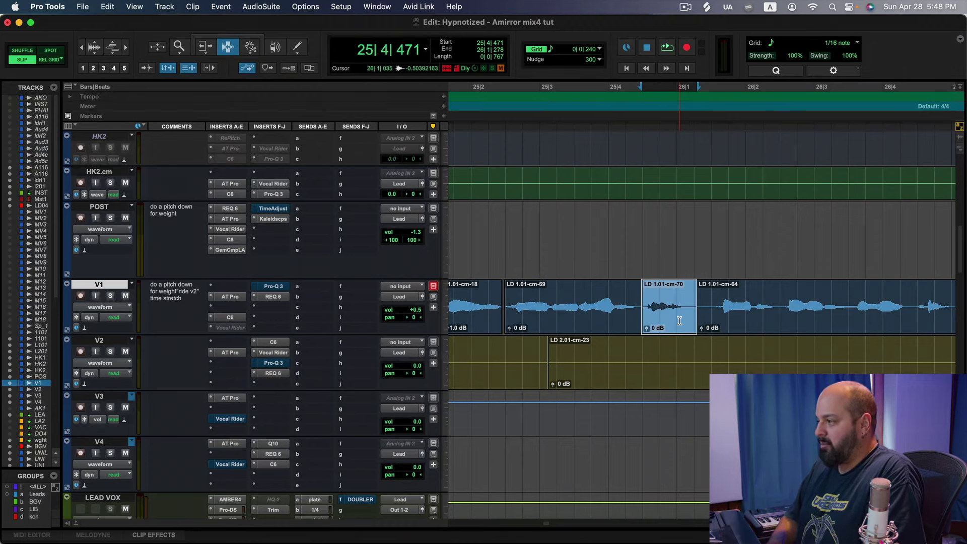
pyautogui.press('KP_Add')
pyautogui.press('KP_Add')
pyautogui.press('KP_Add')
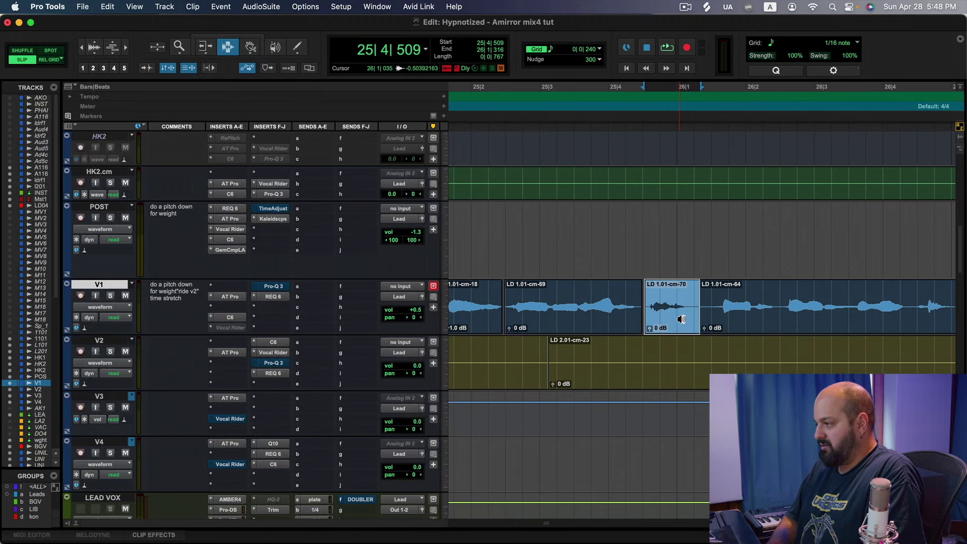
# Step: Play the V1 verse from 24|4|399, just before the nudged clip's phrase, and stop
pyautogui.press('super+bracketleft')
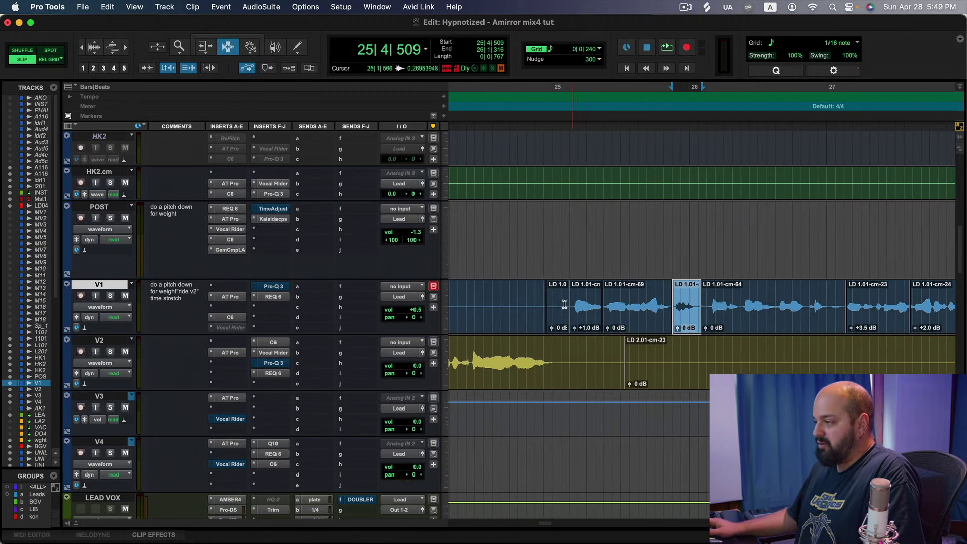
pyautogui.click(532, 305)
pyautogui.press('space')
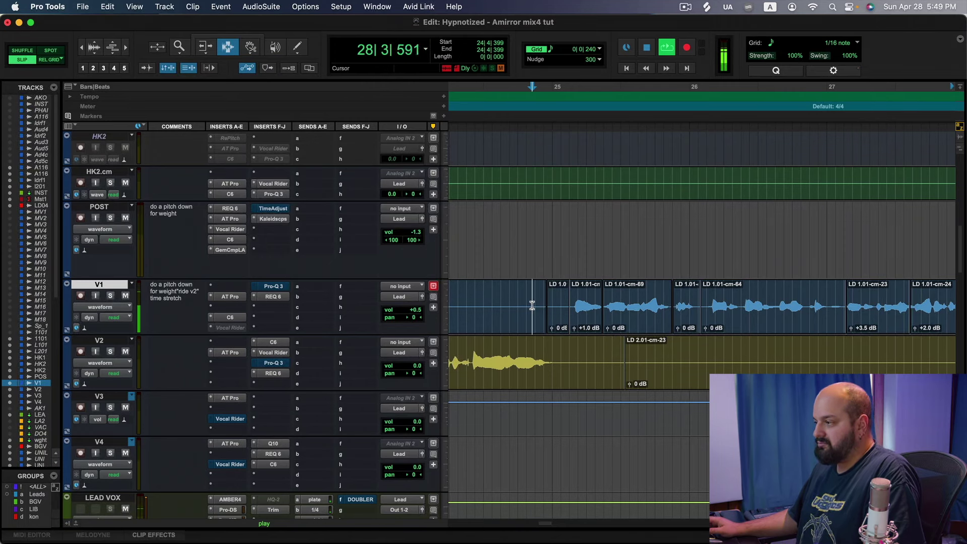
pyautogui.press('space')
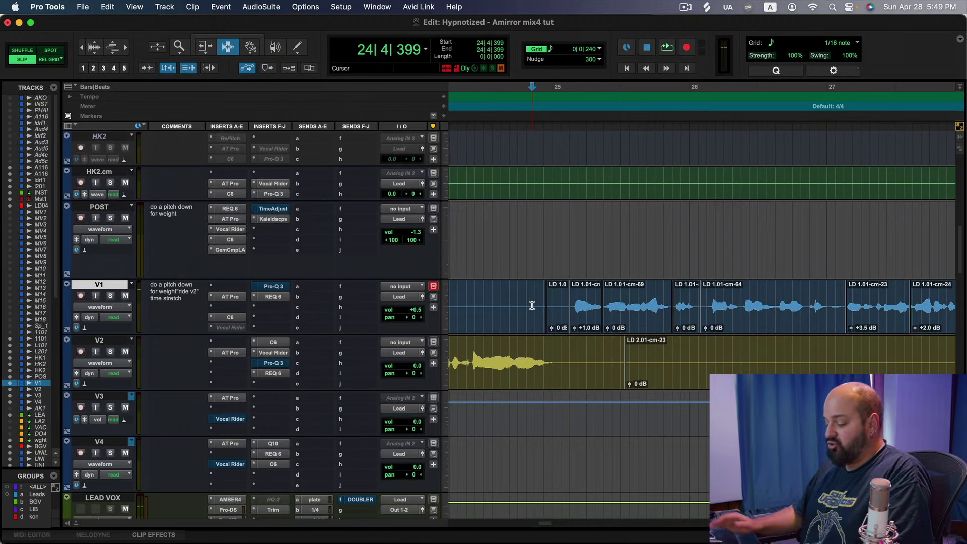
# Step: Try extending the second-verse V1 clip at 63|1|071 over the time-shifted clip after it, ending at 63|3|404
pyautogui.press('super+bracketleft')
pyautogui.press('super+bracketleft')
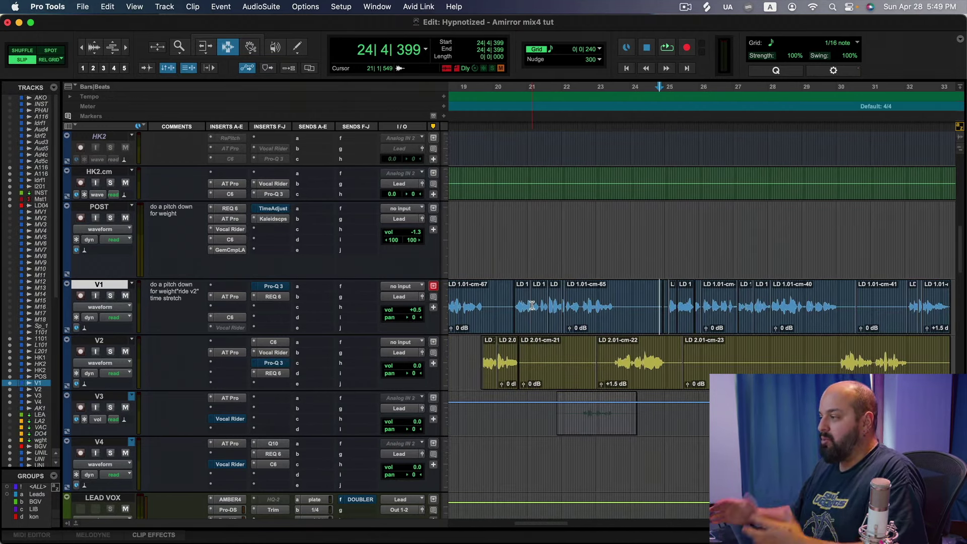
pyautogui.click(649, 309)
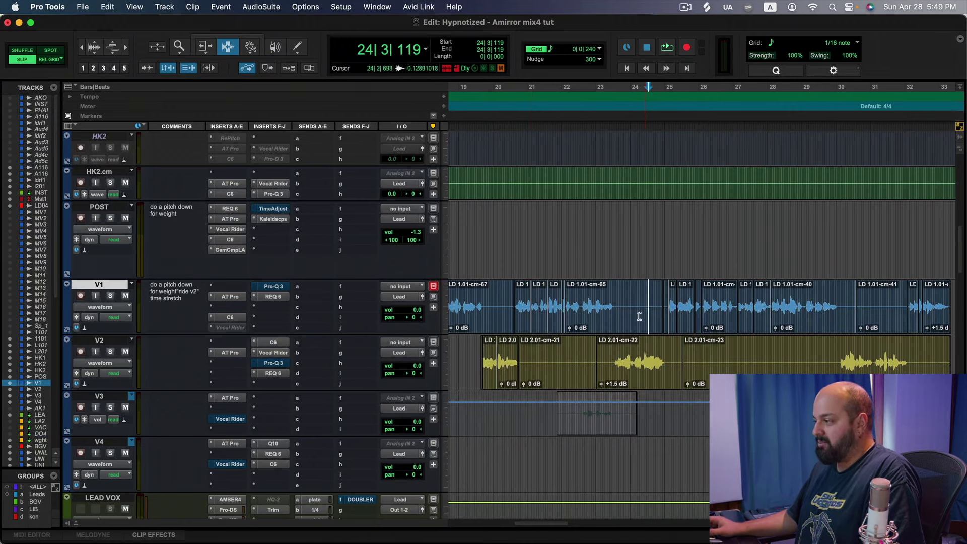
pyautogui.moveTo(547, 525); pyautogui.dragTo(563, 525)
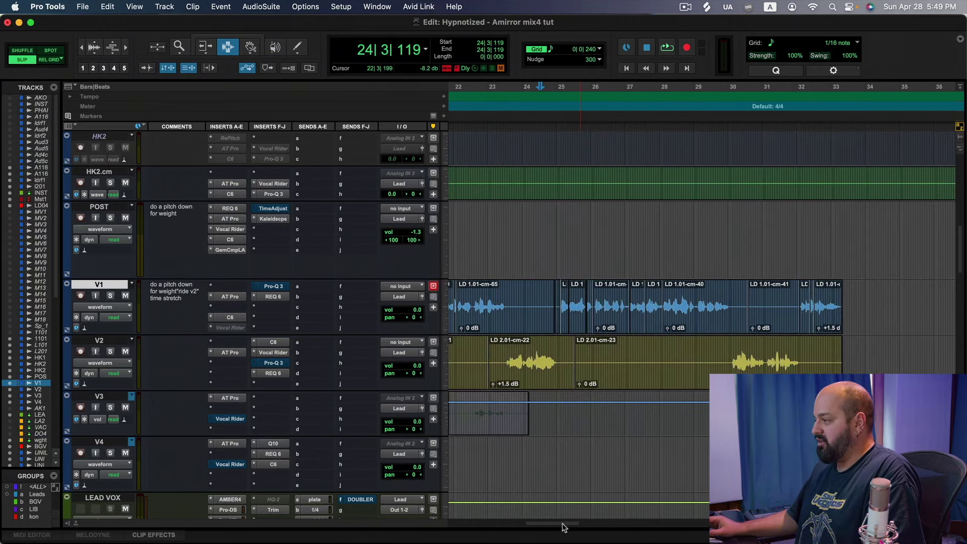
pyautogui.press('r')
pyautogui.press('r')
pyautogui.press('r')
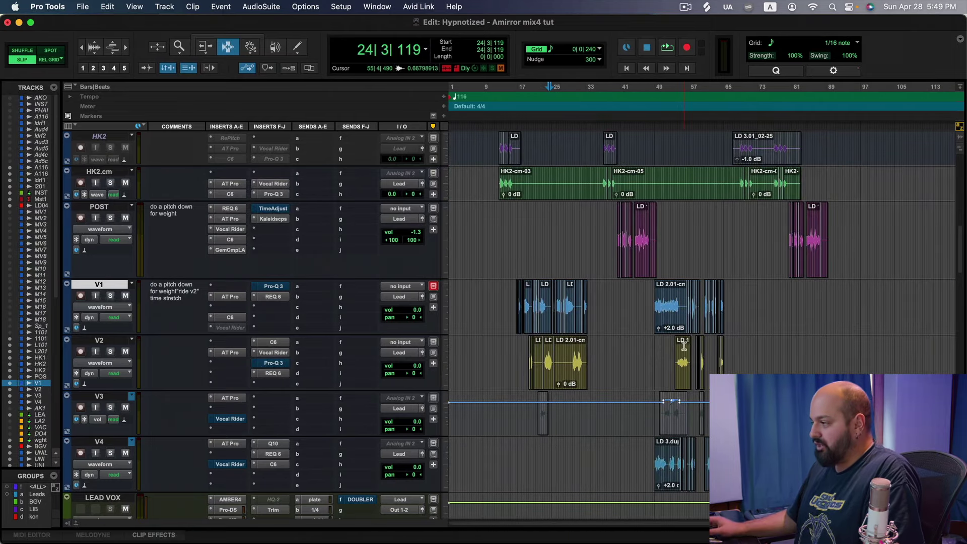
pyautogui.click(716, 315)
pyautogui.press('super+bracketright')
pyautogui.press('super+bracketright')
pyautogui.press('super+bracketright')
pyautogui.press('super+bracketright')
pyautogui.press('super+bracketright')
pyautogui.press('super+bracketright')
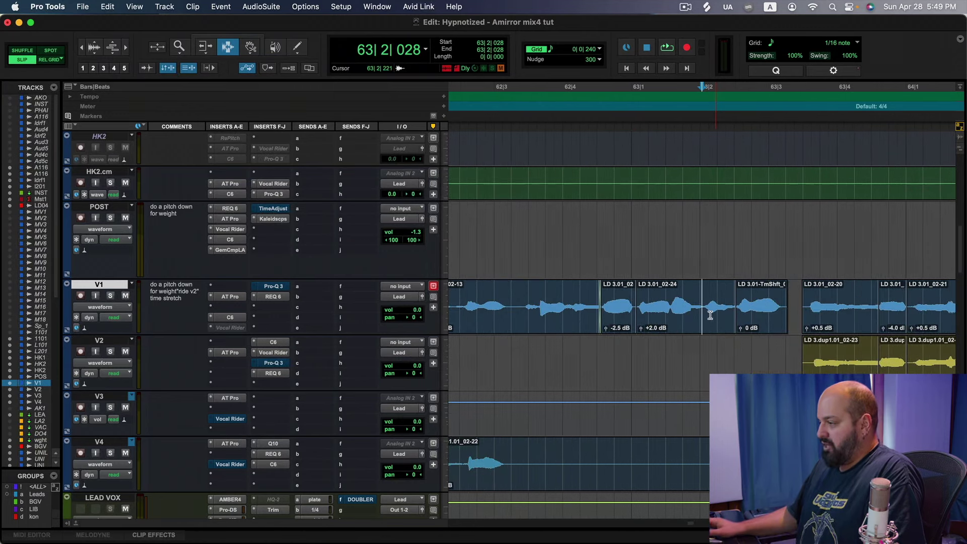
pyautogui.click(213, 51)
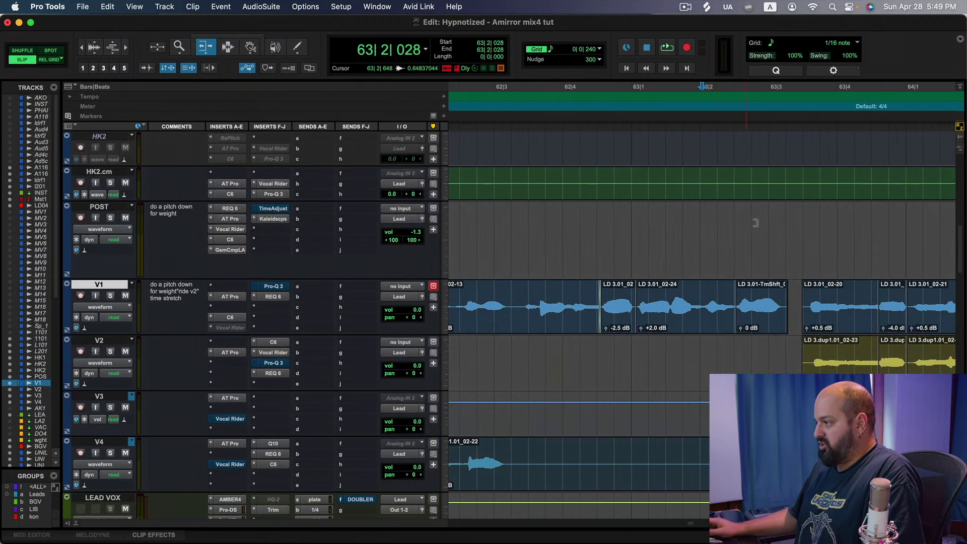
pyautogui.moveTo(636, 312); pyautogui.dragTo(799, 336)
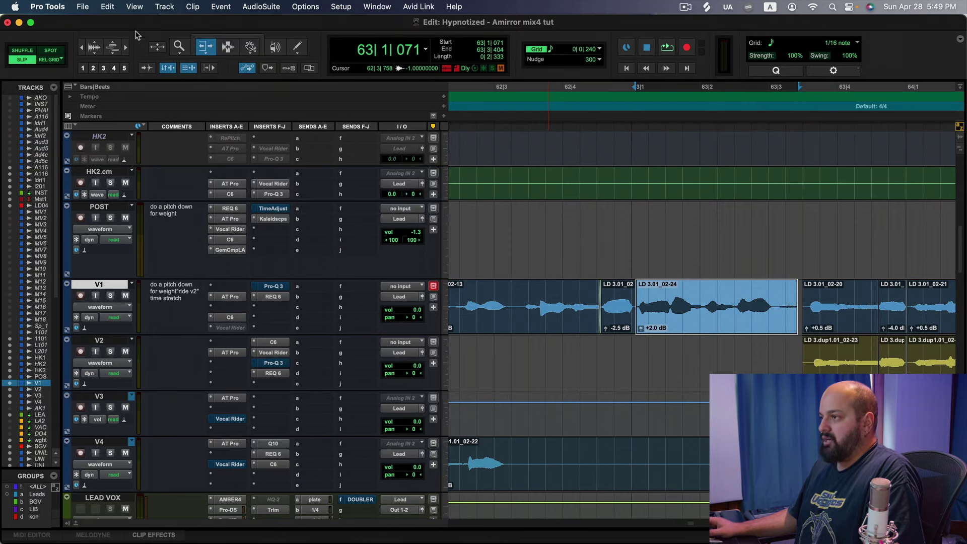
# Step: Play the second-verse V1 phrase twice from 60|3|348, stopping after each pass
pyautogui.click(229, 48)
pyautogui.click(599, 306)
pyautogui.press('super+bracketleft')
pyautogui.press('super+bracketleft')
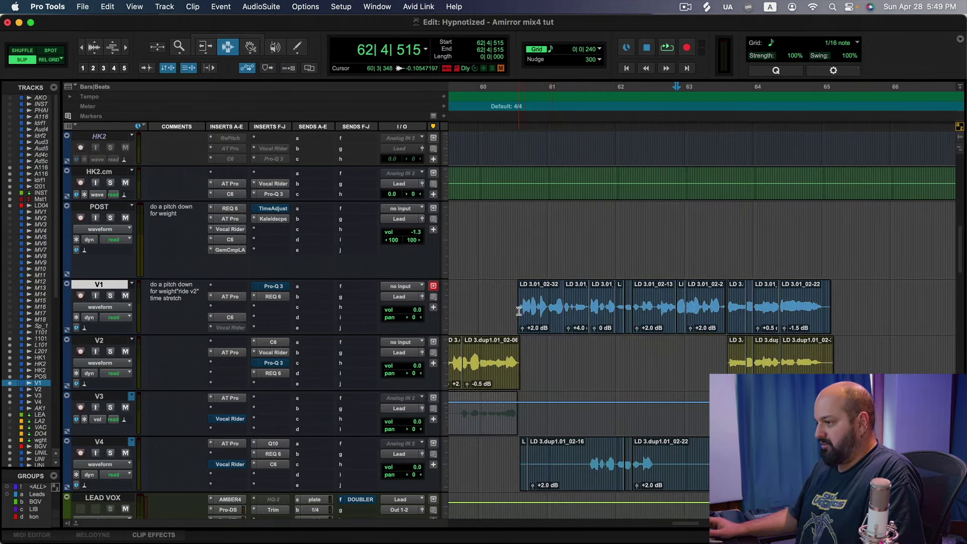
pyautogui.click(519, 311)
pyautogui.press('space')
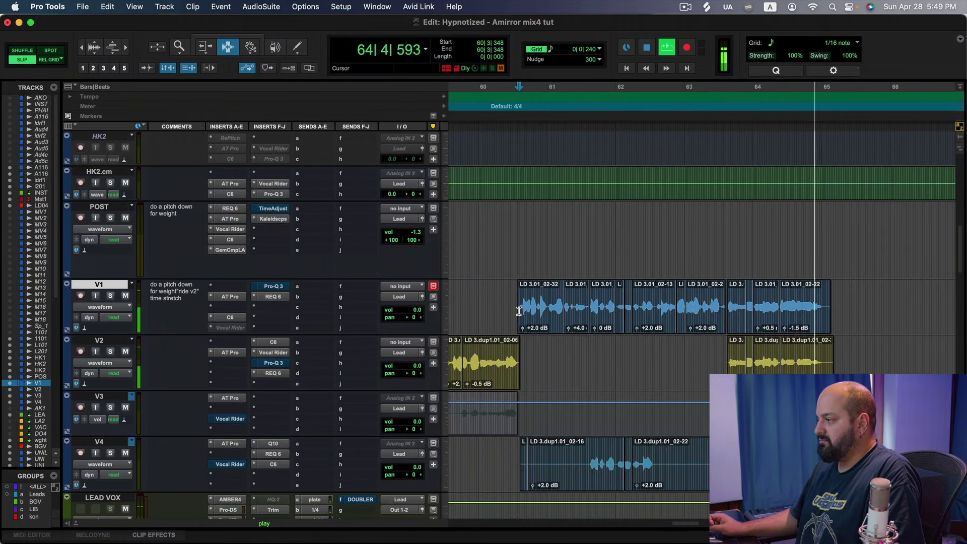
pyautogui.press('space')
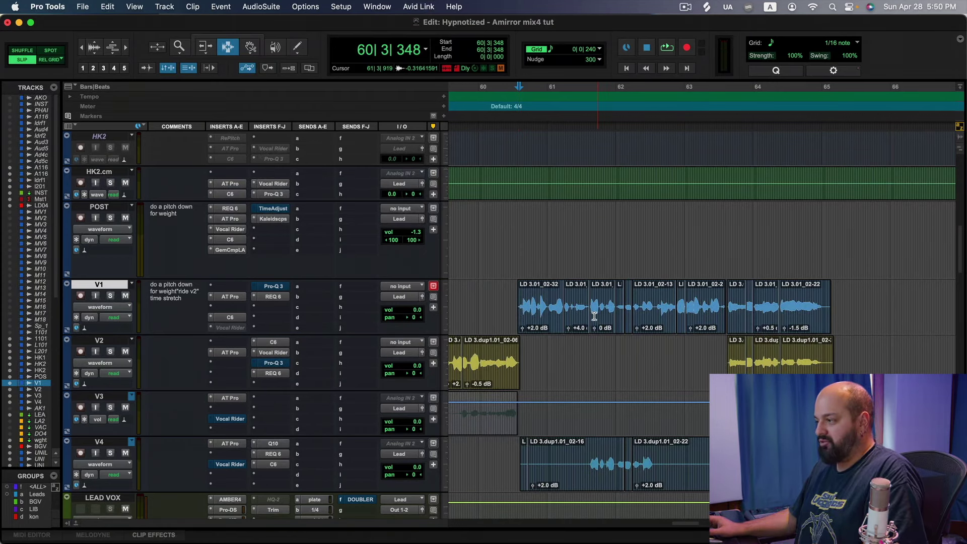
pyautogui.press('space')
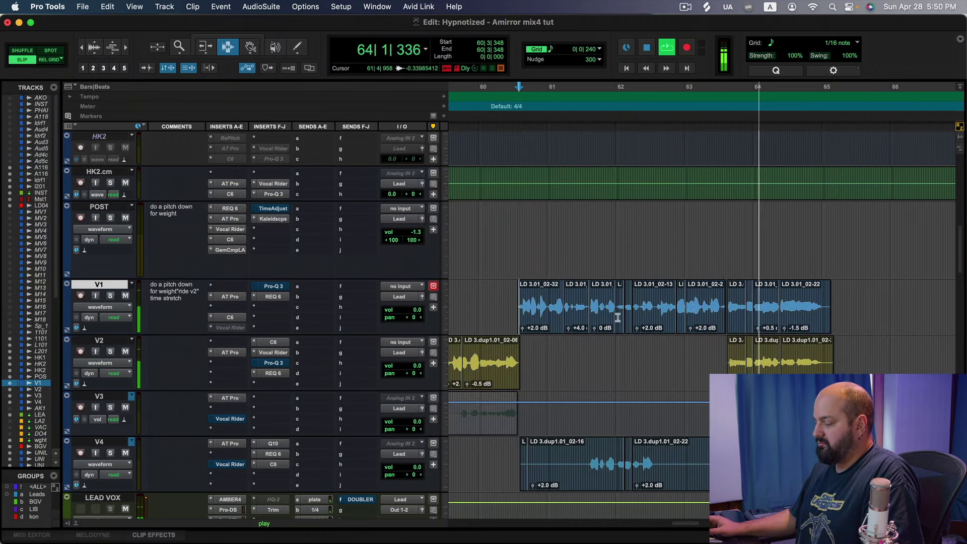
pyautogui.press('space')
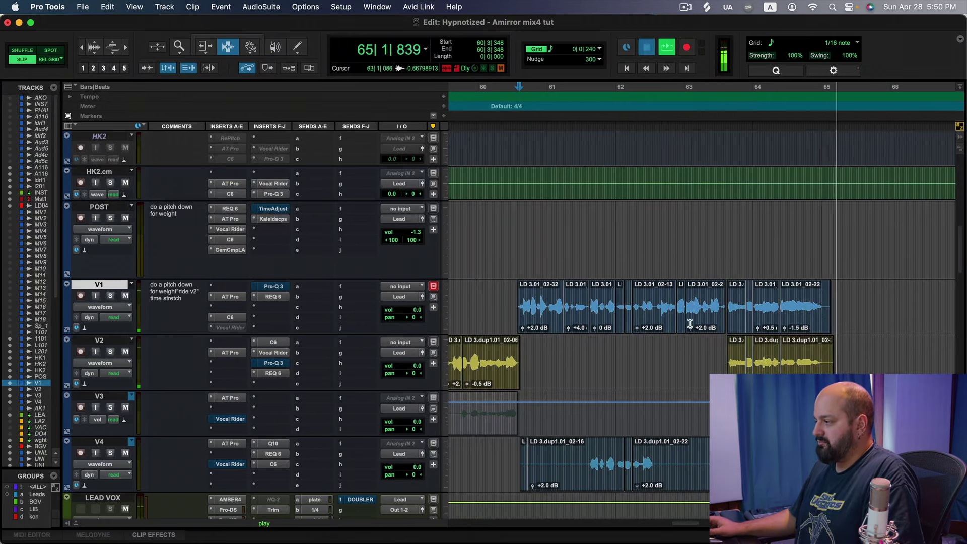
# Step: Undo the extension of the V1 clip at 63|1|071, play the restored phrase from 60|3|316 and stop
pyautogui.doubleClick(704, 318)
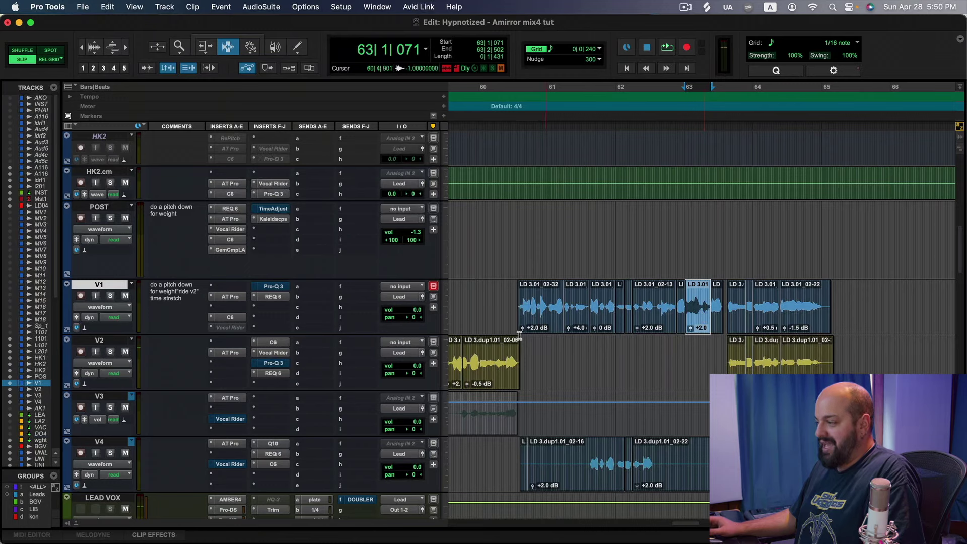
pyautogui.click(518, 313)
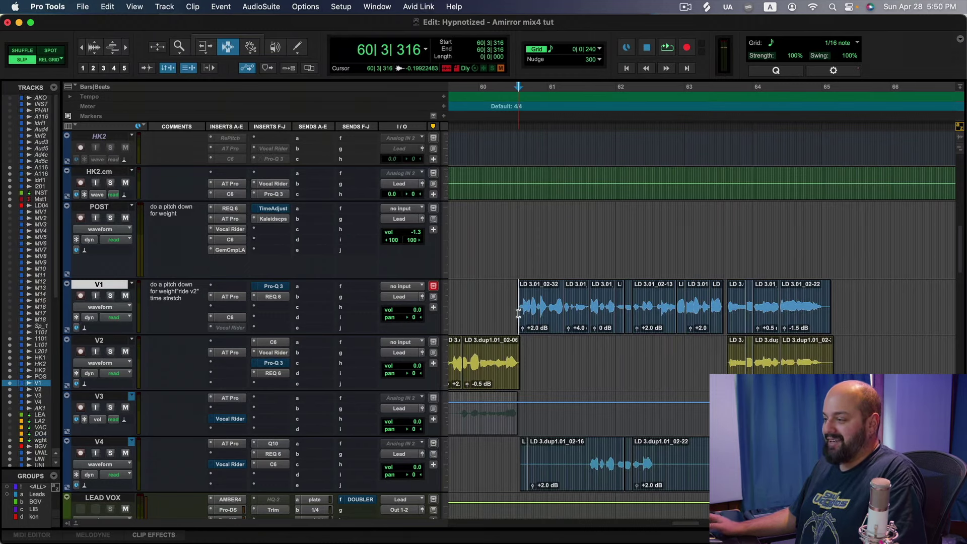
pyautogui.press('space')
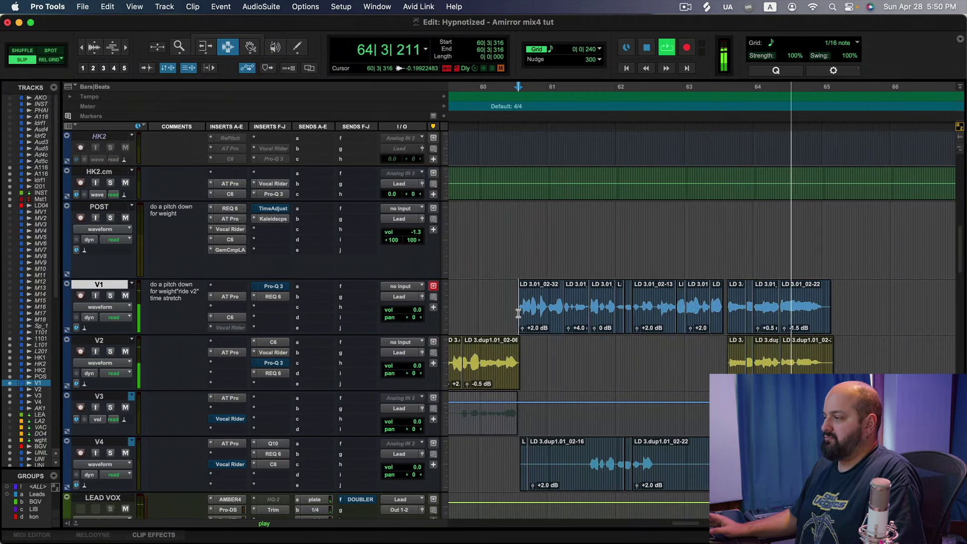
pyautogui.press('space')
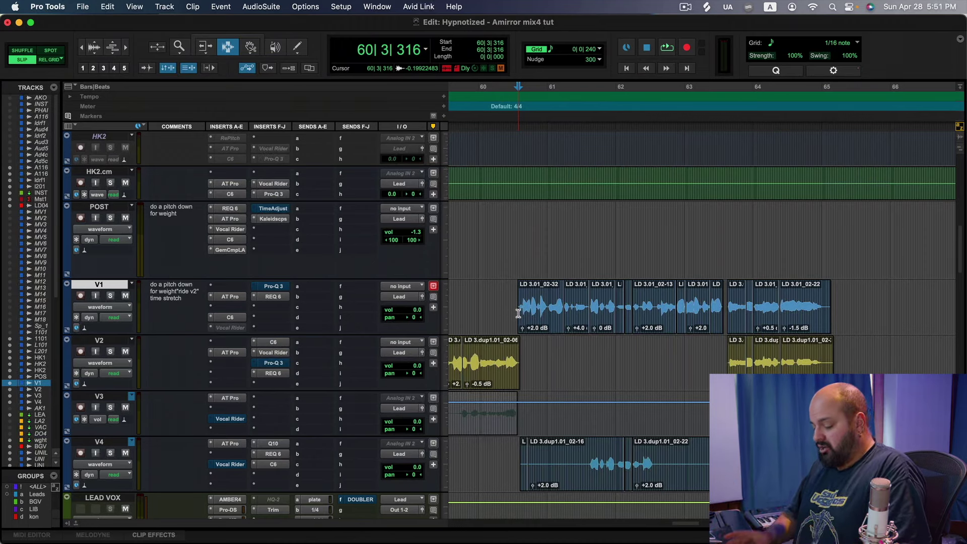
# Step: Examine the ad-lib clips on the LIB tracks around 45|2|364
pyautogui.press('super+bracketleft')
pyautogui.press('super+bracketleft')
pyautogui.press('super+bracketleft')
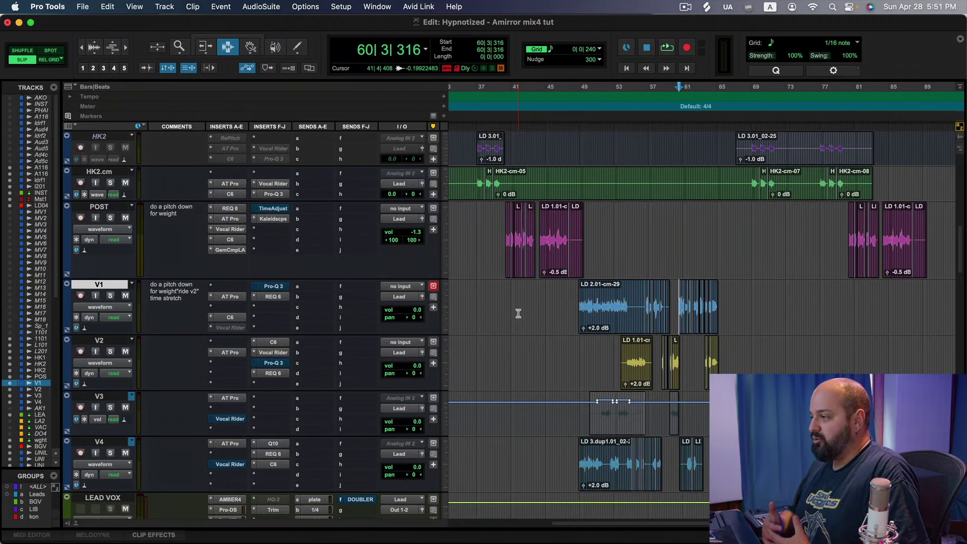
pyautogui.scroll(-15, 554, 343)
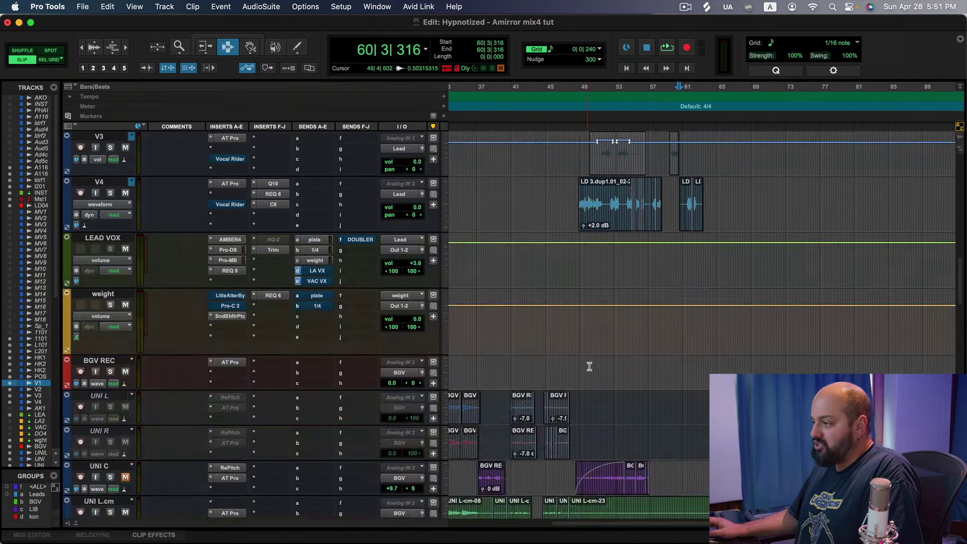
pyautogui.scroll(-20, 595, 368)
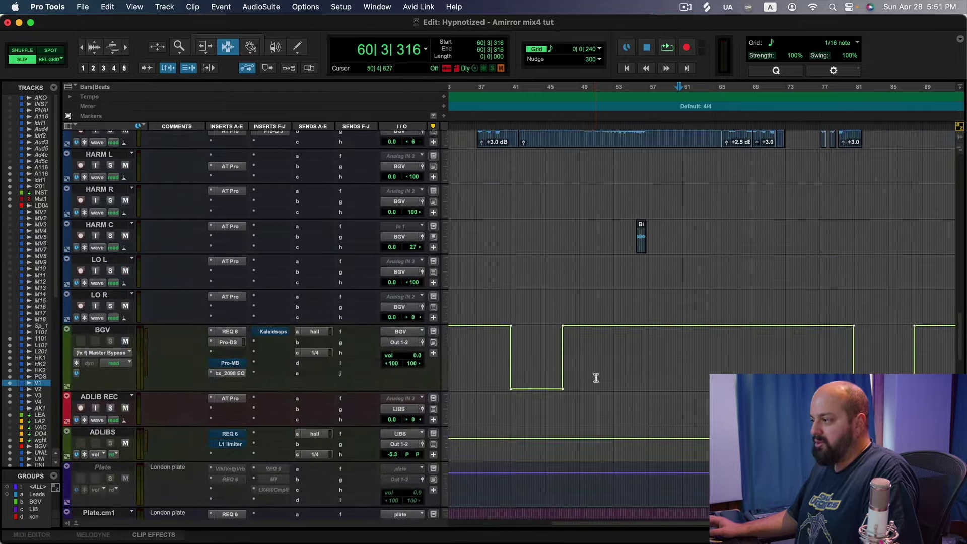
pyautogui.scroll(-15, 596, 393)
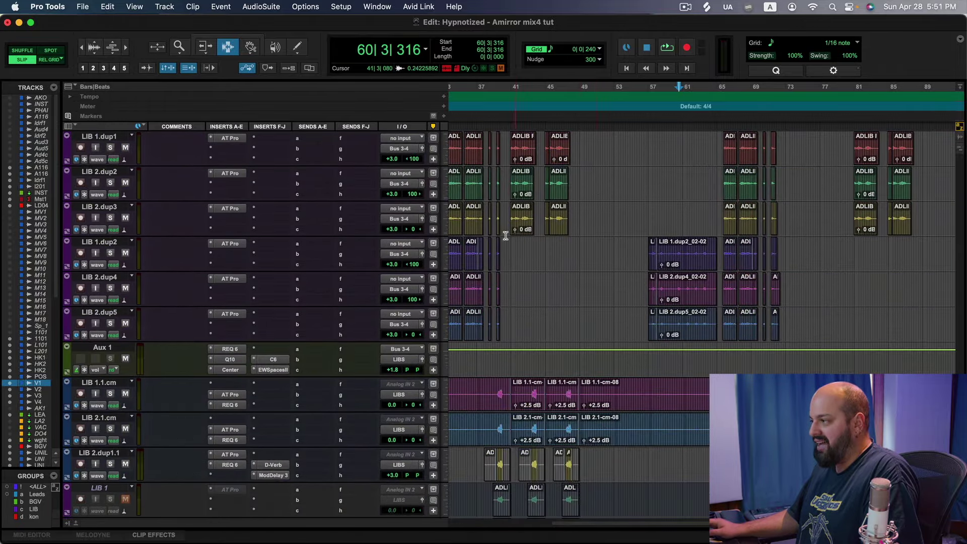
pyautogui.click(548, 182)
pyautogui.press('super+bracketright')
pyautogui.press('super+bracketright')
pyautogui.press('super+bracketright')
pyautogui.press('super+bracketright')
pyautogui.press('super+bracketright')
pyautogui.press('super+bracketright')
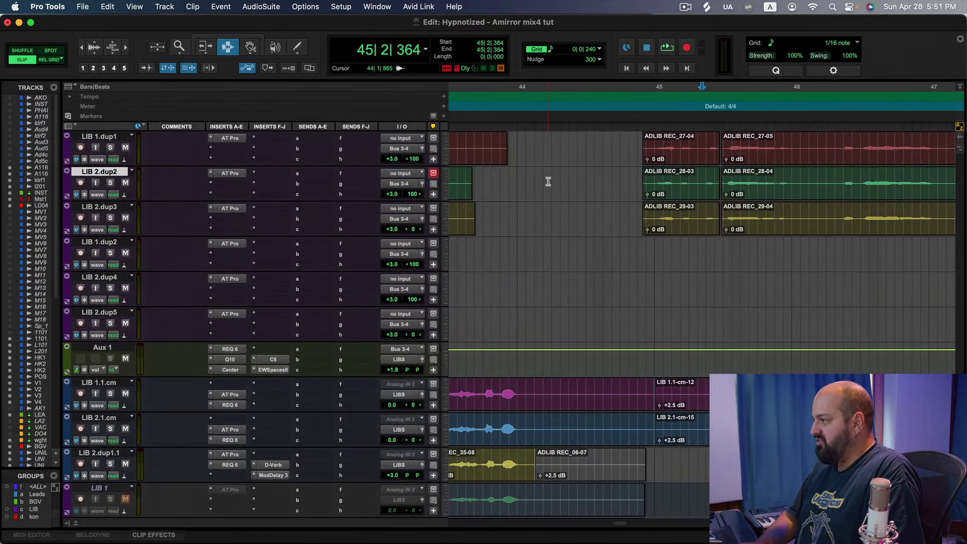
pyautogui.press('super+bracketleft')
pyautogui.press('super+bracketleft')
pyautogui.press('super+bracketleft')
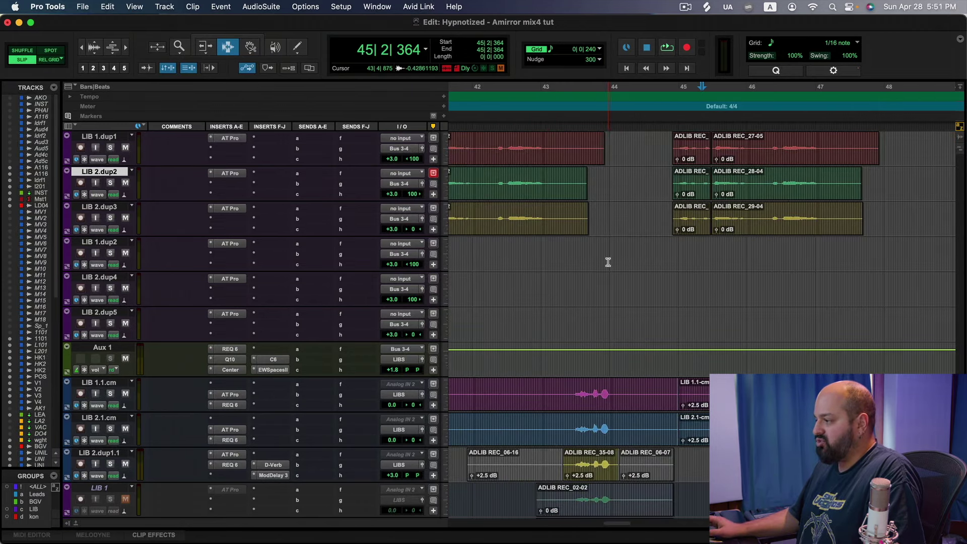
# Step: Select the ad-lib phrase from 43|2|694 to 44|1|390 across the LIB 1.1.cm, LIB 2.1.cm and LIB 2.dup1.1 tracks
pyautogui.scroll(-6, 608, 261)
pyautogui.click(576, 244)
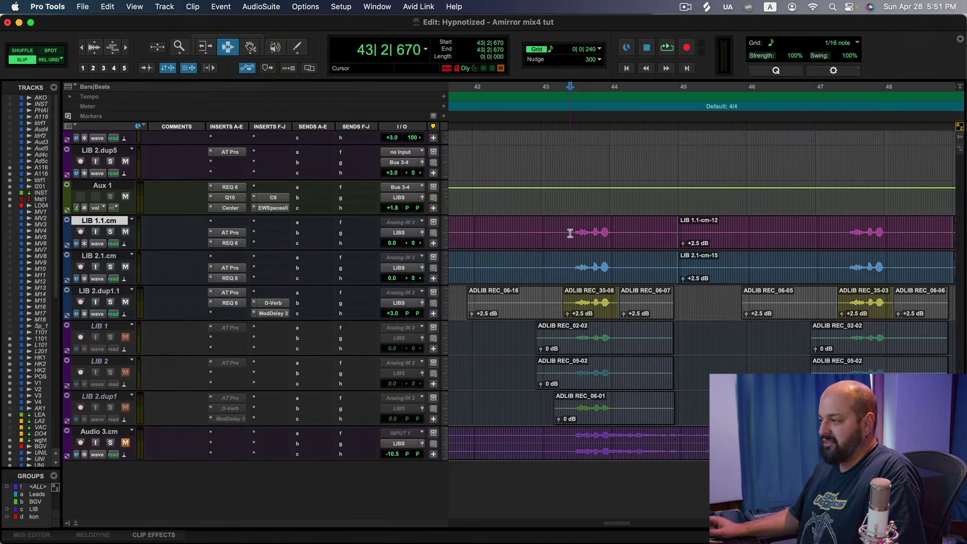
pyautogui.press('super+bracketright')
pyautogui.press('super+bracketright')
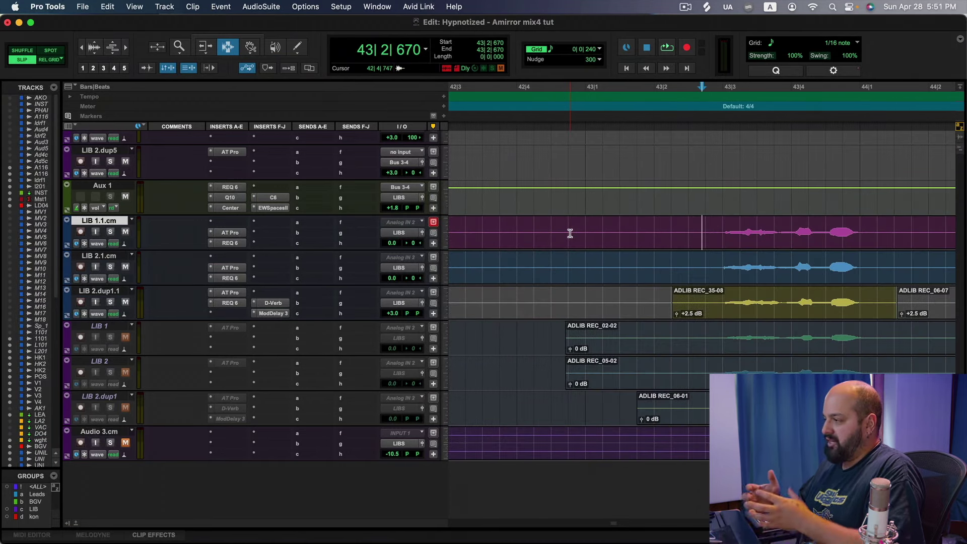
pyautogui.moveTo(704, 222); pyautogui.dragTo(889, 308)
# Step: Review the session's tracks from the ad-libs back up to the UNI background vocals, around bars 29 to 57
pyautogui.press('super+bracketleft')
pyautogui.press('super+bracketleft')
pyautogui.press('super+bracketleft')
pyautogui.press('super+bracketleft')
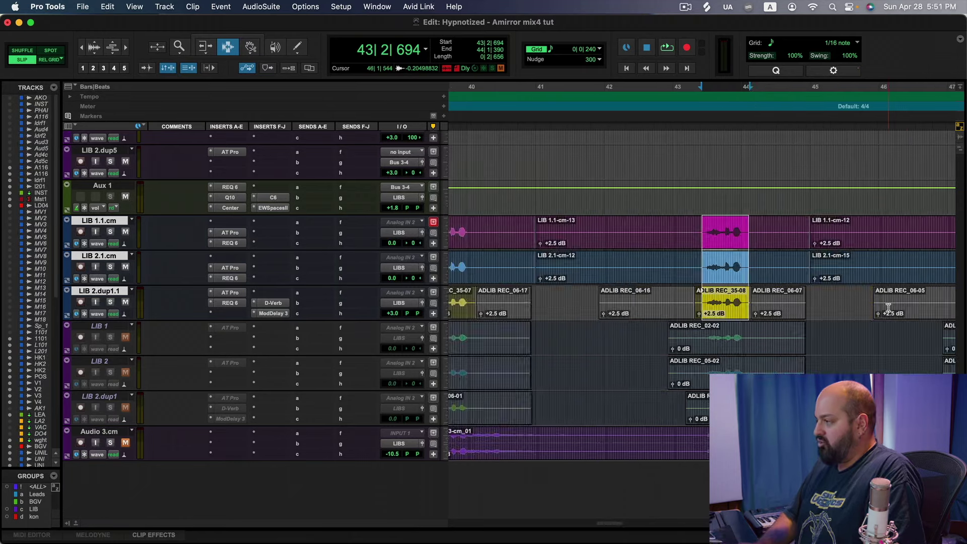
pyautogui.scroll(3, 648, 287)
pyautogui.scroll(15, 648, 288)
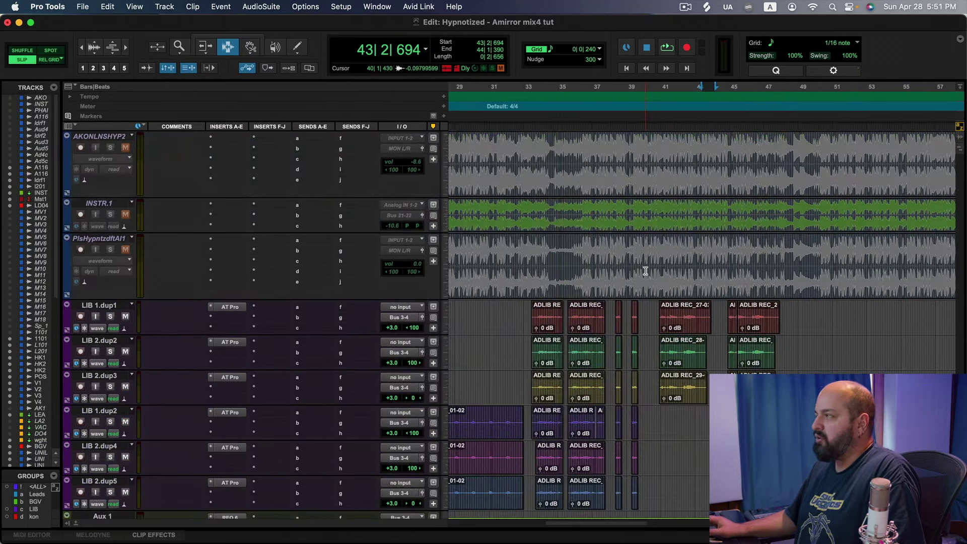
pyautogui.scroll(3, 657, 272)
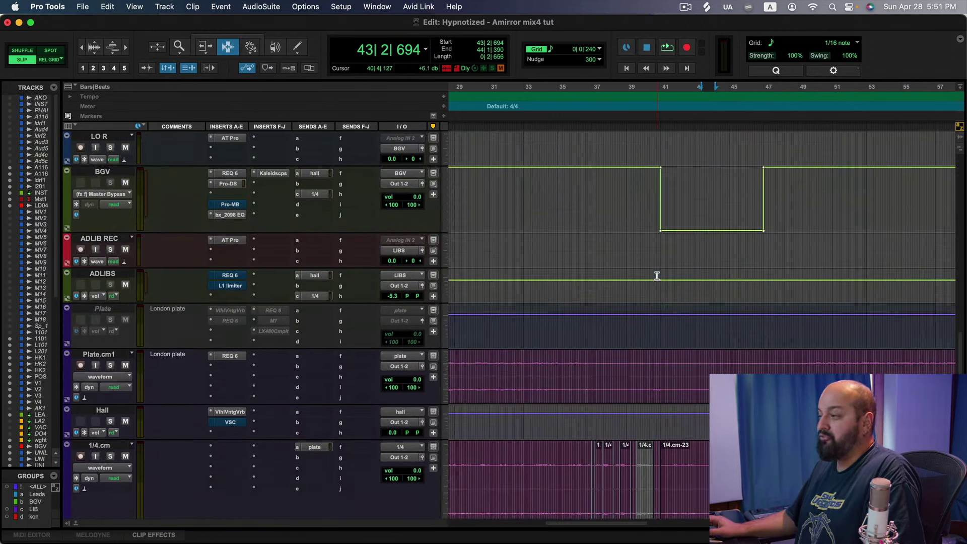
pyautogui.scroll(10, 661, 289)
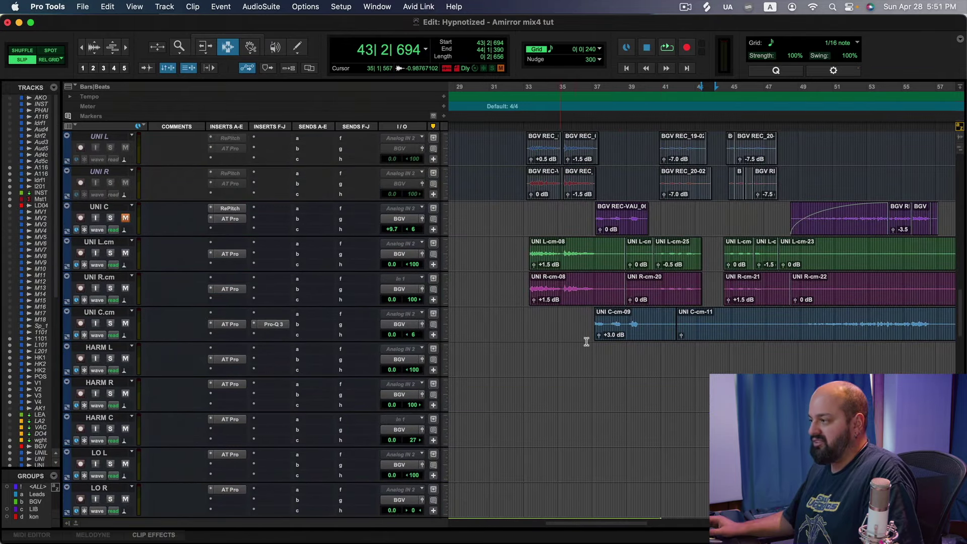
# Step: Place the edit cursor at 37|1|615 on the UNI C.cm track and review the background vocal tracks up to the lead vocals
pyautogui.click(596, 328)
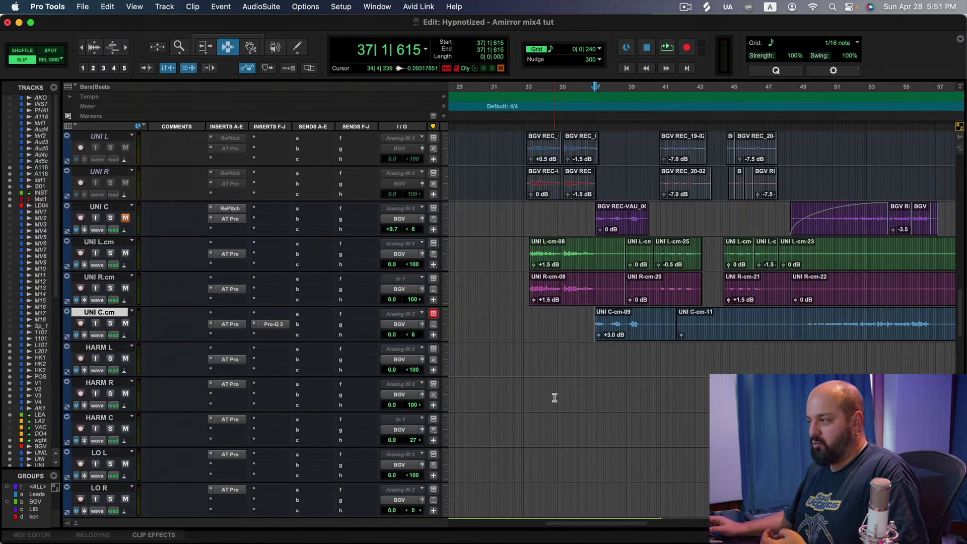
pyautogui.scroll(3, 555, 396)
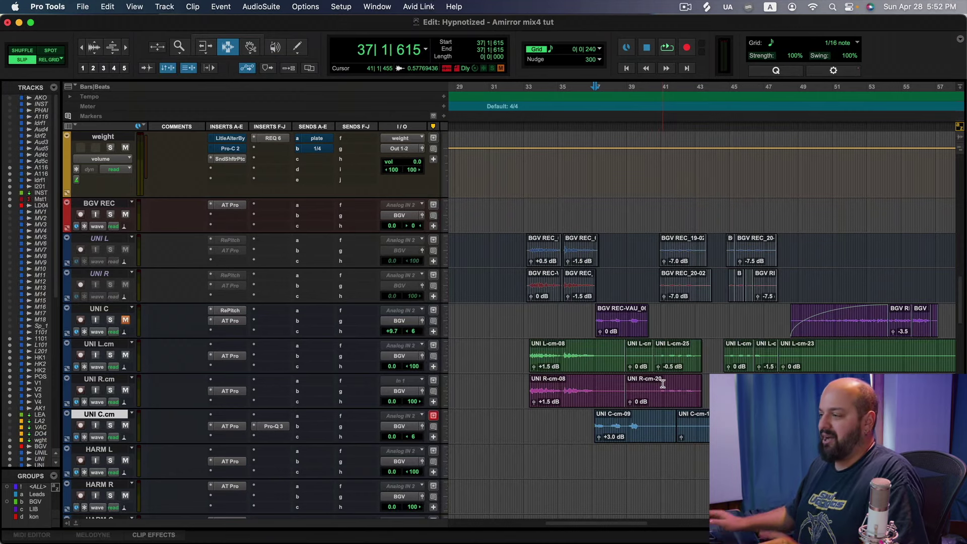
pyautogui.scroll(-2, 589, 337)
pyautogui.scroll(-3, 588, 338)
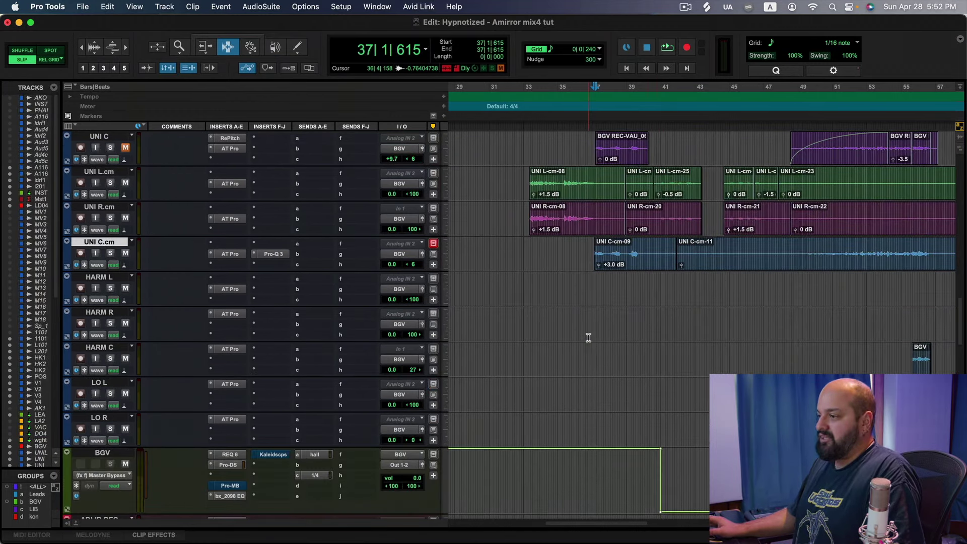
pyautogui.scroll(12, 574, 336)
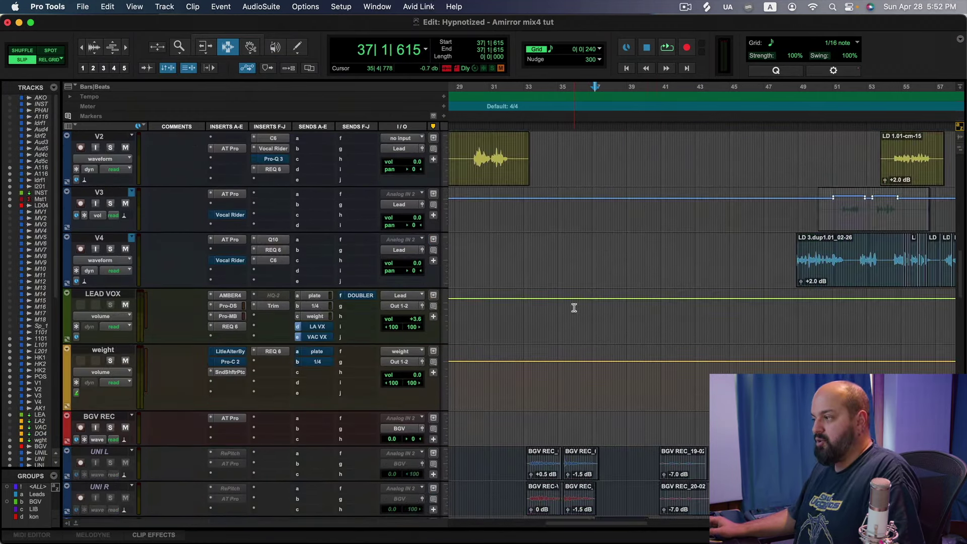
# Step: Locate the start of the first verse on the V1 and V2 tracks and place the cursor at 16|4|124 on V2
pyautogui.press('r')
pyautogui.press('r')
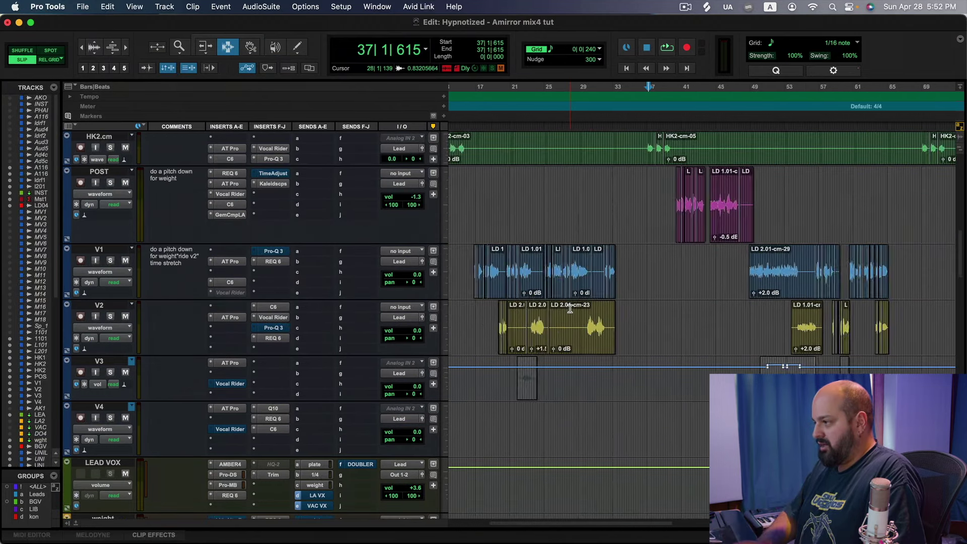
pyautogui.click(523, 328)
pyautogui.press('t')
pyautogui.press('t')
pyautogui.press('t')
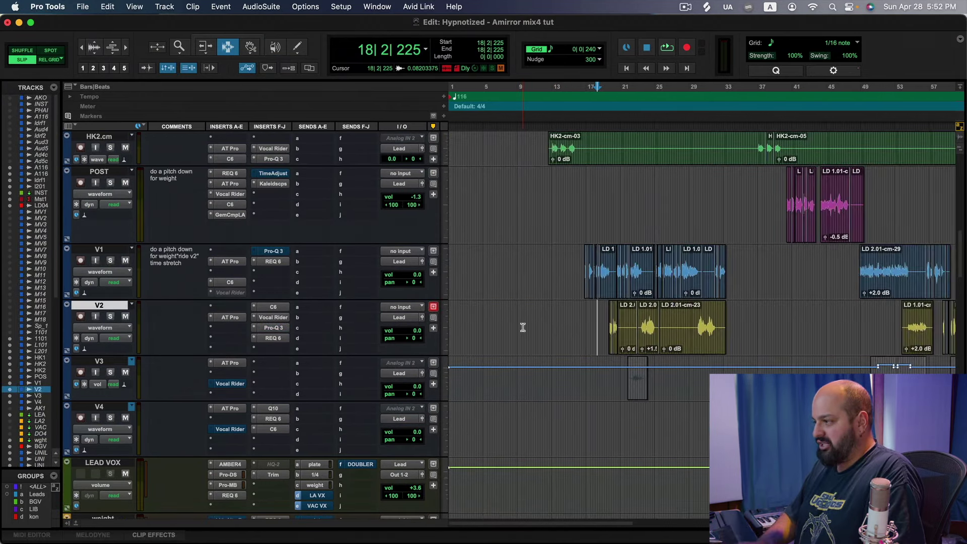
pyautogui.click(649, 321)
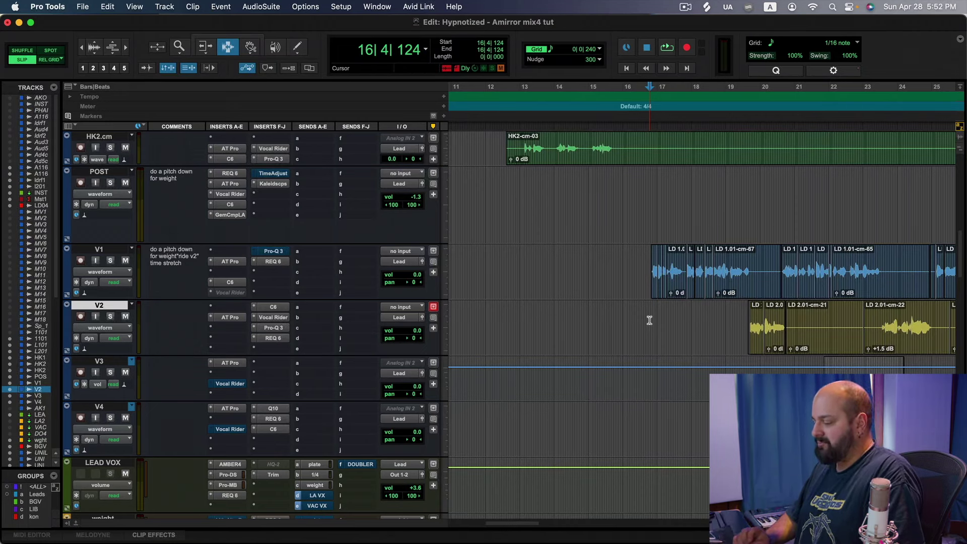
# Step: Select the opening V1 phrase from 16|1|750 to 19|4|261, and place the cursor at 16|4|060 to view the whole first verse
pyautogui.moveTo(630, 274); pyautogui.dragTo(754, 281)
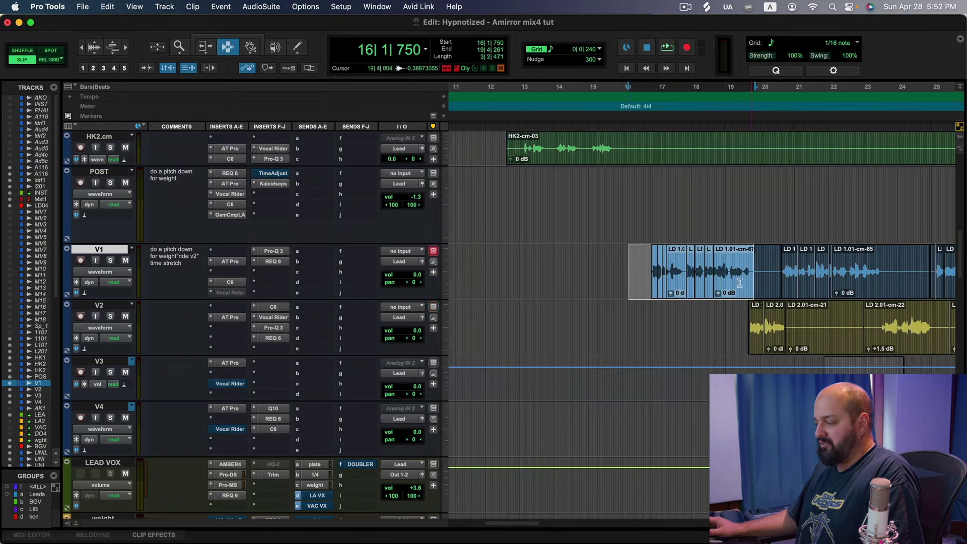
pyautogui.click(649, 288)
pyautogui.press('super+bracketleft')
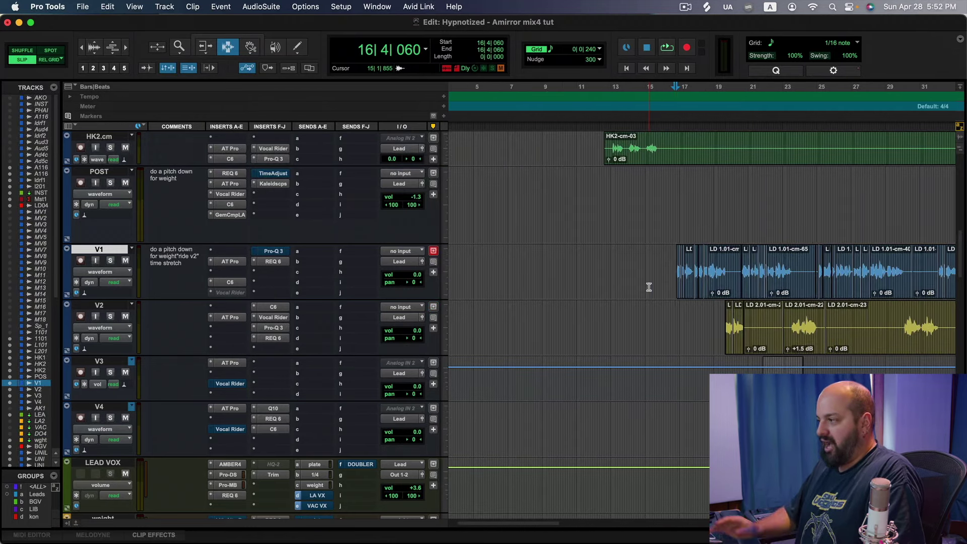
pyautogui.moveTo(519, 523); pyautogui.dragTo(550, 528)
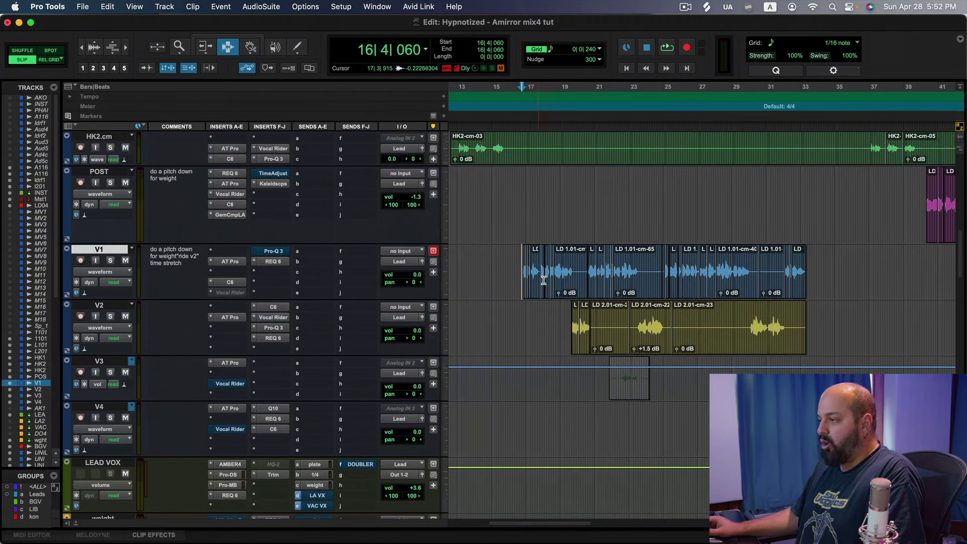
# Step: Examine the LD 1.01-cm-56 clip on V1 up close, selecting the phrase from 21|1|098 to 21|3|578
pyautogui.click(636, 277)
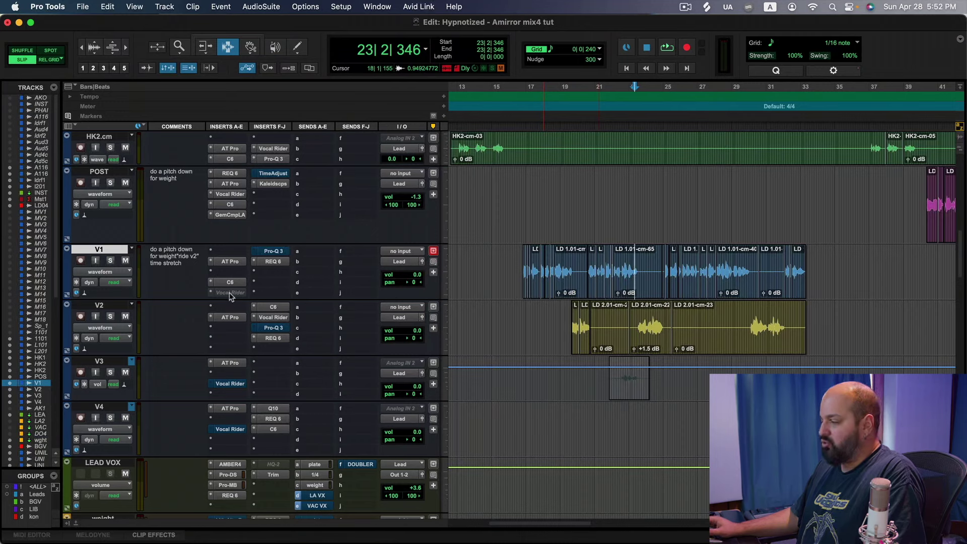
pyautogui.press('t')
pyautogui.press('t')
pyautogui.press('t')
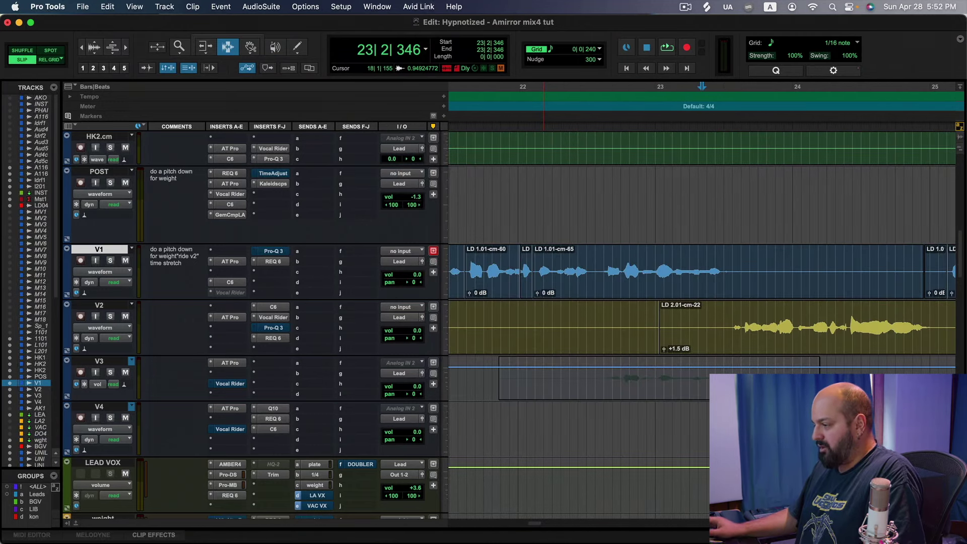
pyautogui.moveTo(538, 523); pyautogui.dragTo(532, 527)
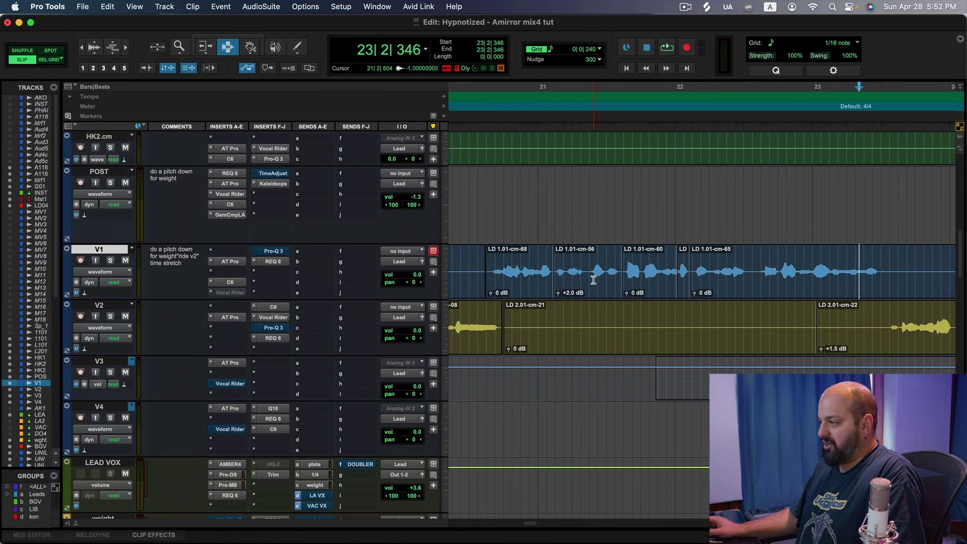
pyautogui.doubleClick(567, 276)
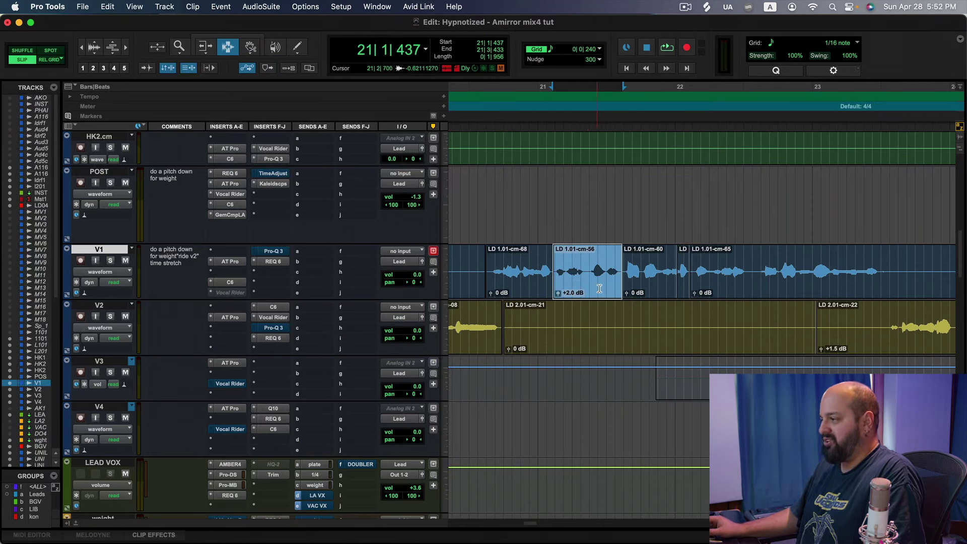
pyautogui.moveTo(578, 269); pyautogui.dragTo(627, 270)
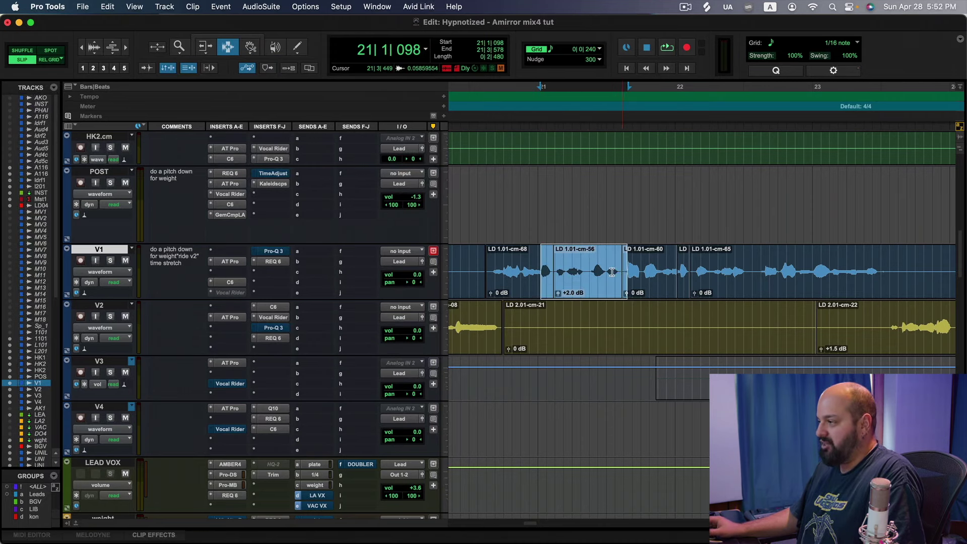
pyautogui.click(576, 268)
pyautogui.press('r')
pyautogui.press('r')
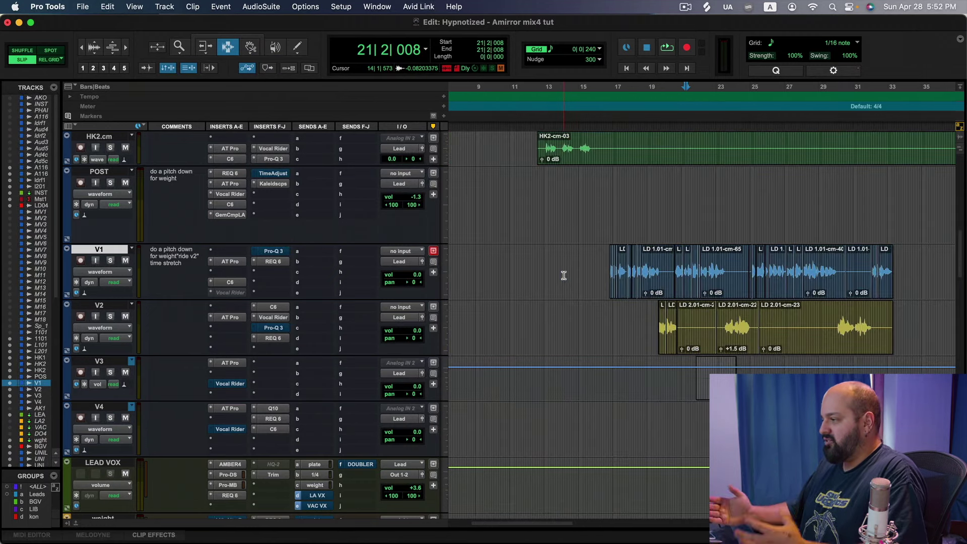
# Step: Display the V1 track's volume automation and examine it across the verses
pyautogui.click(115, 272)
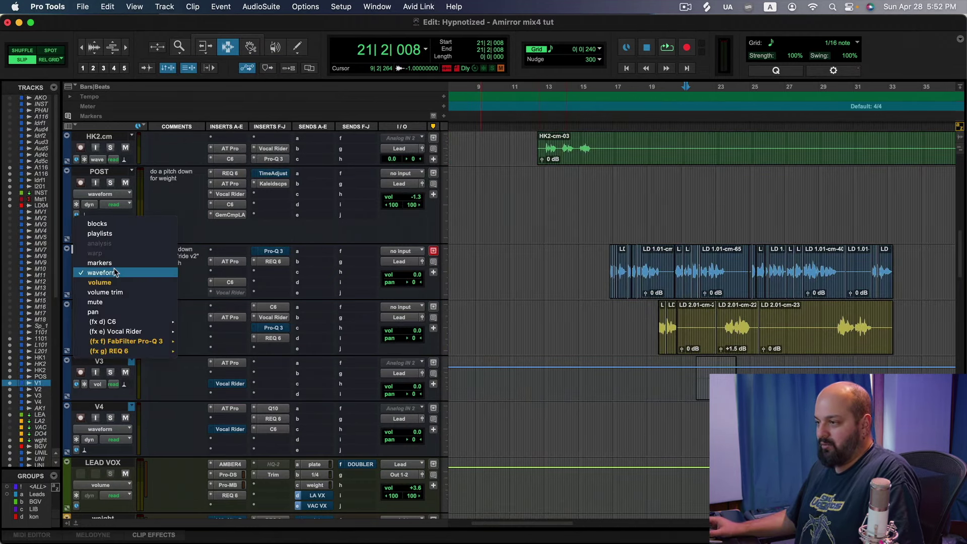
pyautogui.click(57, 262)
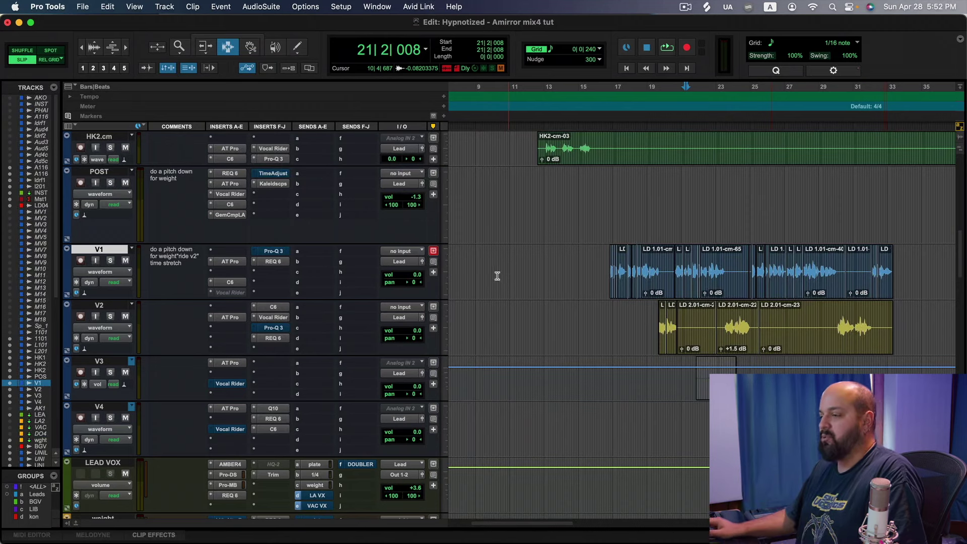
pyautogui.click(109, 273)
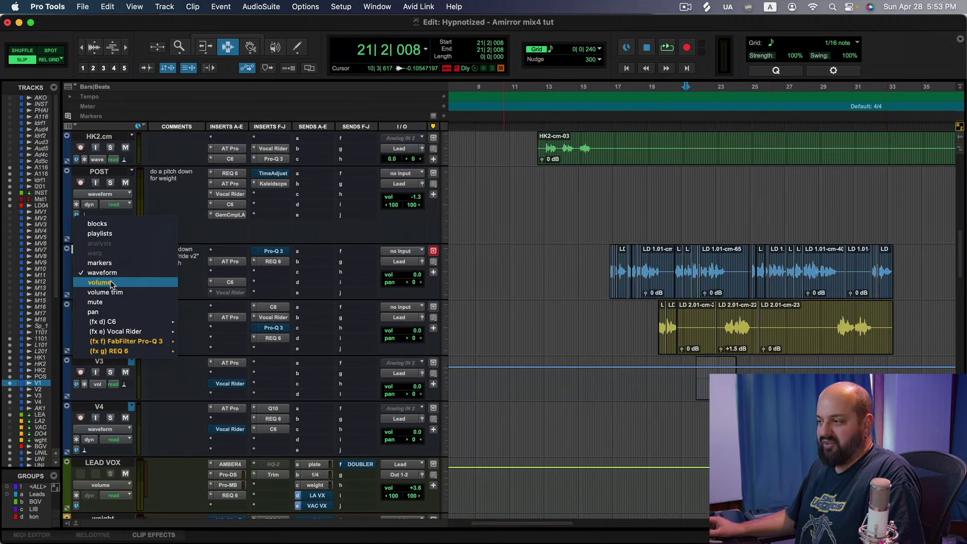
pyautogui.click(100, 283)
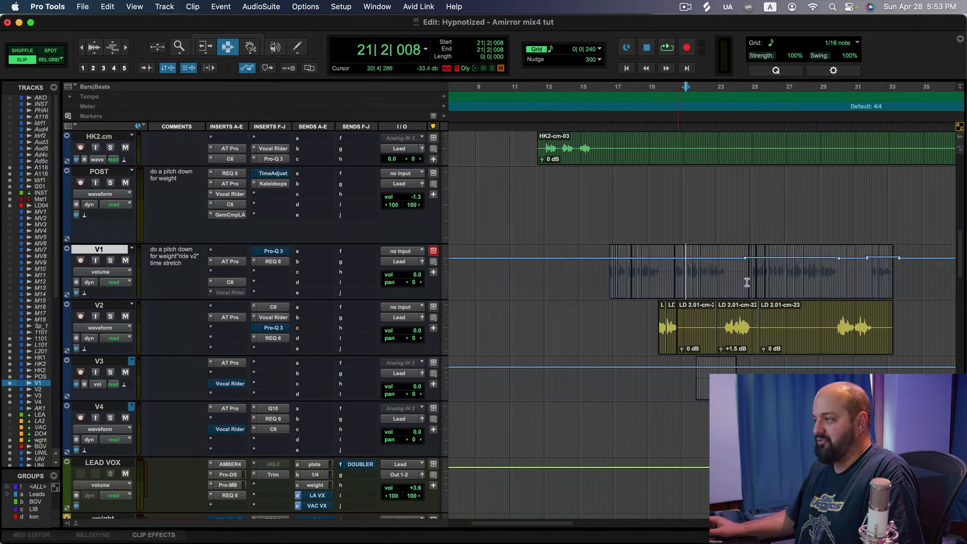
pyautogui.click(729, 275)
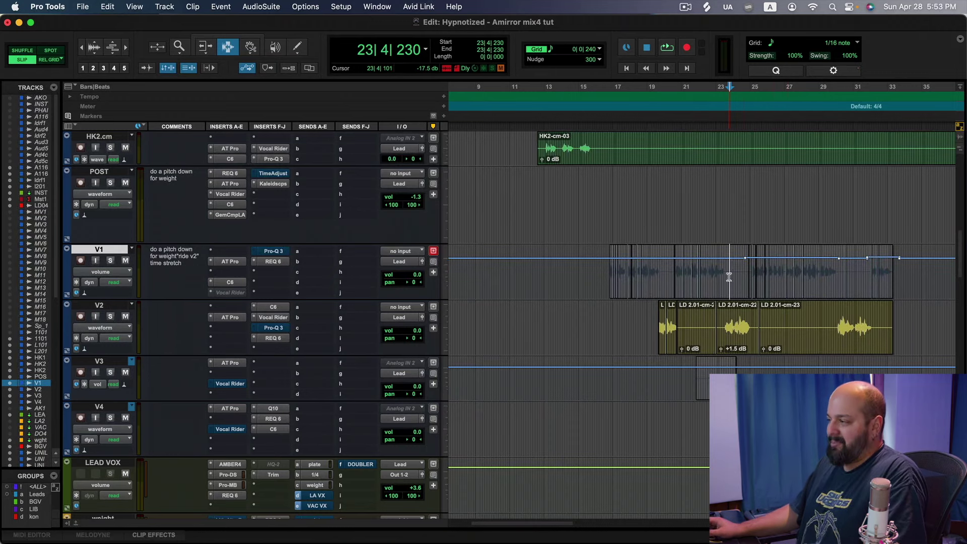
pyautogui.press('r')
pyautogui.click(726, 287)
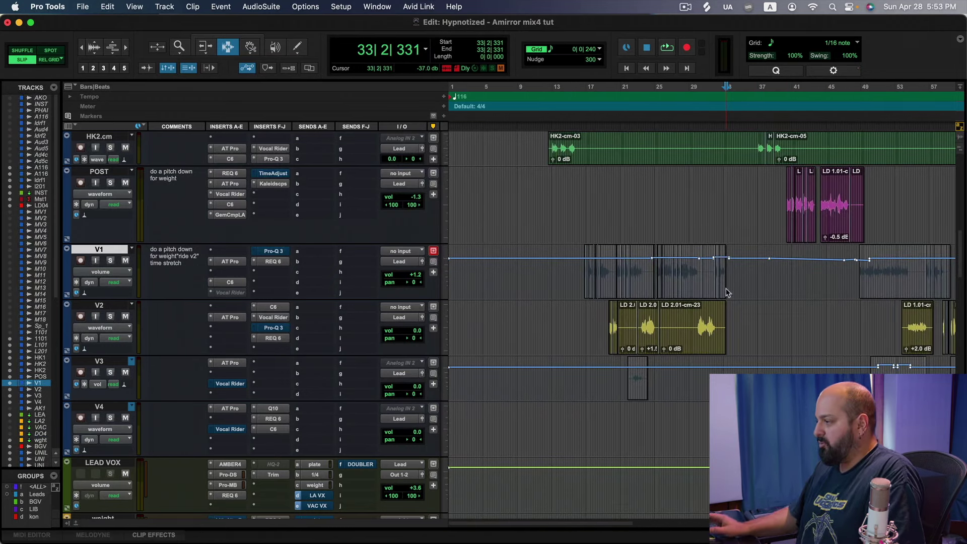
pyautogui.press('r')
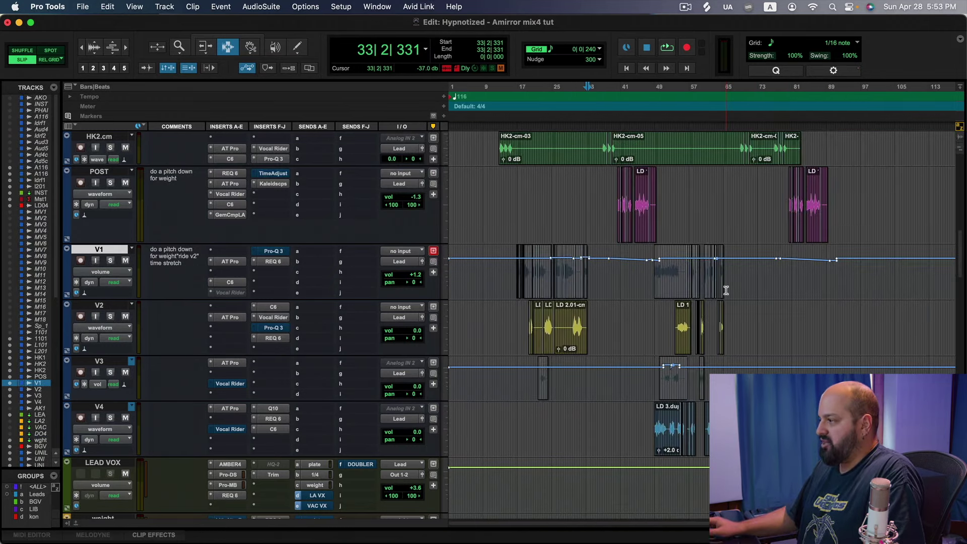
pyautogui.click(561, 272)
pyautogui.click(542, 269)
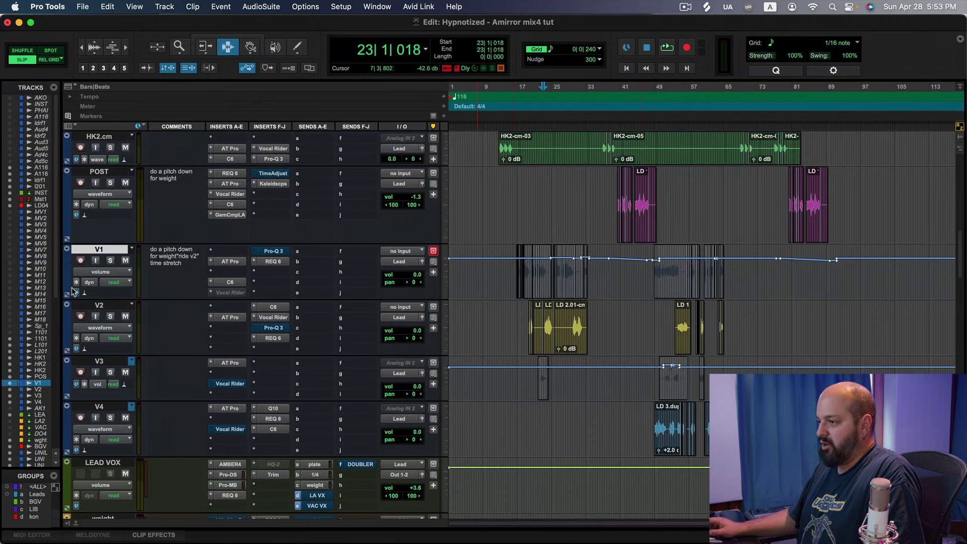
# Step: Return the V1 track to waveform view and place the cursor at 16|3|247 on the V2 track
pyautogui.click(110, 272)
pyautogui.click(106, 263)
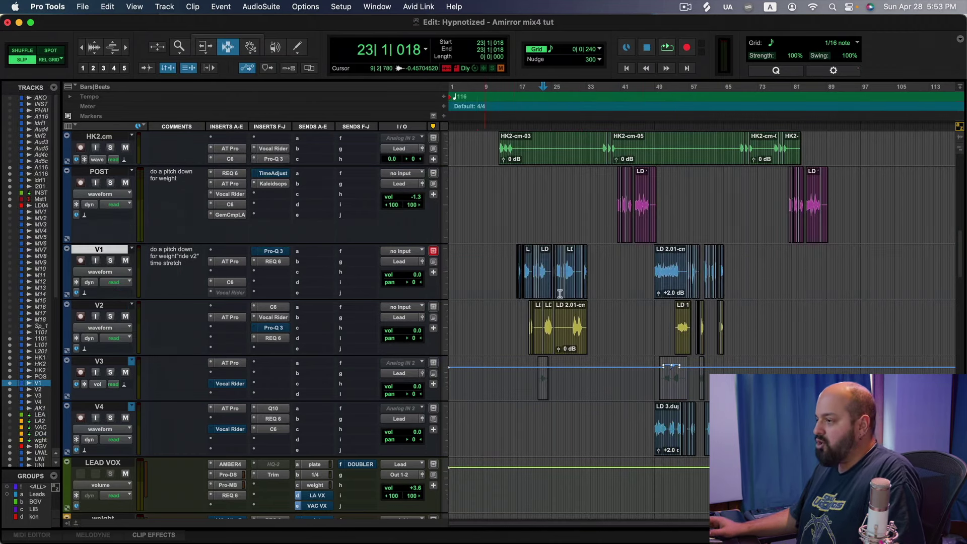
pyautogui.click(515, 326)
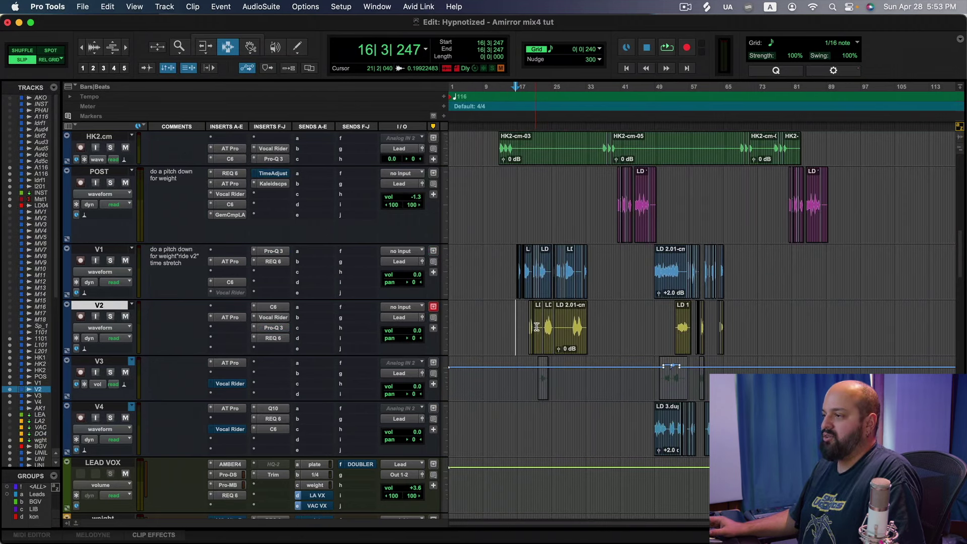
# Step: Select the first group of clips on the POST track from 39|4|617 to 49|1|133
pyautogui.moveTo(618, 202); pyautogui.dragTo(655, 207)
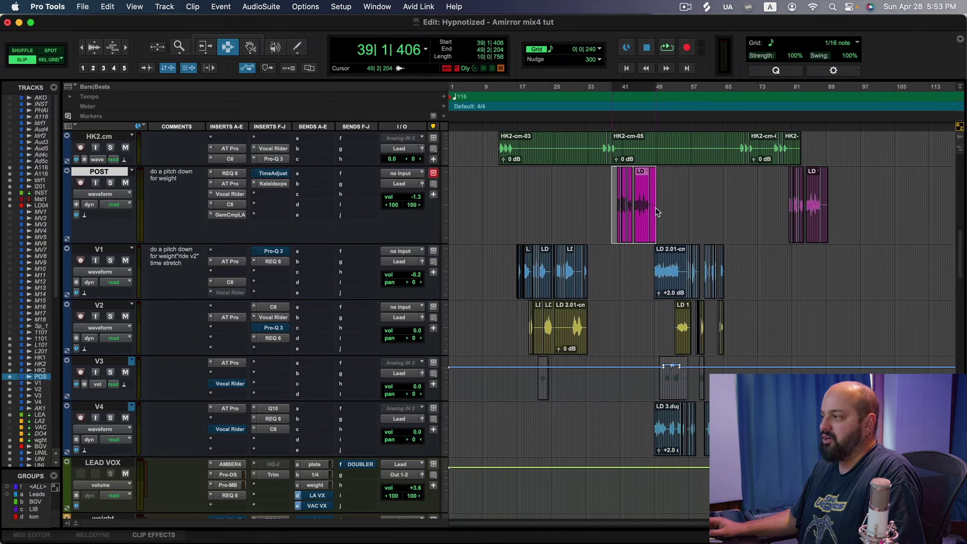
pyautogui.click(619, 214)
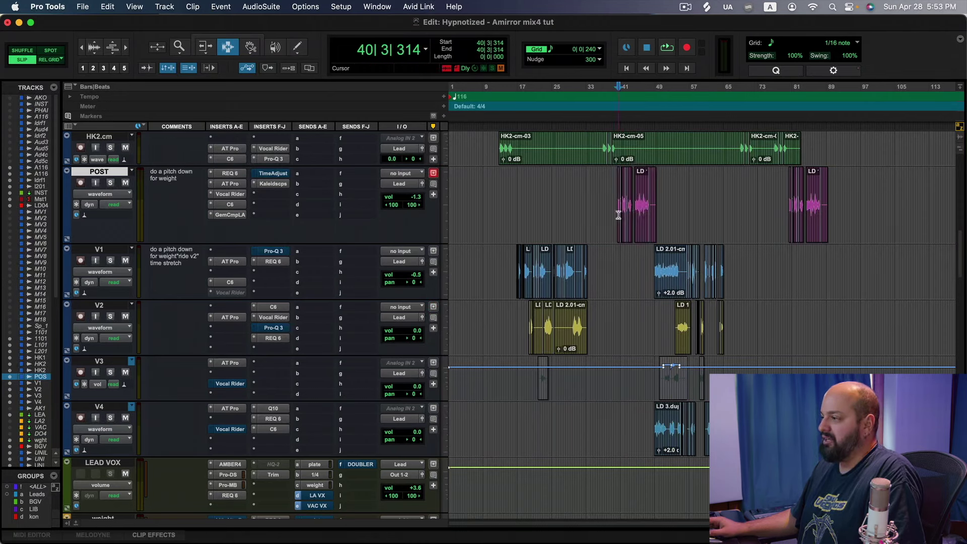
pyautogui.moveTo(616, 213); pyautogui.dragTo(655, 211)
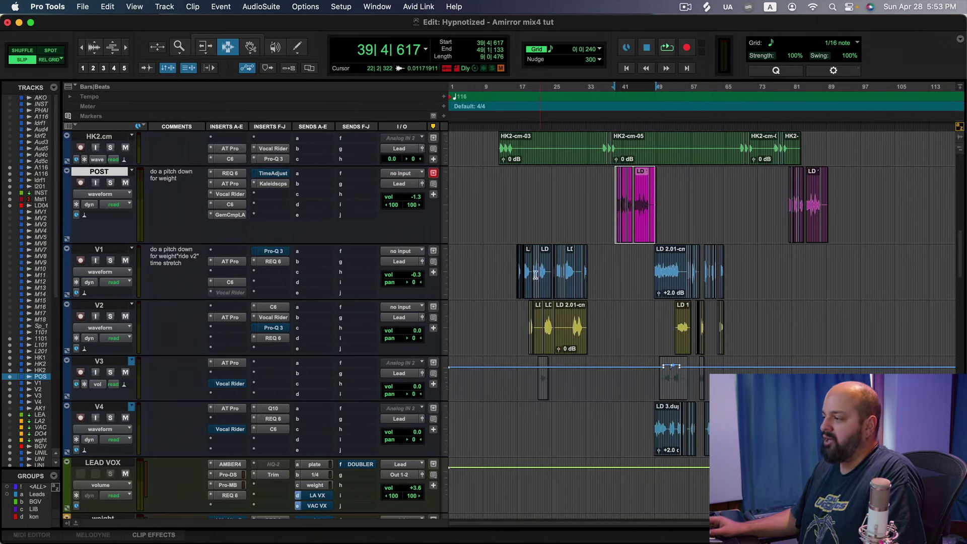
# Step: Place the cursor at 16|3|247 on V1, open its C6 plug-in and look through the Old School C4 presets
pyautogui.click(515, 274)
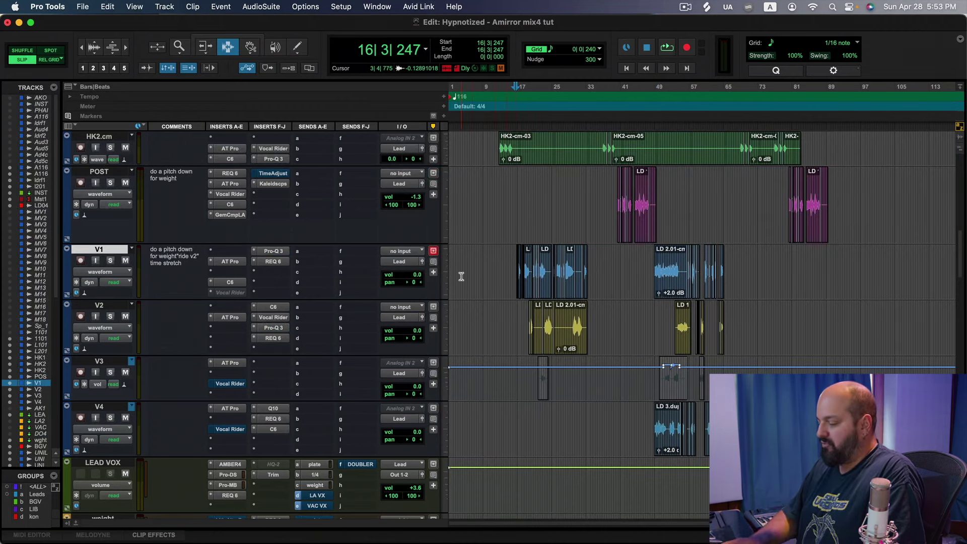
pyautogui.press('super+bracketright')
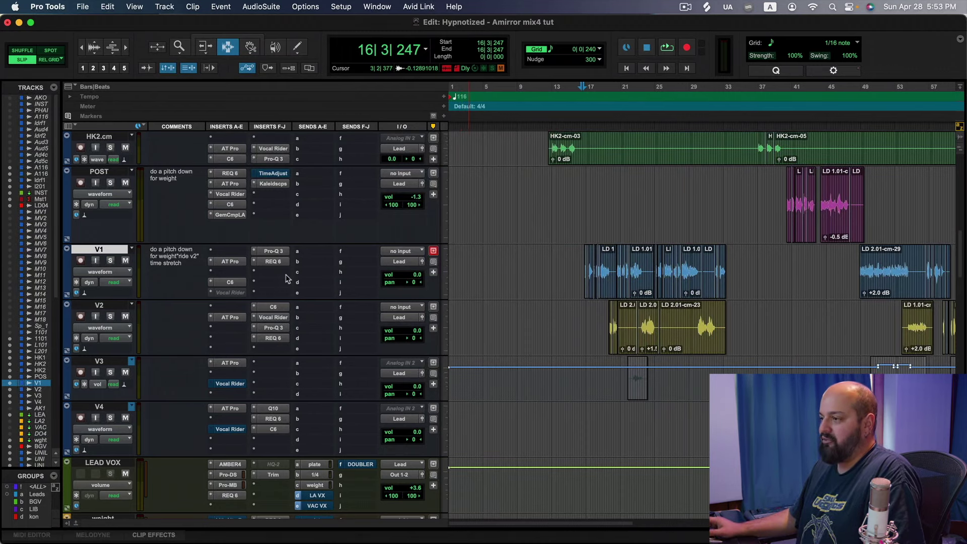
pyautogui.click(231, 282)
pyautogui.moveTo(562, 23); pyautogui.dragTo(541, 24)
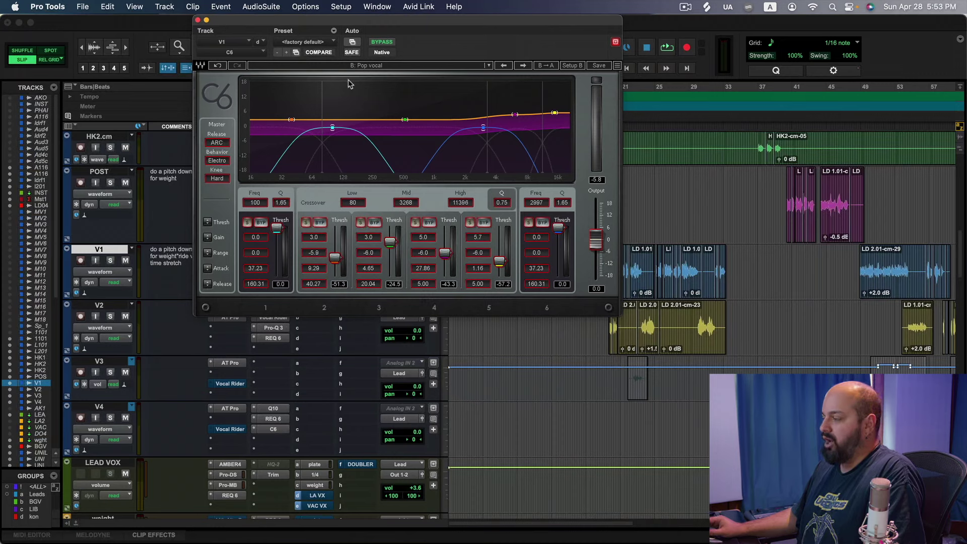
pyautogui.click(488, 66)
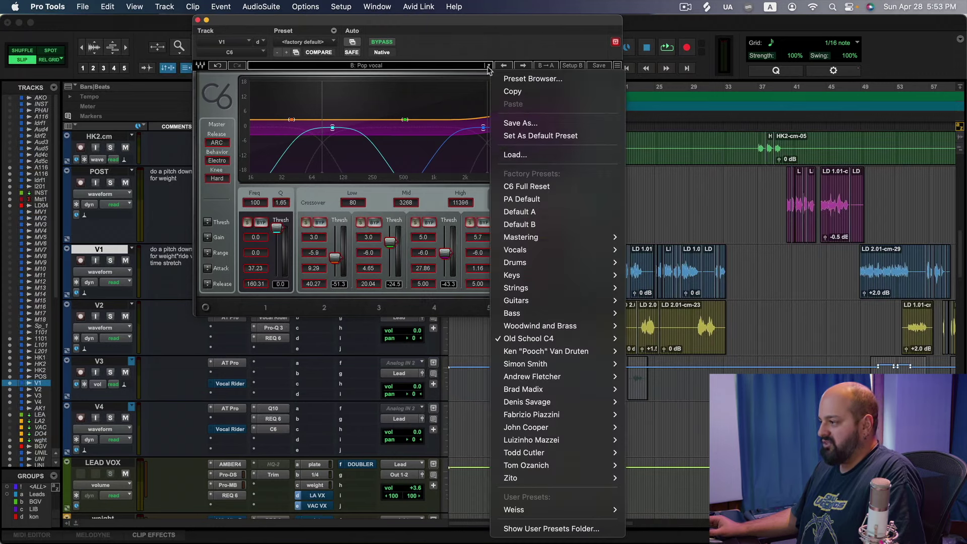
pyautogui.moveTo(610, 340)
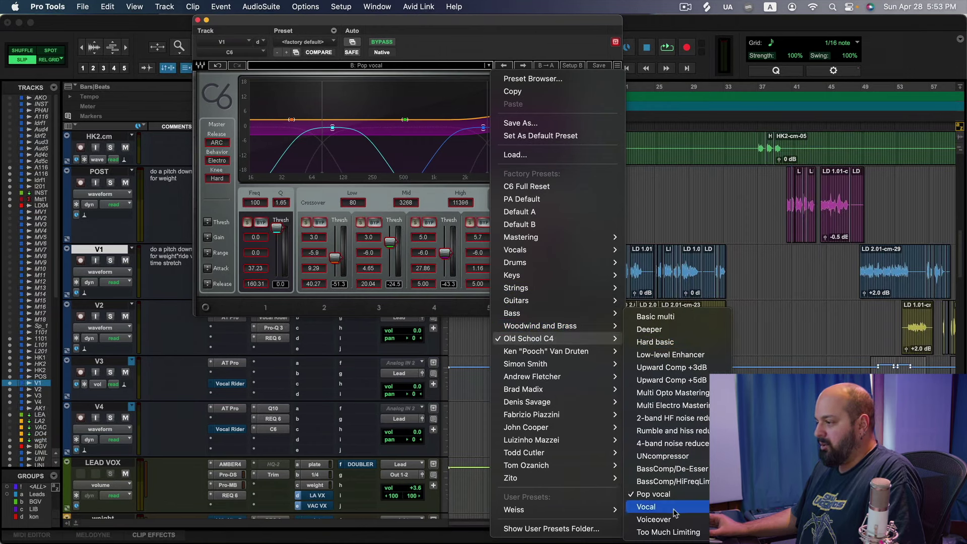
pyautogui.click(290, 388)
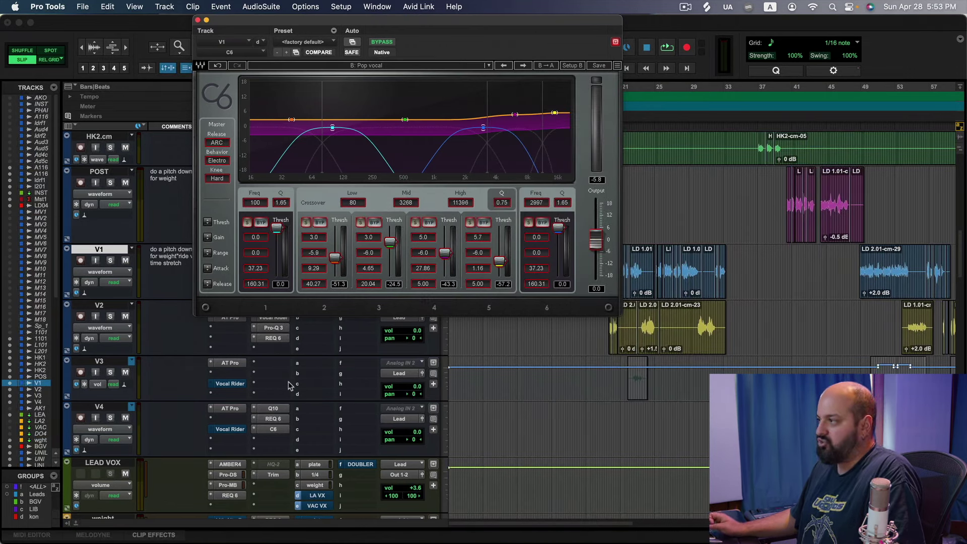
# Step: Compare Setup A and Setup B of the Pop vocal settings in V1's C6, return to Setup B and close the plug-in
pyautogui.click(573, 65)
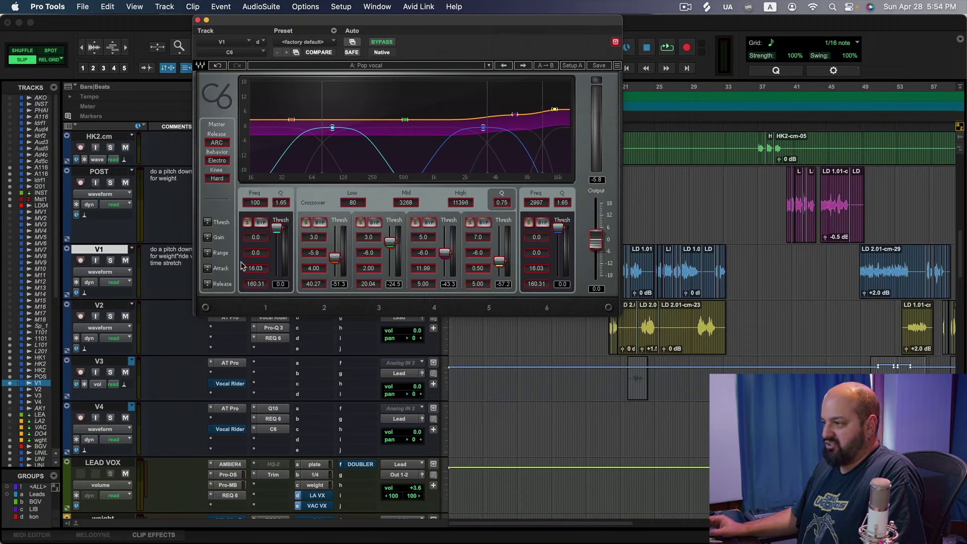
pyautogui.click(578, 68)
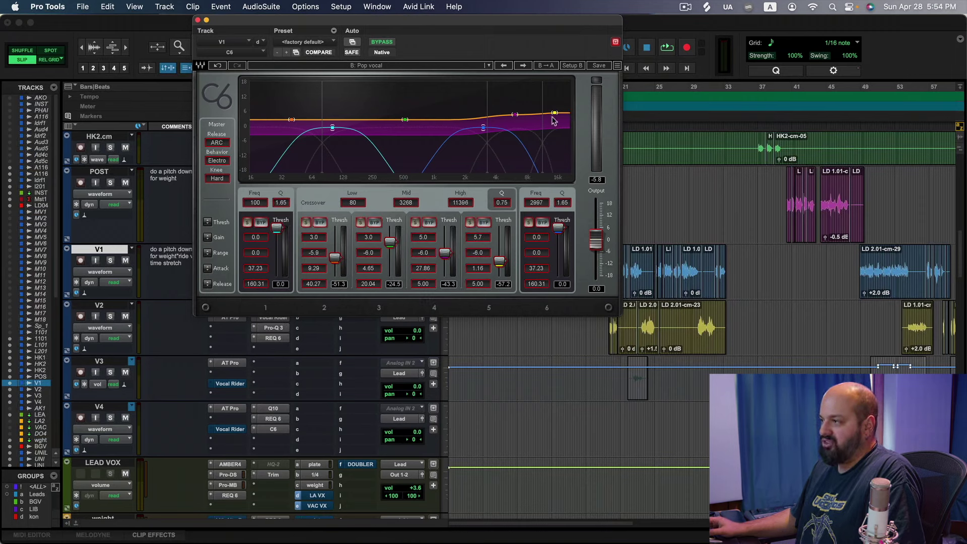
pyautogui.click(198, 20)
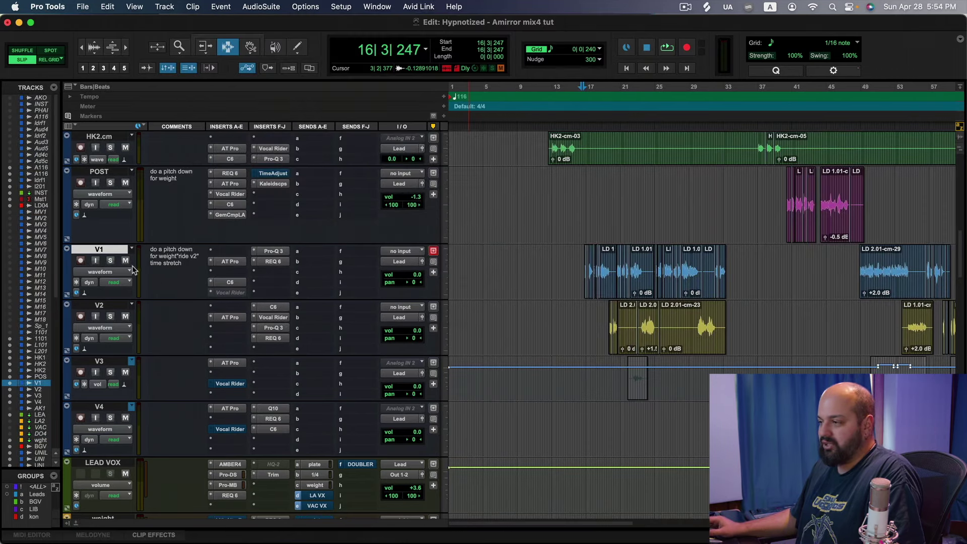
# Step: Solo the V1 track and compare its playback from 16|3|247 with the C6 insert bypassed and active
pyautogui.click(111, 260)
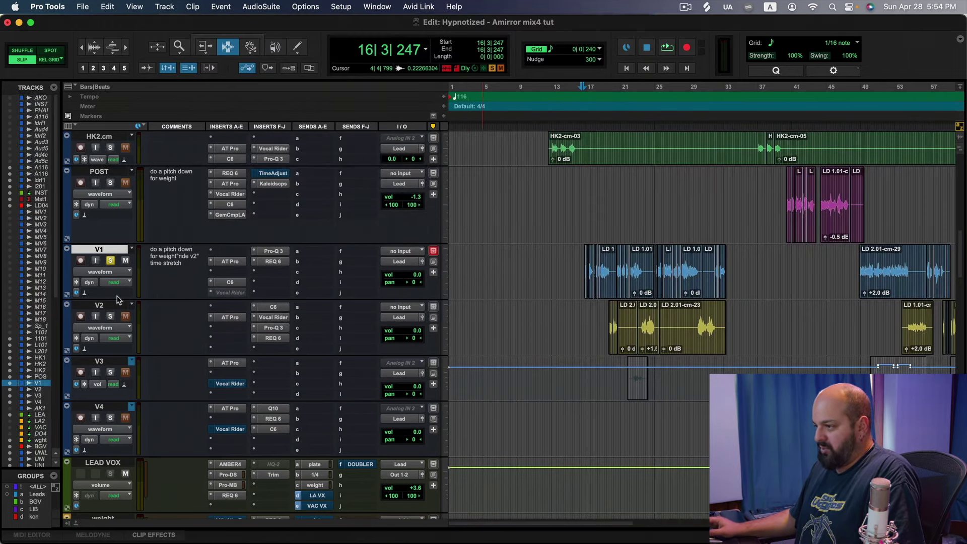
pyautogui.keyDown('super'); pyautogui.click(227, 283); pyautogui.keyUp('super')
pyautogui.press('space')
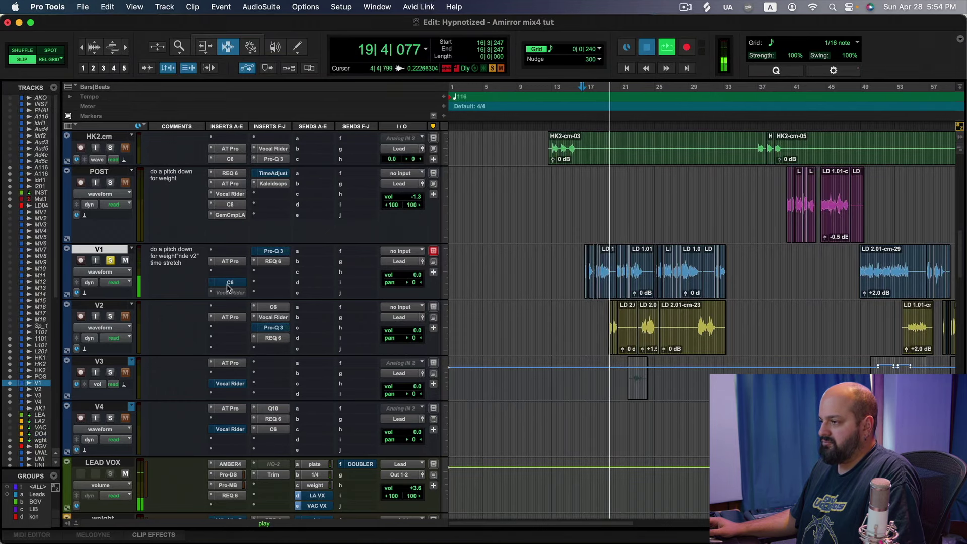
pyautogui.press('space')
pyautogui.press('space')
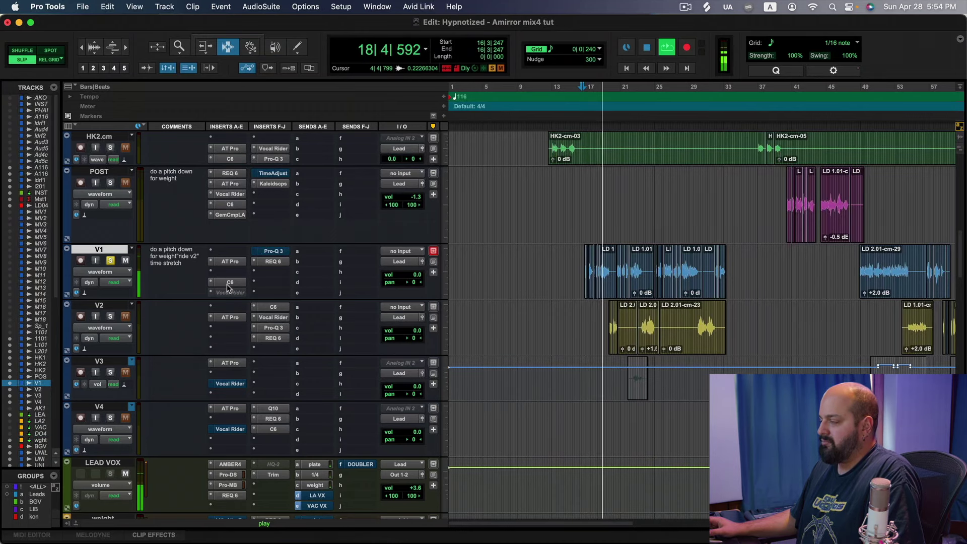
pyautogui.press('space')
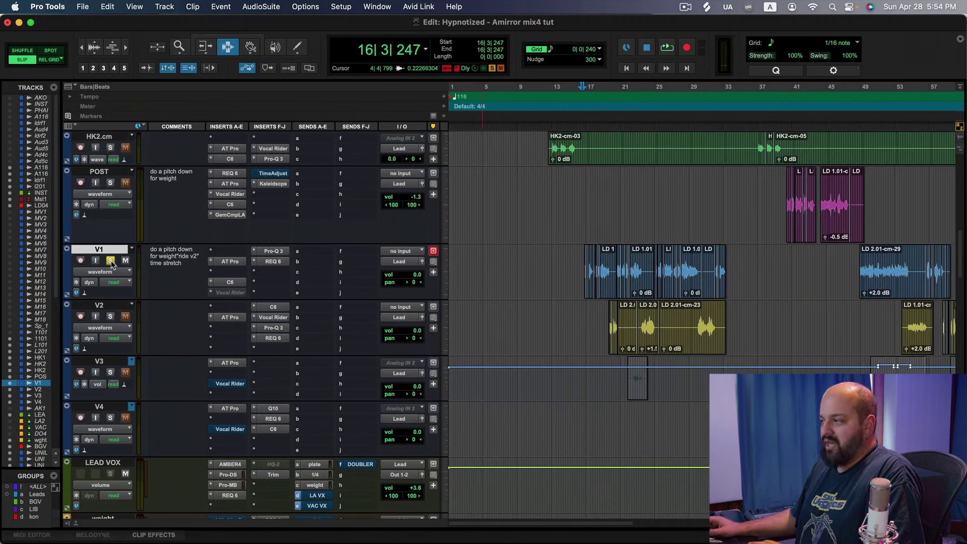
# Step: Play V1 from 20|2|531 with its C6 open, comparing bypassed and active sound, and finish by closing the plug-in and unsoloing V1
pyautogui.click(615, 275)
pyautogui.click(232, 282)
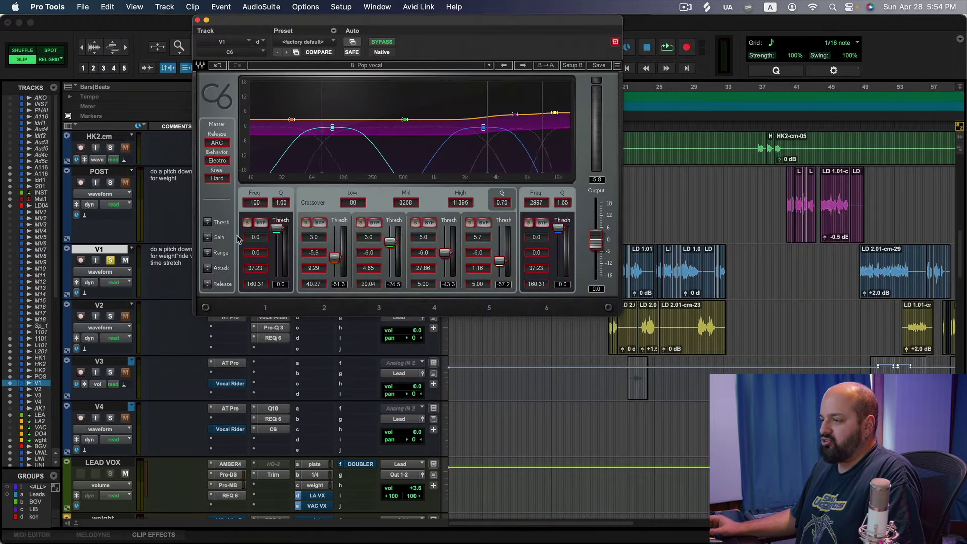
pyautogui.click(378, 42)
pyautogui.press('space')
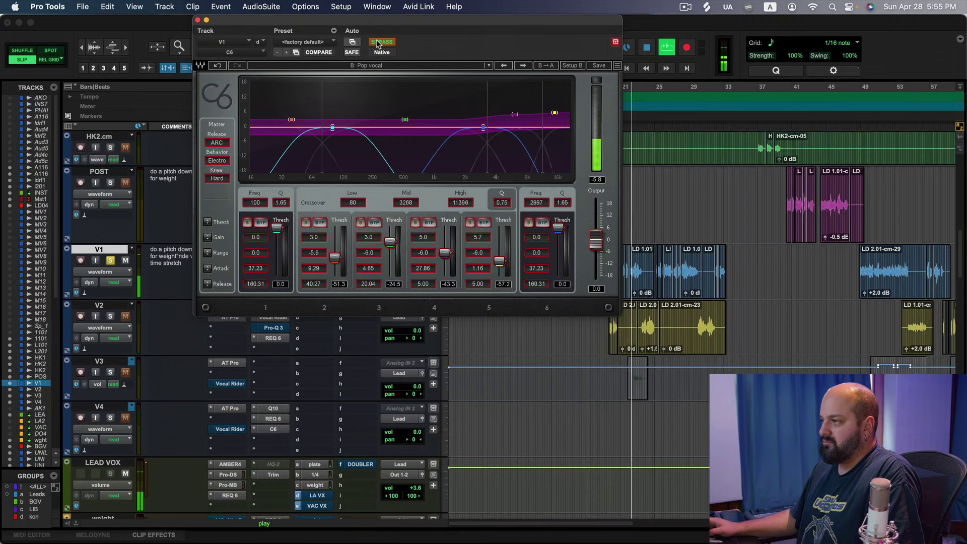
pyautogui.click(379, 42)
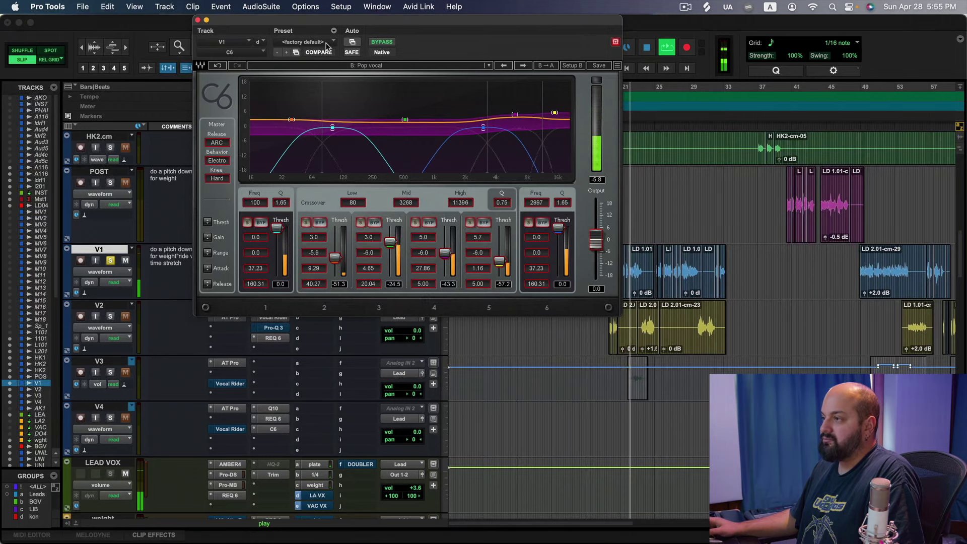
pyautogui.press('space')
pyautogui.click(198, 21)
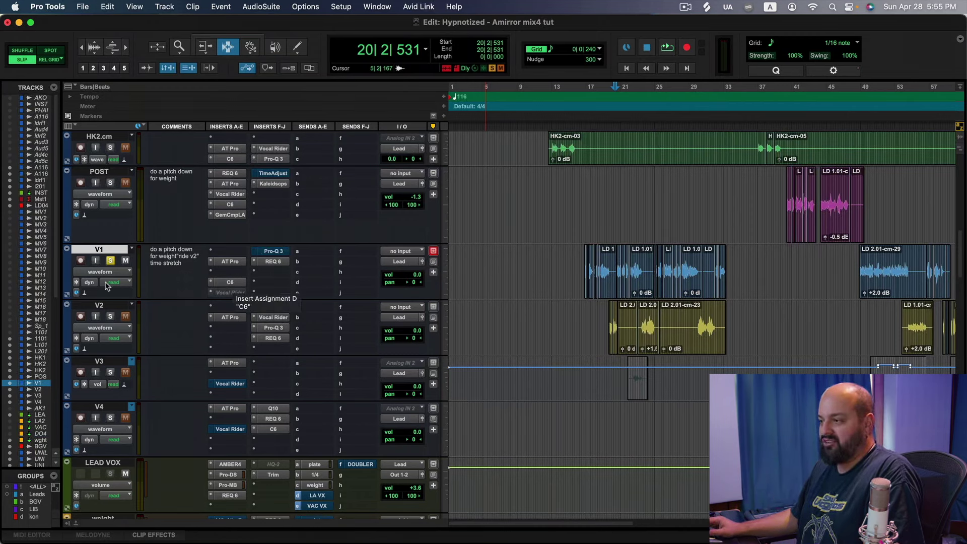
pyautogui.click(111, 260)
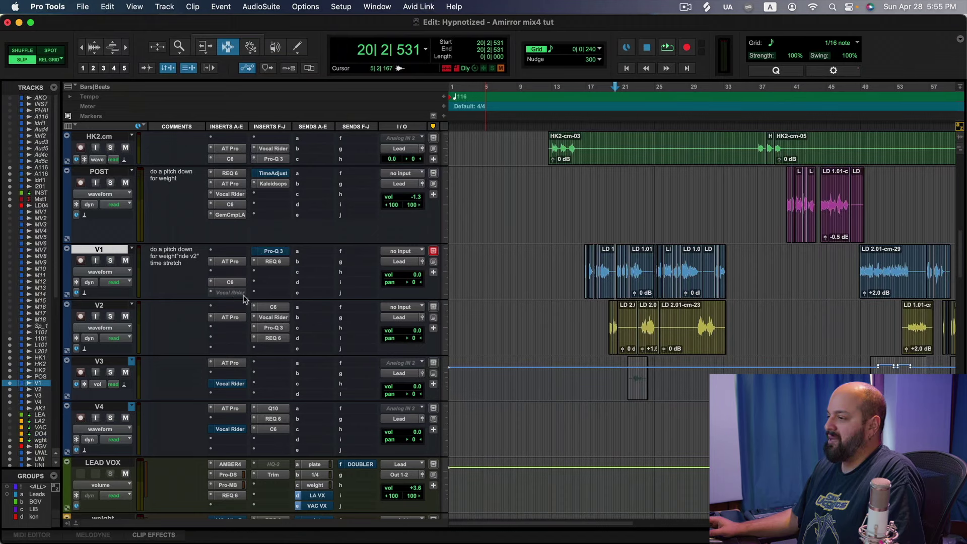
# Step: Highlight in turn the ranges 16|4|575 to 42|3|105 on V2, 40|2|501 to 49|2|719 on POST and 8|4|123 to 16|3|247 on HK1
pyautogui.scroll(-1, 234, 300)
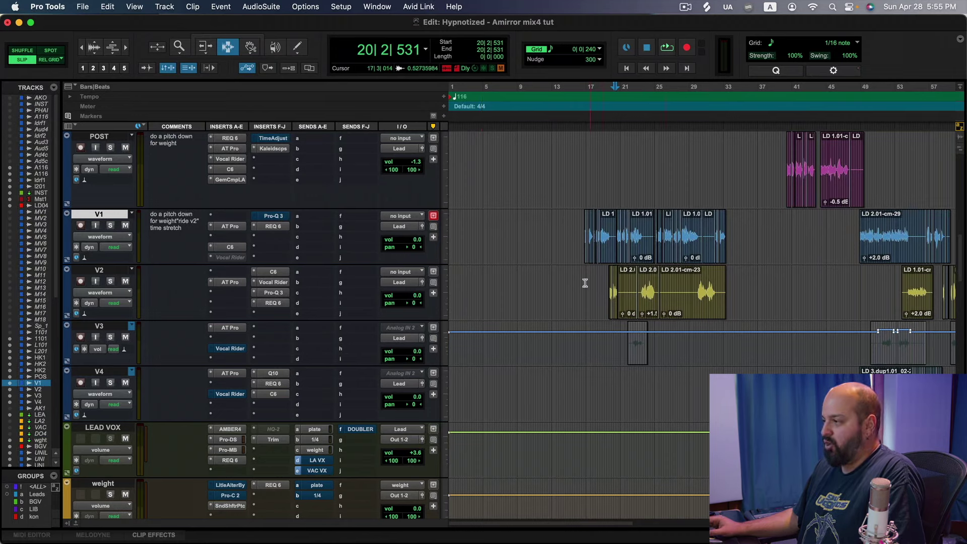
pyautogui.moveTo(586, 282); pyautogui.dragTo(803, 285)
pyautogui.scroll(3, 589, 300)
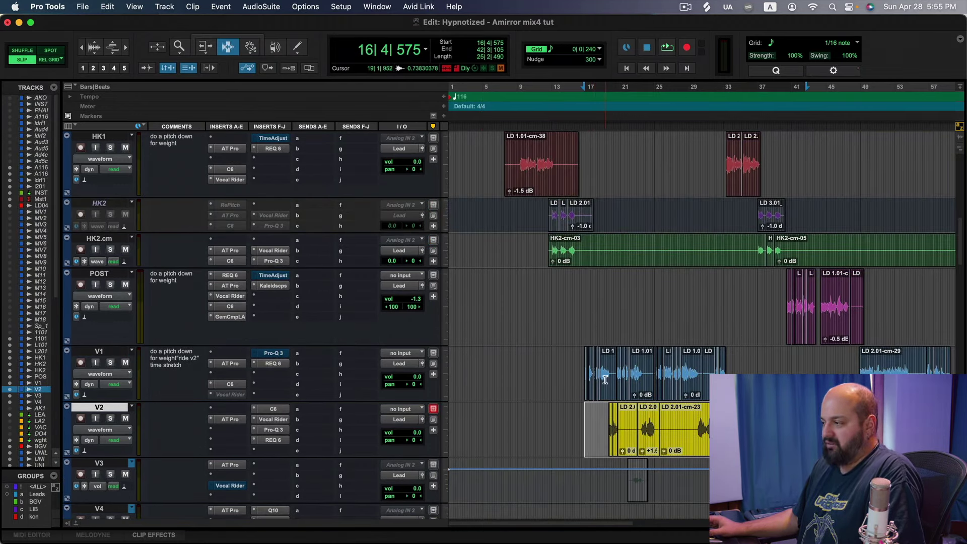
pyautogui.scroll(1, 588, 376)
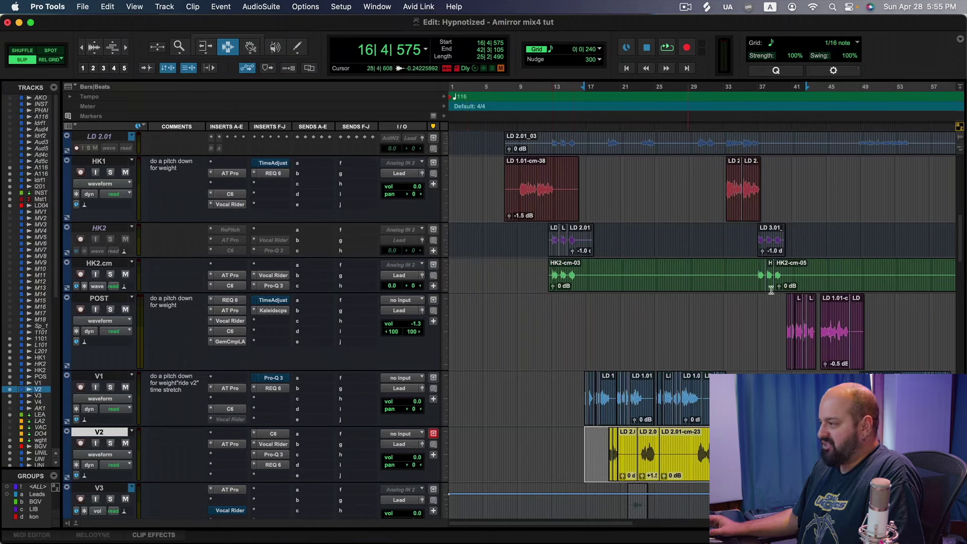
pyautogui.moveTo(788, 335); pyautogui.dragTo(866, 335)
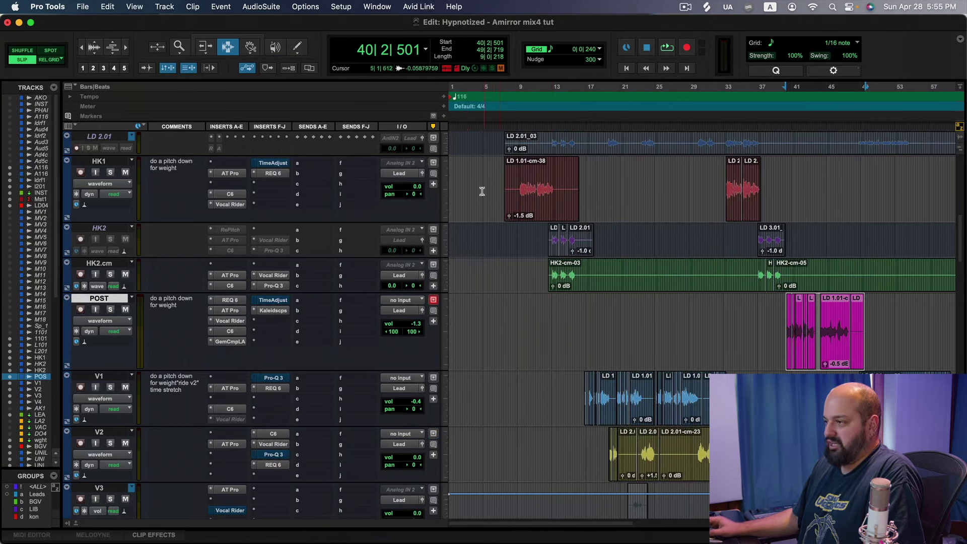
pyautogui.moveTo(514, 186); pyautogui.dragTo(586, 191)
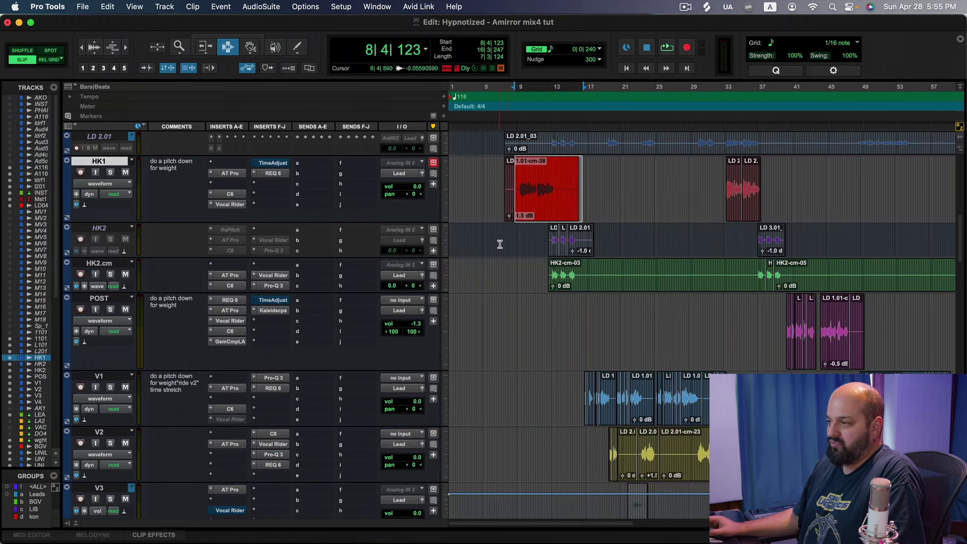
# Step: Open the POST track's Gem Comp LA compressor and listen to the track from 40|1|946, closing the plug-in during playback
pyautogui.scroll(-5, 579, 285)
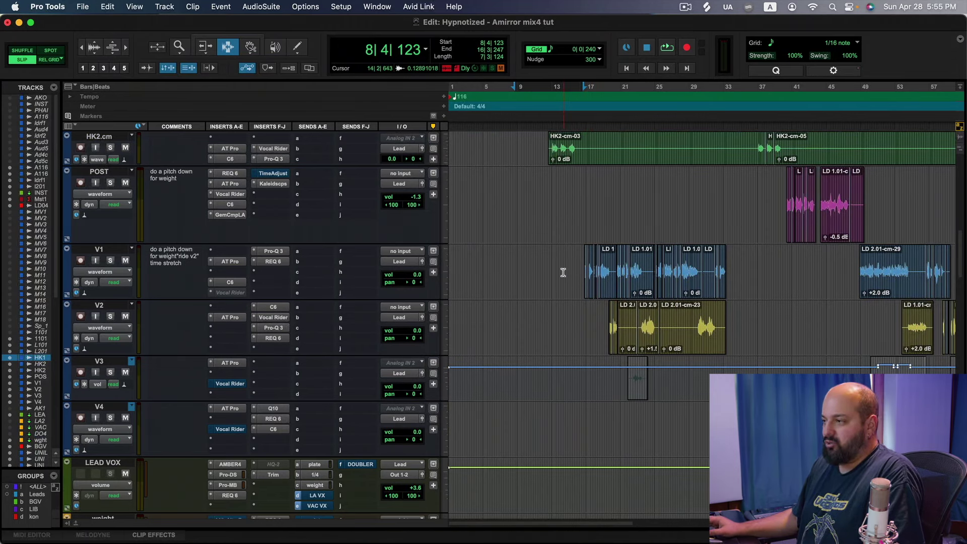
pyautogui.scroll(2, 564, 273)
pyautogui.scroll(4, 561, 272)
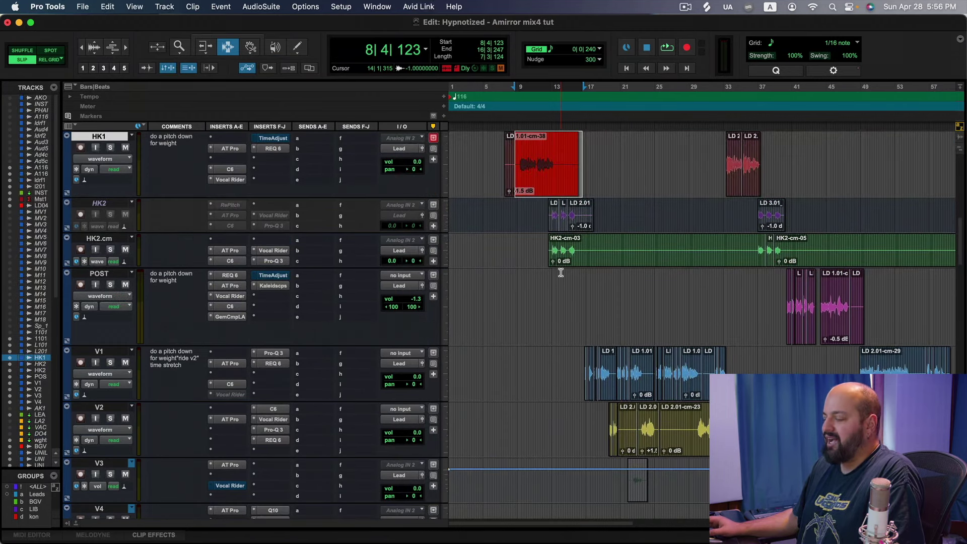
pyautogui.moveTo(790, 302); pyautogui.dragTo(857, 303)
pyautogui.click(228, 320)
pyautogui.click(781, 312)
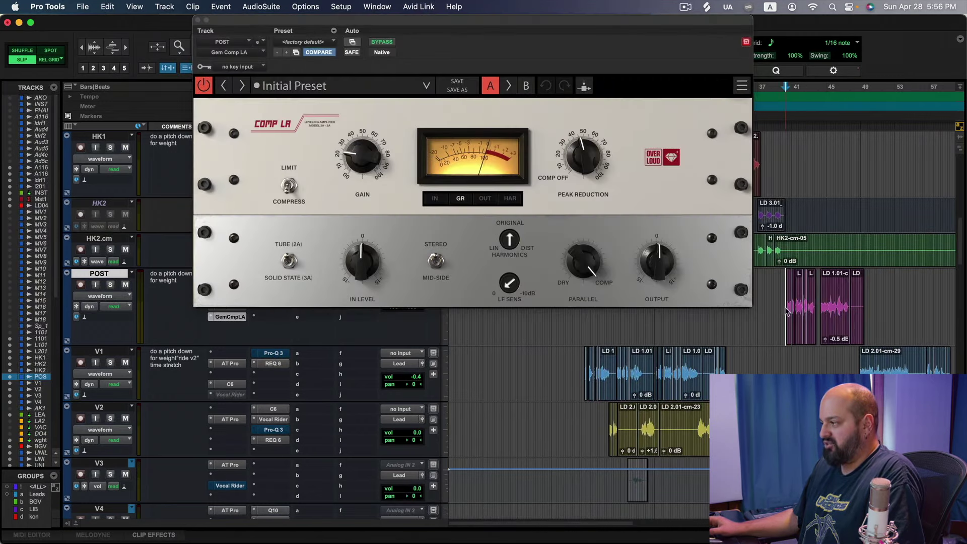
pyautogui.press('space')
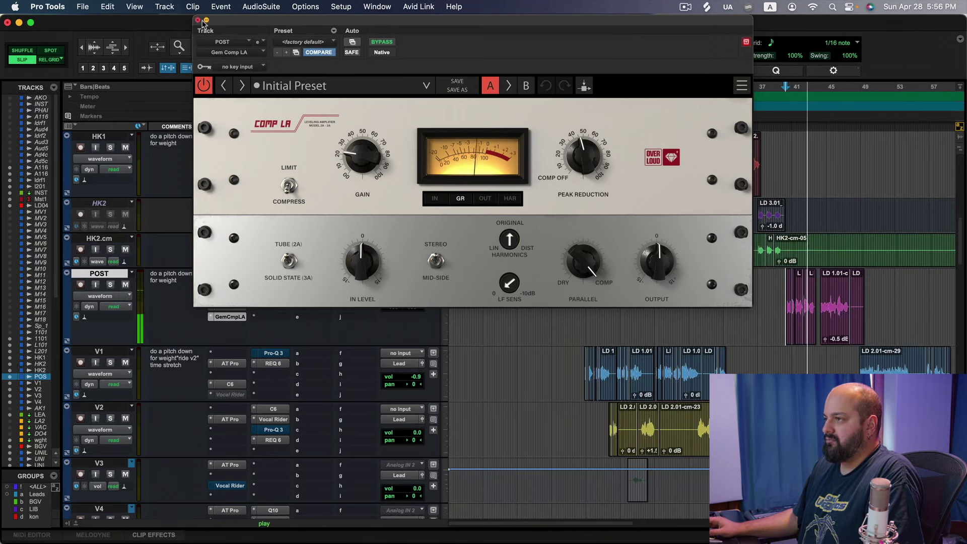
pyautogui.press('super+w')
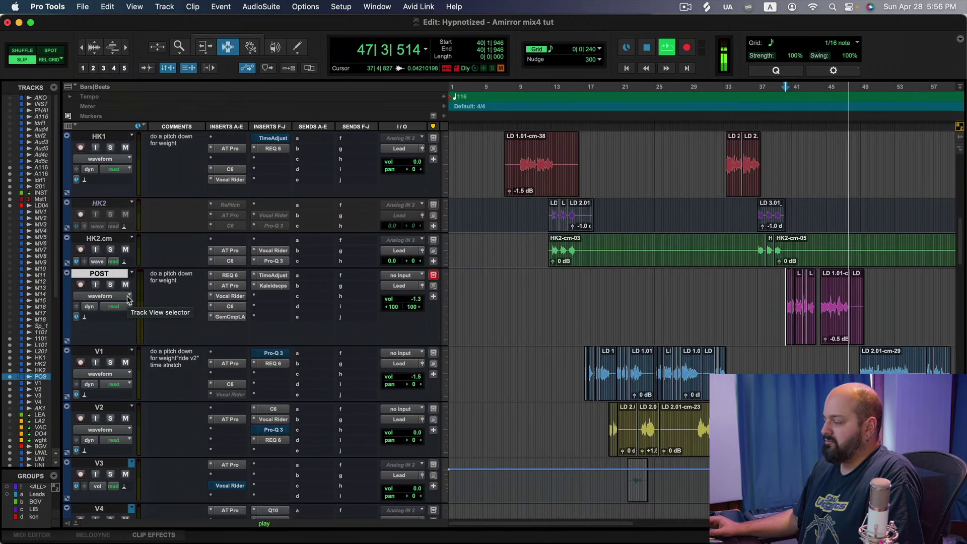
pyautogui.press('space')
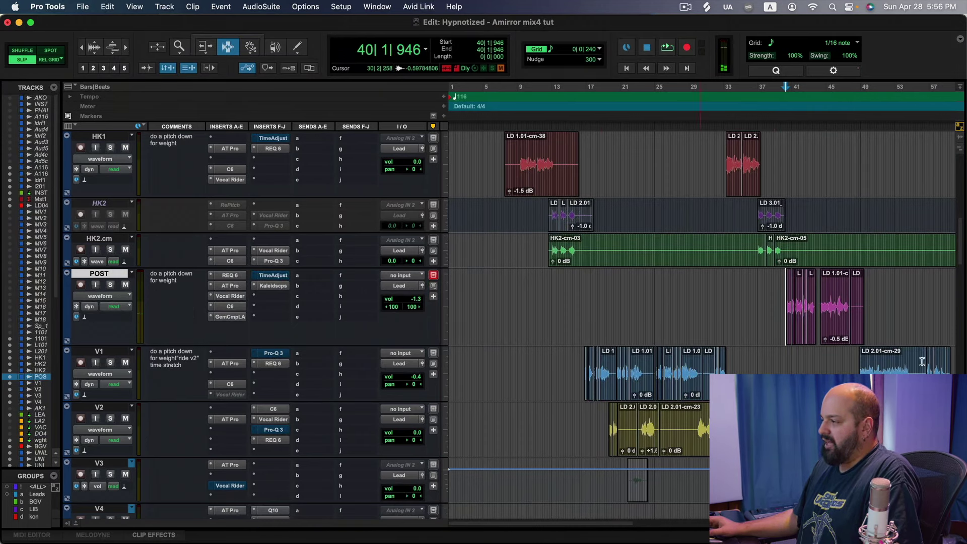
# Step: Solo POST at 40|1|946 and compare its Kaleidoscopes effect bypassed and active, finishing with the plug-in closed and POST unsoloed
pyautogui.click(816, 326)
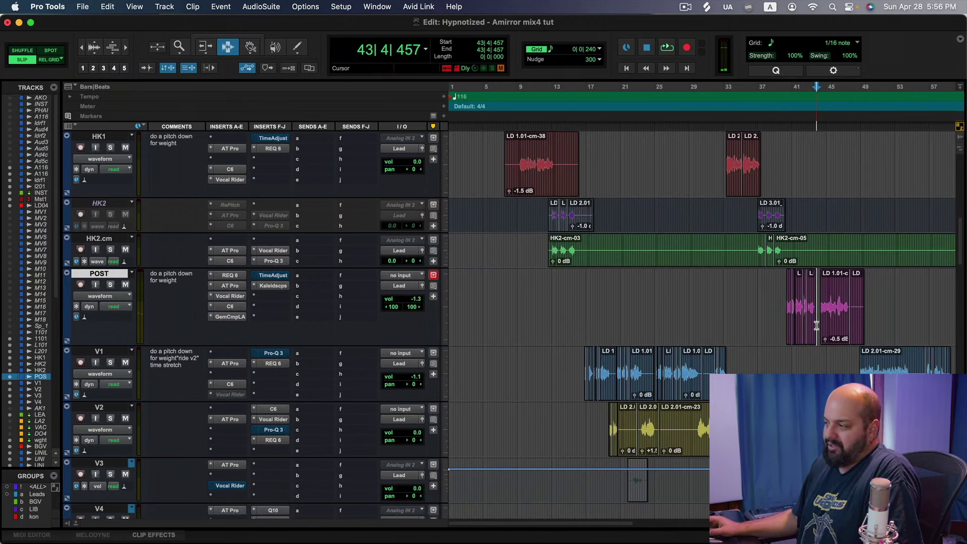
pyautogui.click(786, 318)
pyautogui.click(110, 285)
pyautogui.click(273, 285)
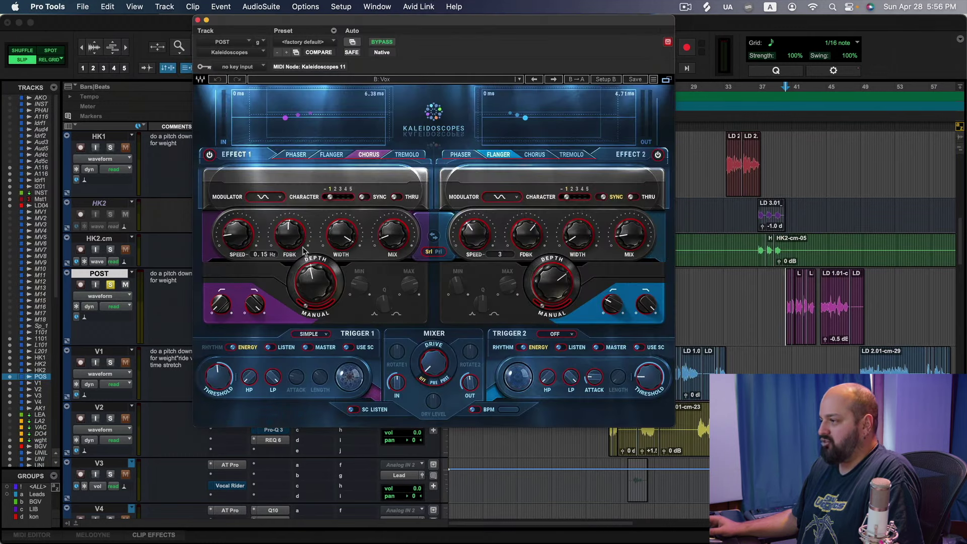
pyautogui.click(382, 43)
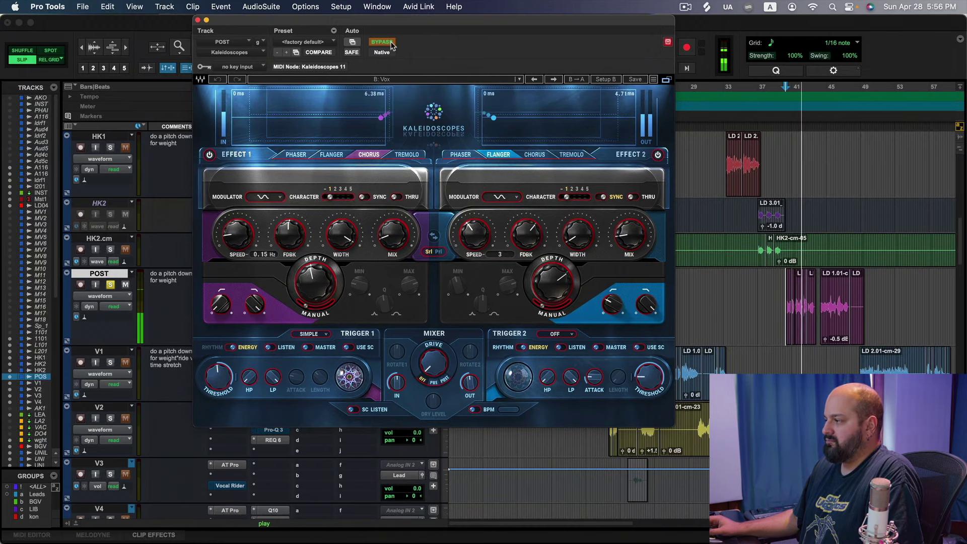
pyautogui.click(382, 43)
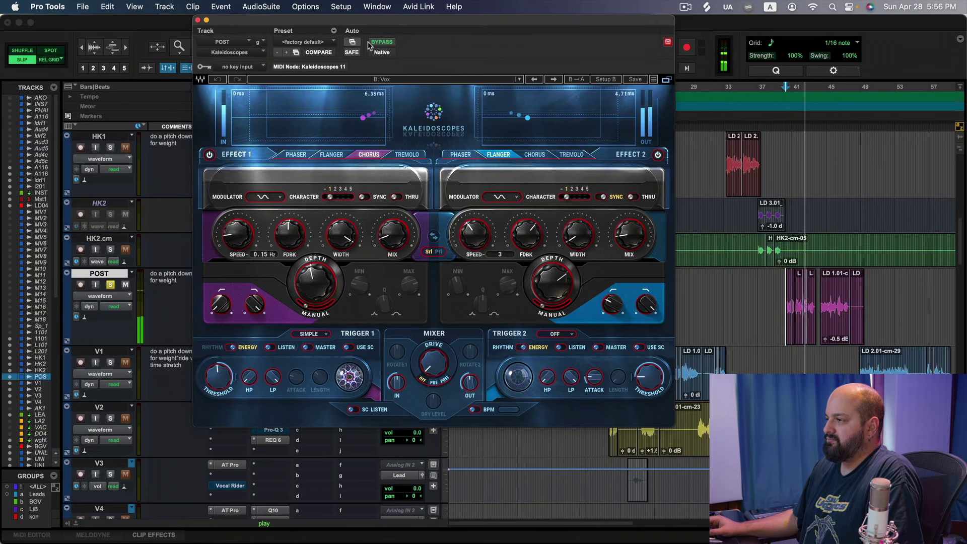
pyautogui.click(198, 21)
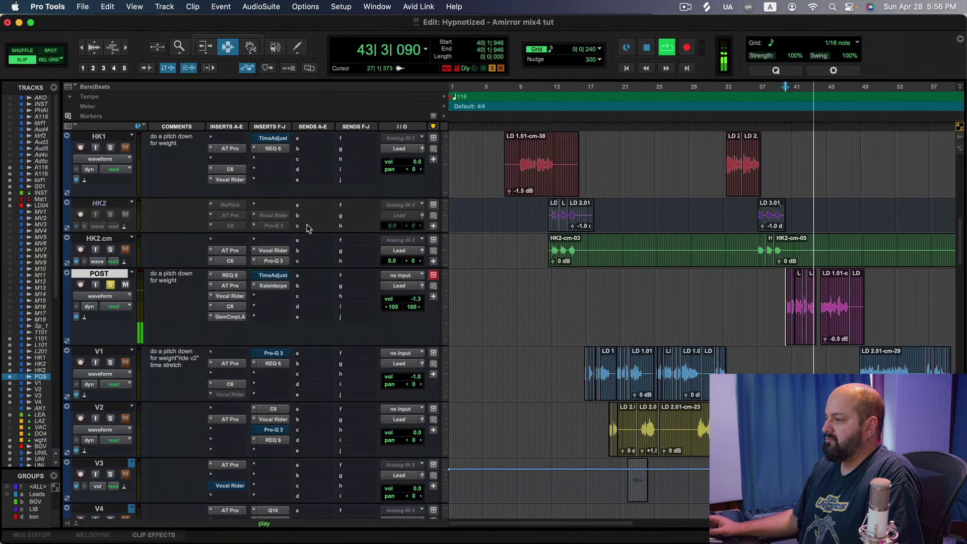
pyautogui.click(111, 285)
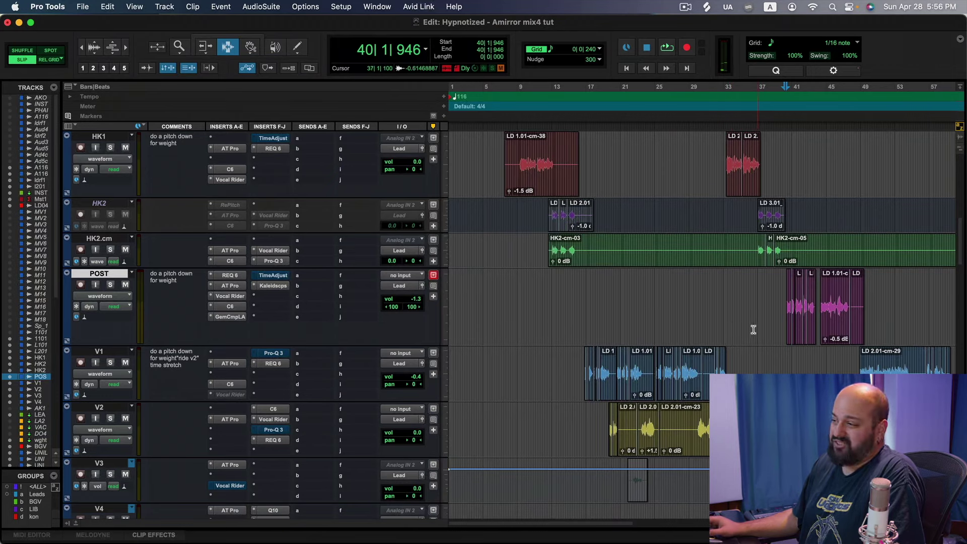
# Step: Show more of the timeline, place the cursor at 19|1|952 on the V4 track and open its REQ 6 equalizer
pyautogui.scroll(-5, 736, 323)
pyautogui.scroll(3, 677, 368)
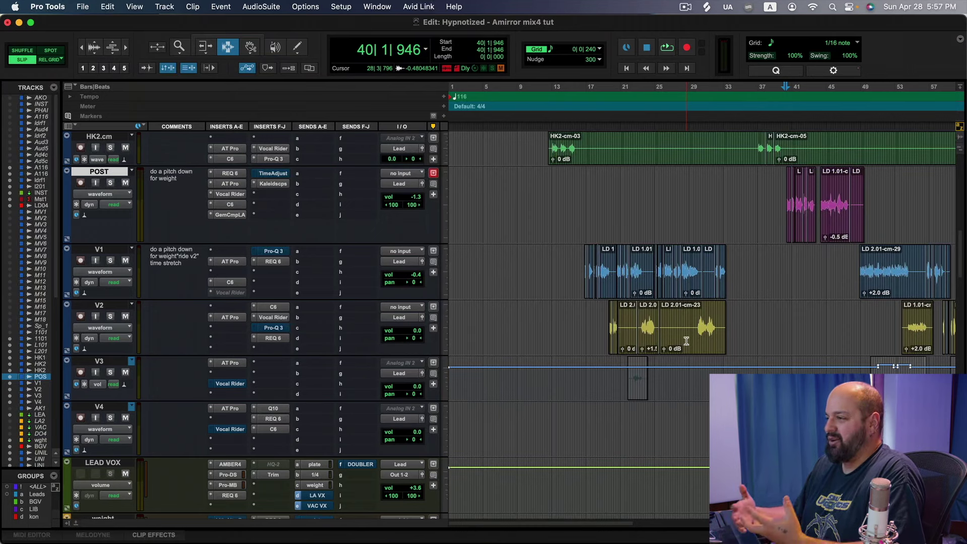
pyautogui.press('super+bracketleft')
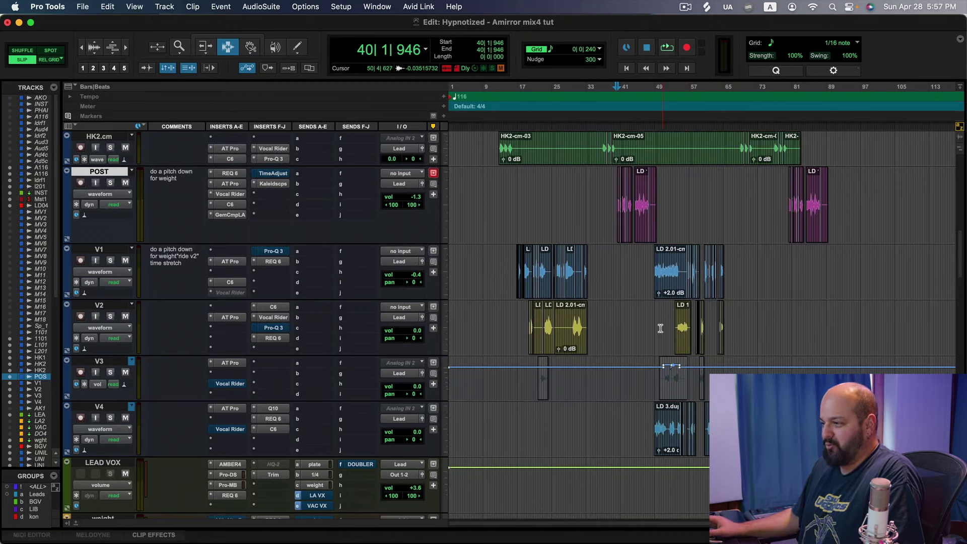
pyautogui.scroll(-5, 660, 328)
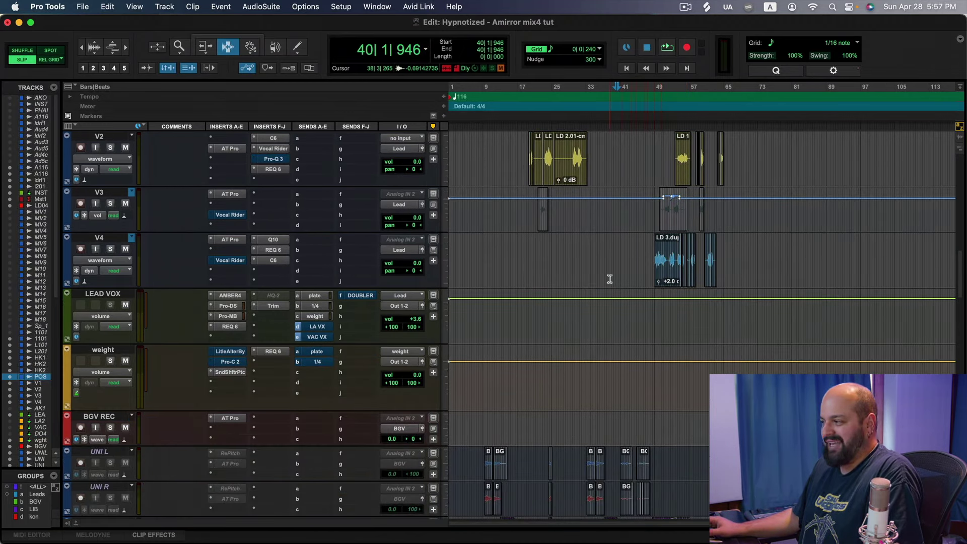
pyautogui.click(527, 252)
pyautogui.scroll(-3, 530, 262)
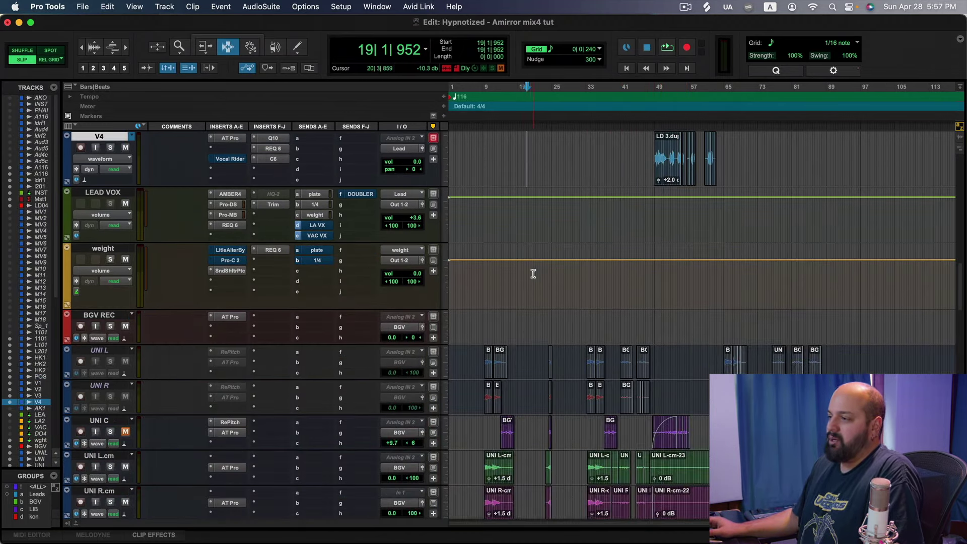
pyautogui.scroll(3, 527, 222)
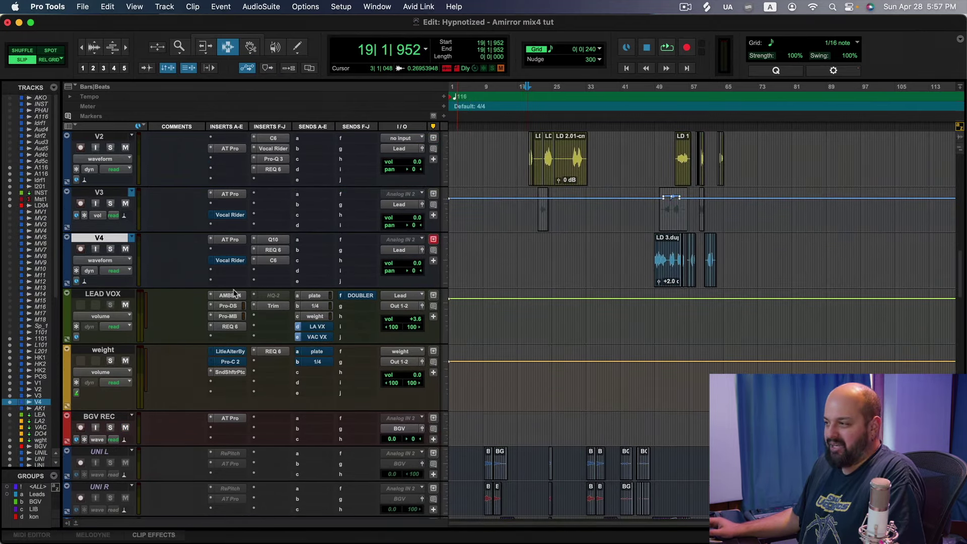
pyautogui.click(274, 250)
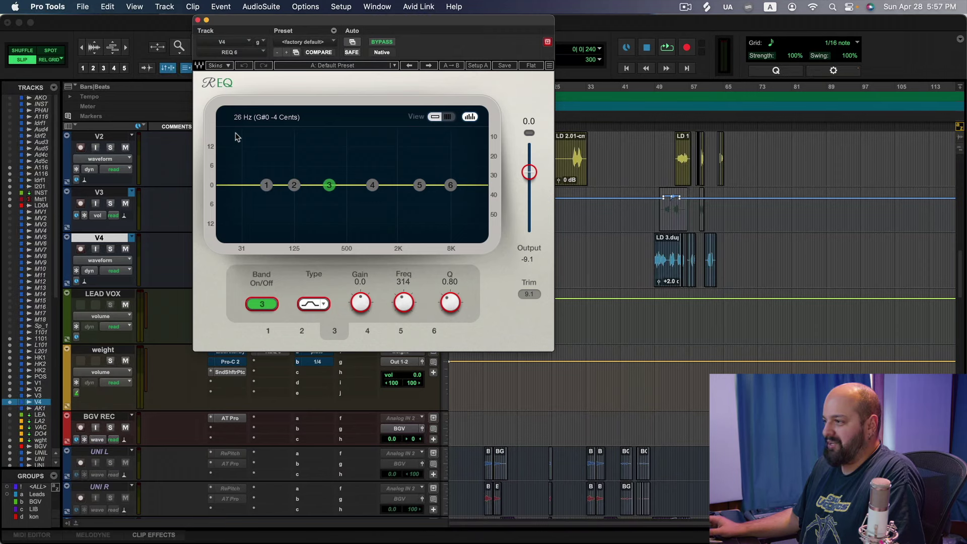
# Step: Close the V4 equalizer and inspect the REQ 6 settings on the V1 track, closing that plug-in too
pyautogui.click(199, 20)
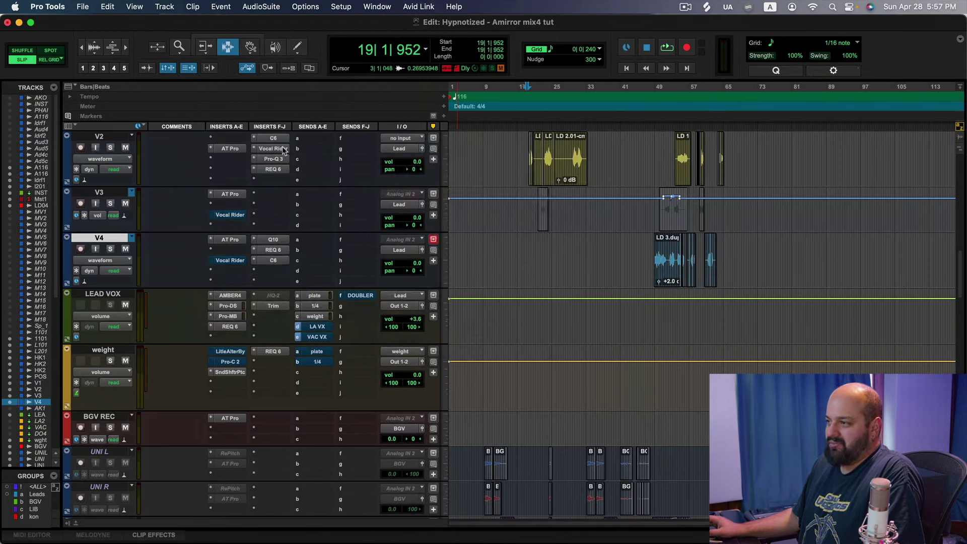
pyautogui.scroll(5, 287, 204)
pyautogui.click(273, 227)
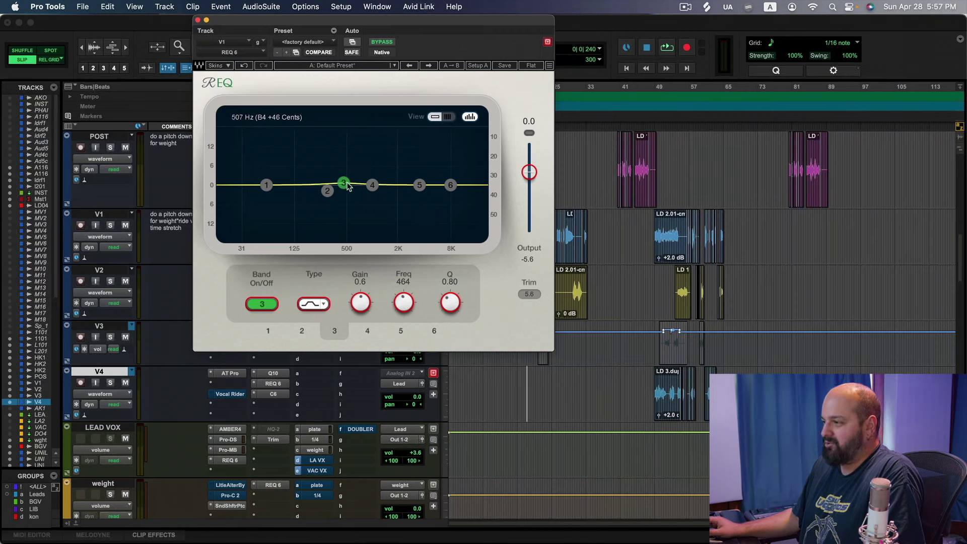
pyautogui.click(198, 20)
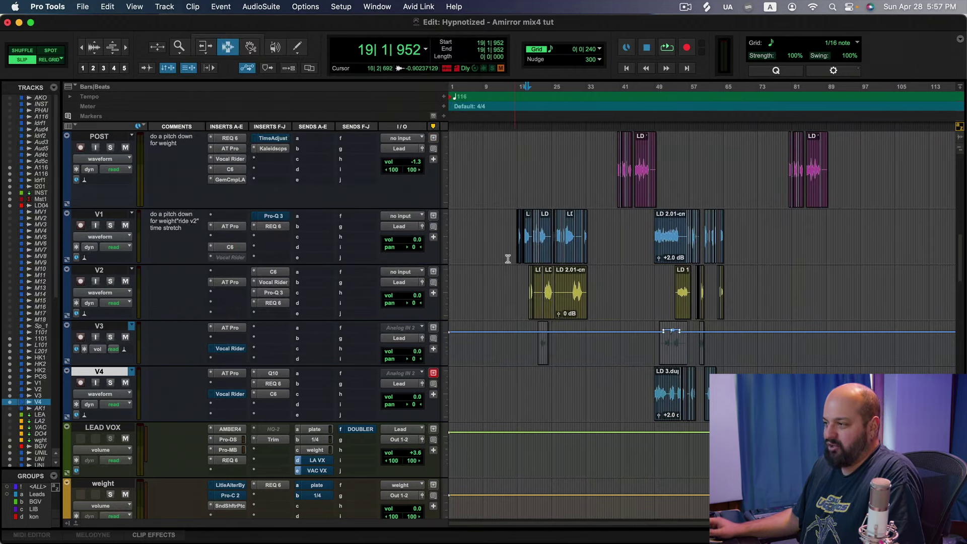
# Step: Highlight the V1 and V2 clips from 14|2|128 to 35|4|521, then clear the selection with the cursor at 18|1|155 on V2
pyautogui.scroll(-3, 504, 254)
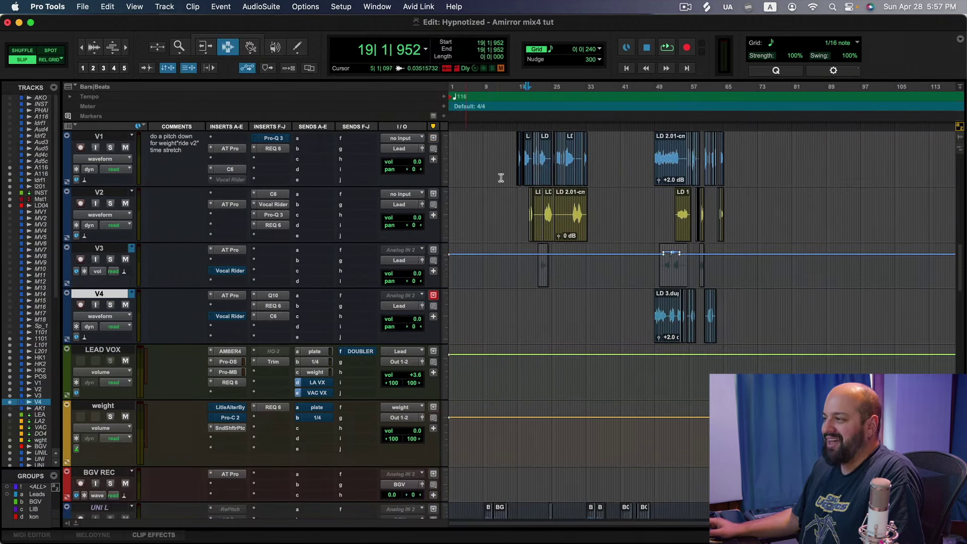
pyautogui.scroll(4, 589, 222)
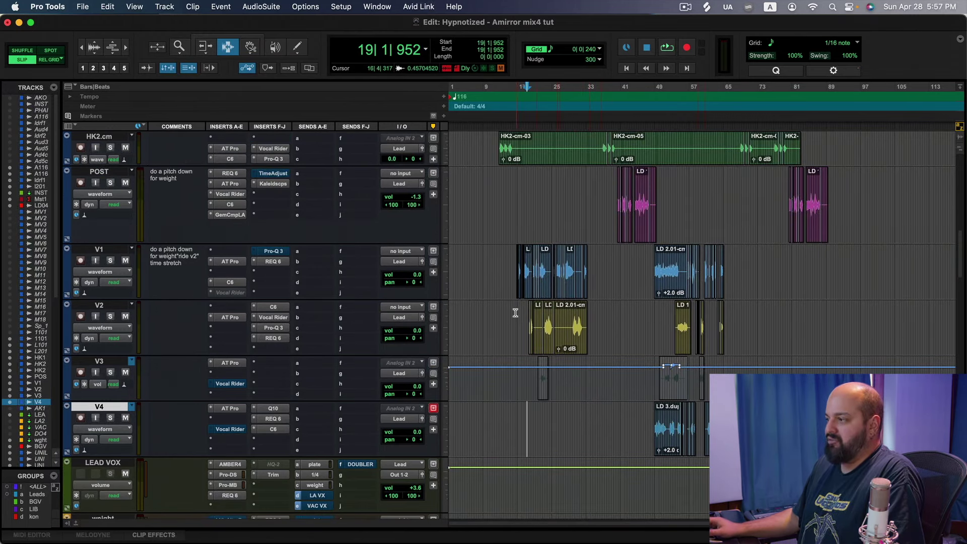
pyautogui.moveTo(506, 258); pyautogui.dragTo(599, 328)
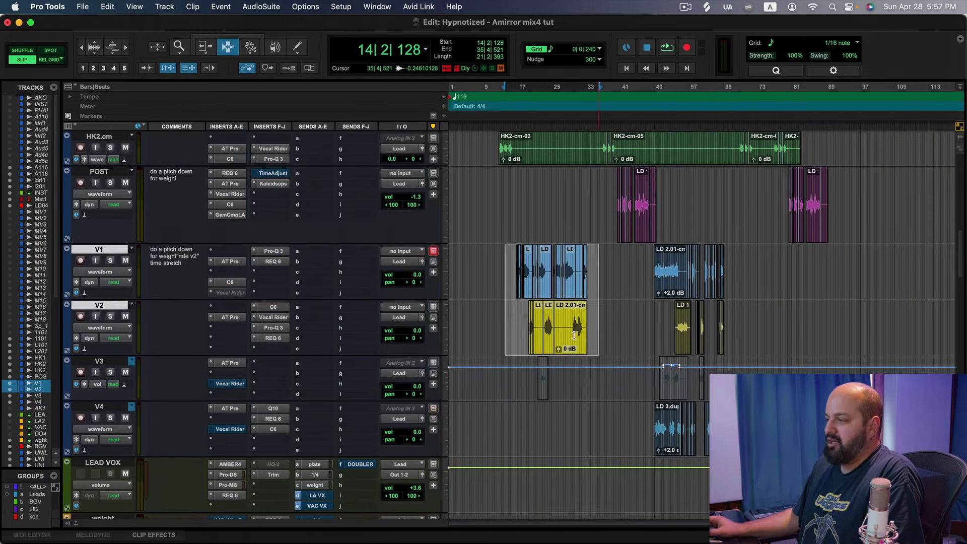
pyautogui.click(522, 324)
pyautogui.scroll(-5, 522, 332)
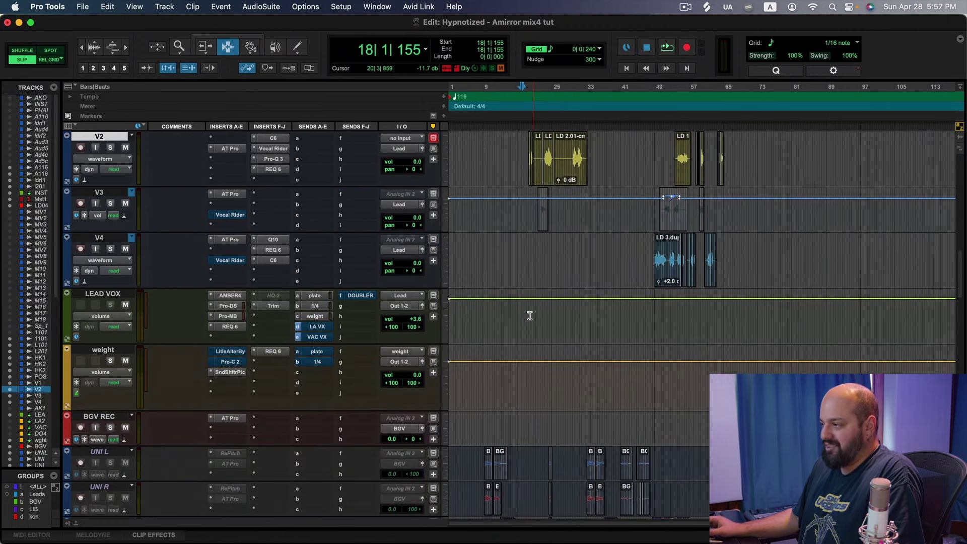
# Step: Place the cursor at 19|4|648 on LEAD VOX and examine its AMBER4 equalizer settings, closing the plug-in when done
pyautogui.click(529, 317)
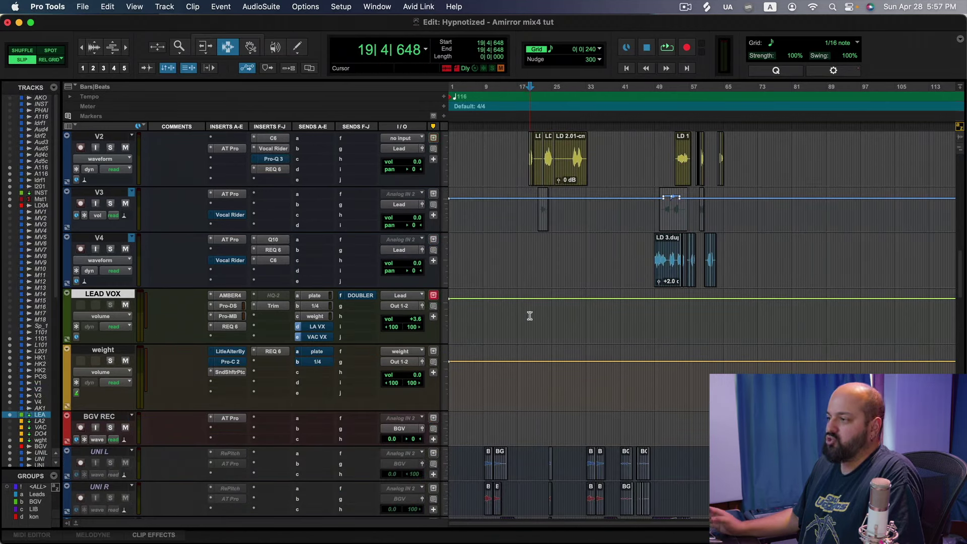
pyautogui.click(230, 296)
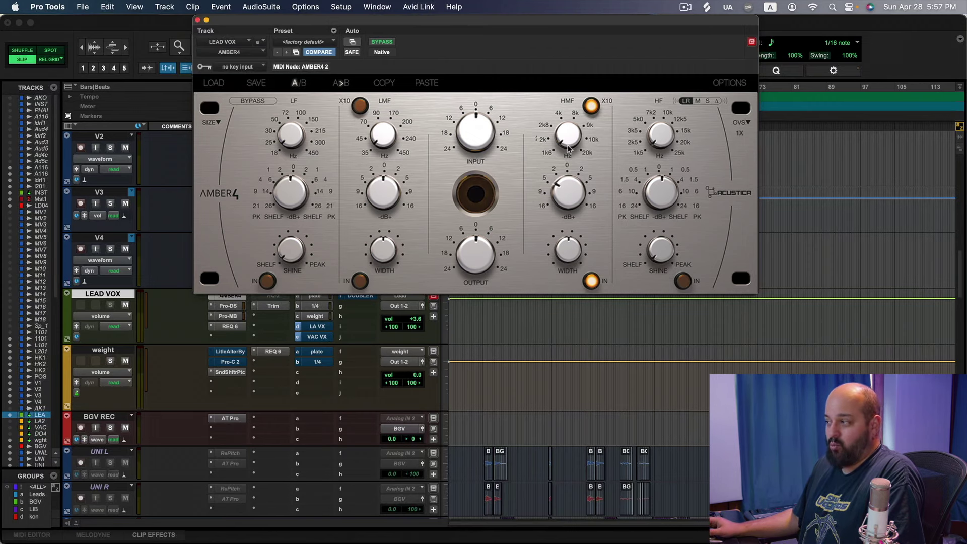
pyautogui.click(198, 19)
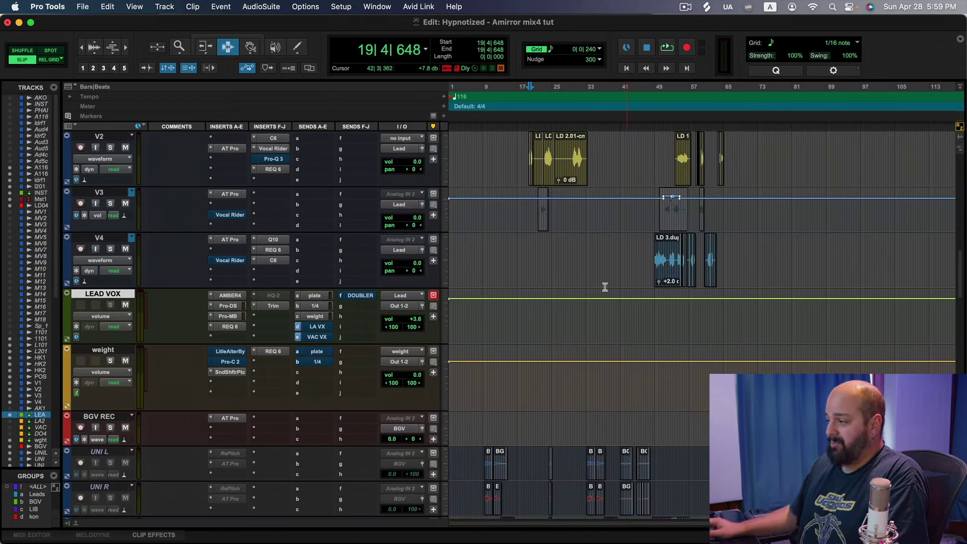
pyautogui.click(226, 295)
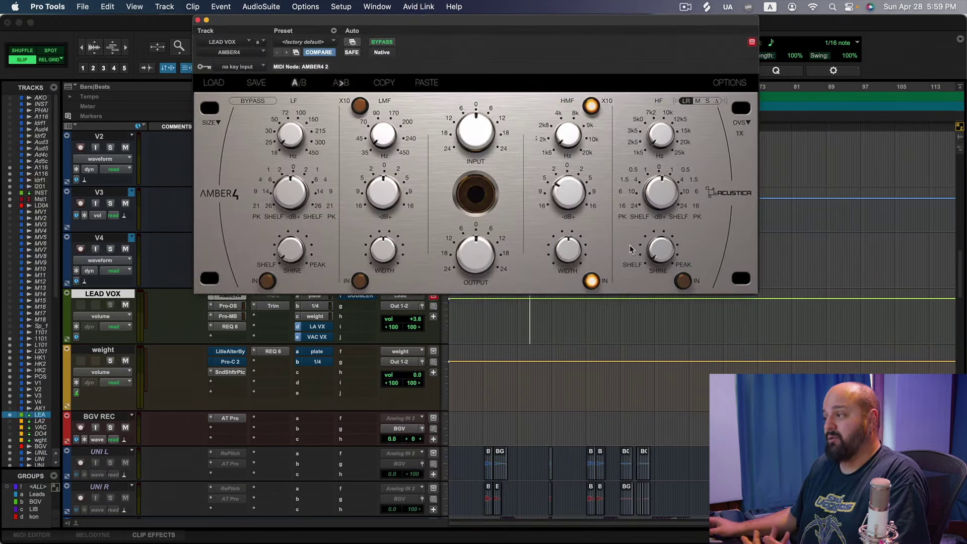
pyautogui.click(198, 20)
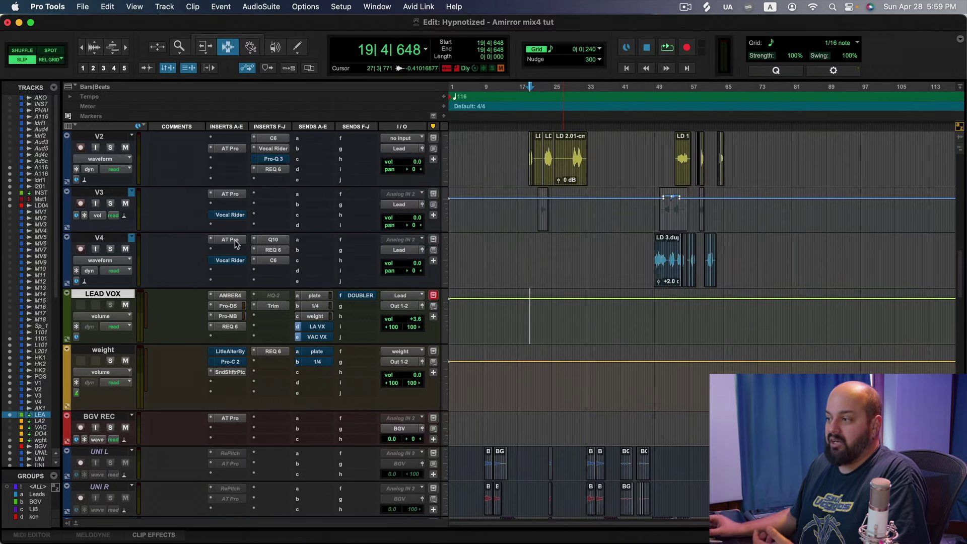
# Step: Review the Pro-DS on LEAD VOX, then listen from 19|4|648 with its Pro-MB open and close the plug-in
pyautogui.click(230, 306)
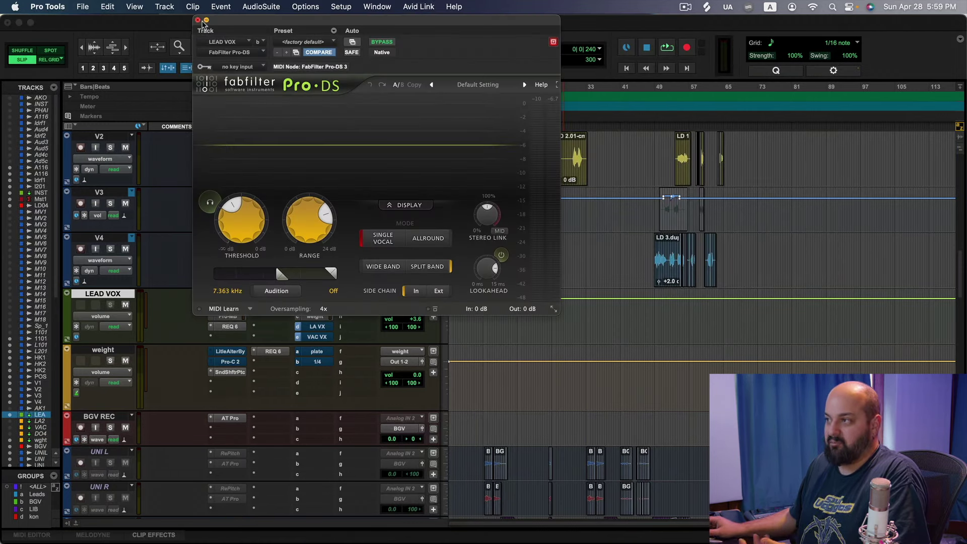
pyautogui.click(198, 20)
pyautogui.click(228, 317)
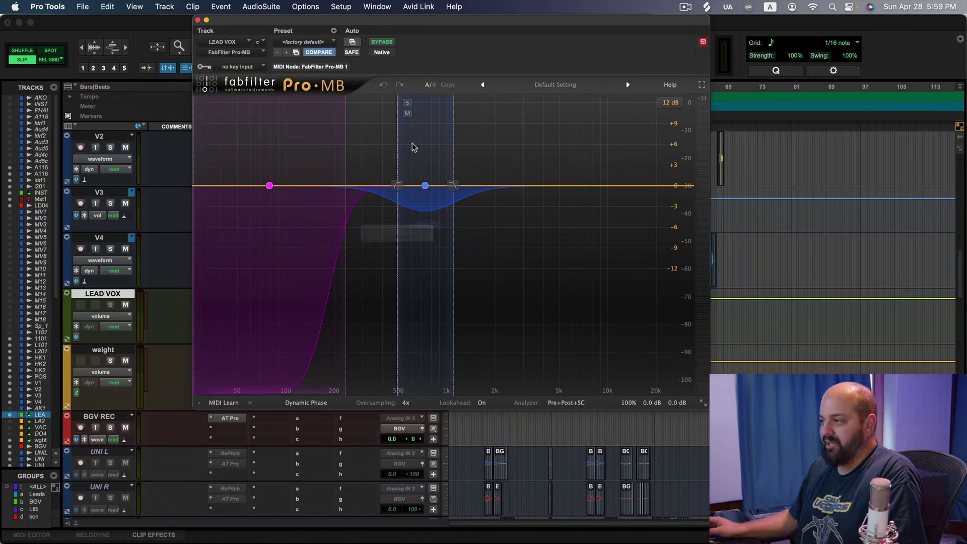
pyautogui.press('space')
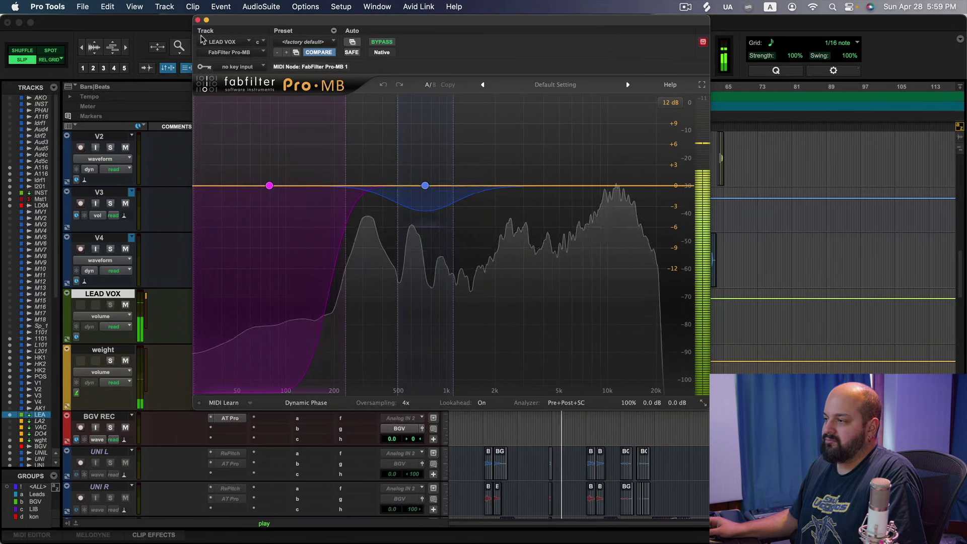
pyautogui.press('space')
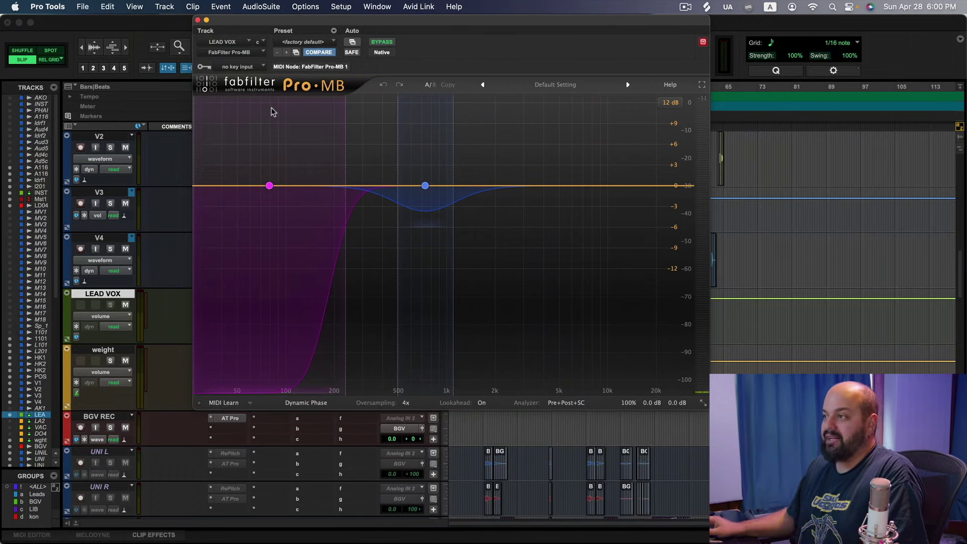
pyautogui.click(199, 18)
# Step: Place the cursor at 16|1|106 on V2 and display the FabFilter Pro-Q 3 Master Bypass automation on V1
pyautogui.scroll(10, 484, 252)
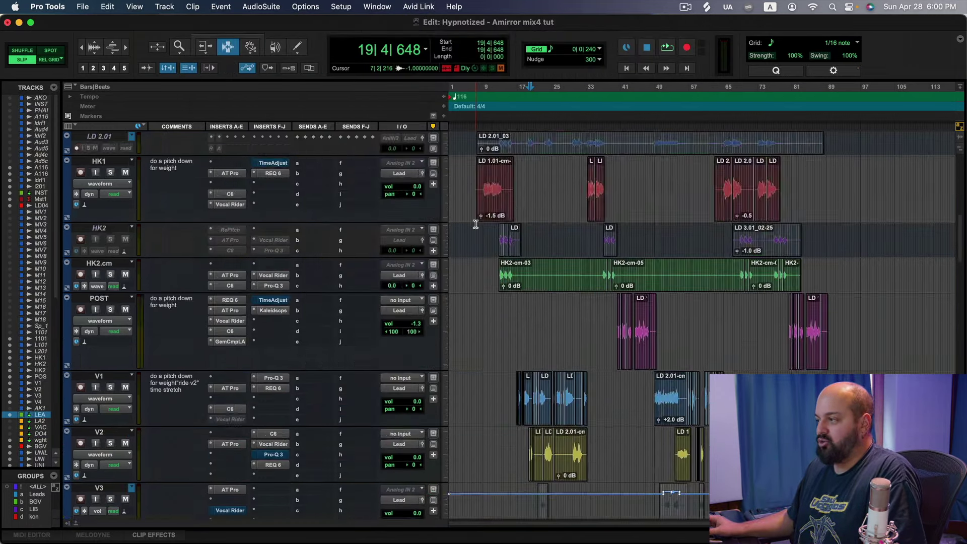
pyautogui.scroll(-1, 517, 387)
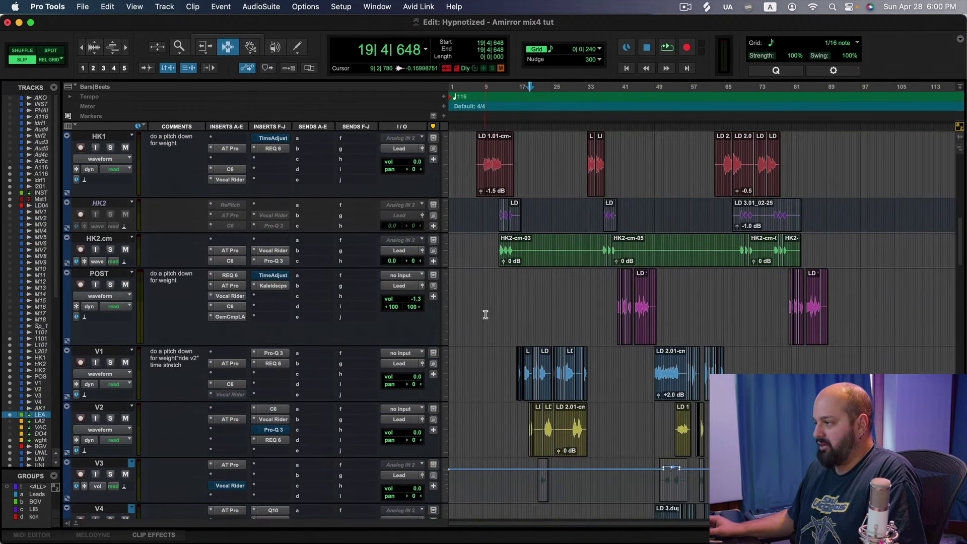
pyautogui.scroll(-3, 492, 322)
pyautogui.click(513, 326)
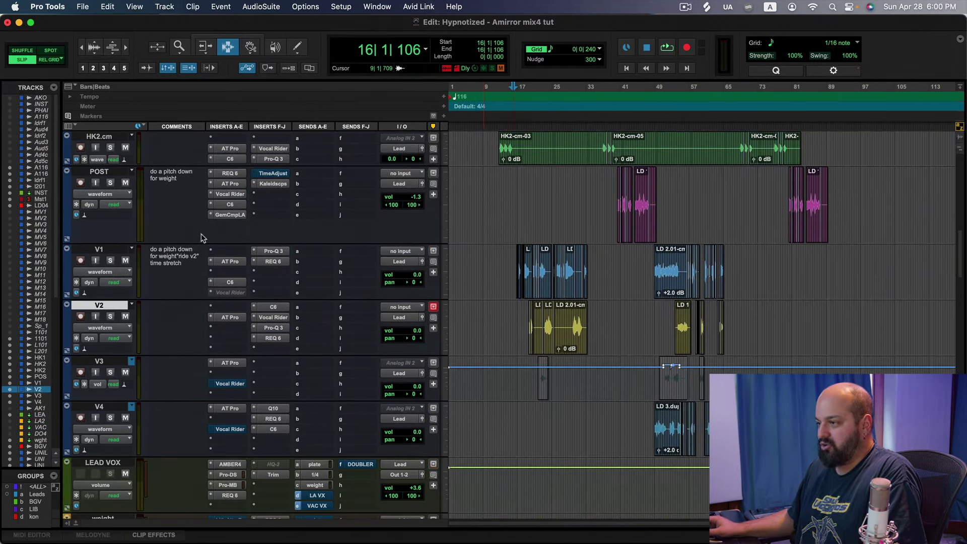
pyautogui.click(123, 272)
pyautogui.moveTo(126, 341)
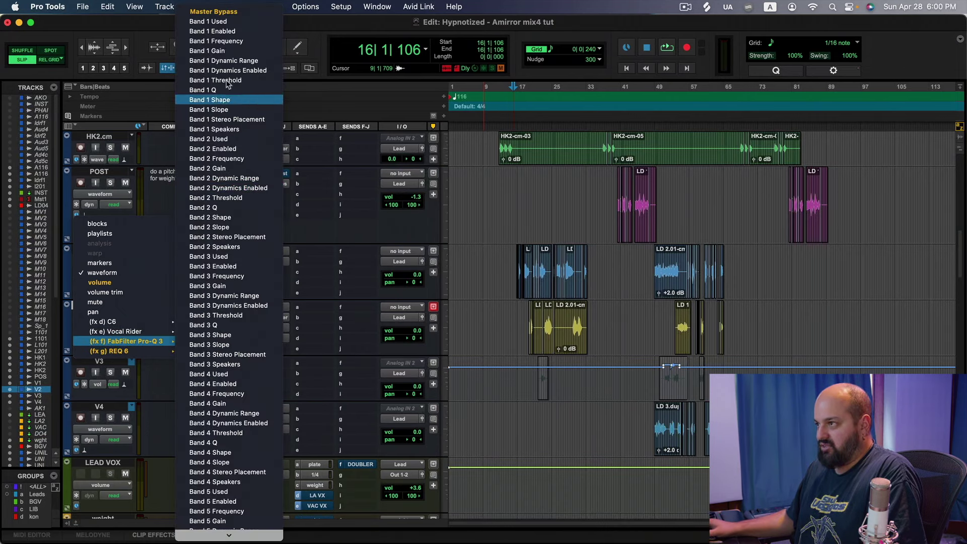
pyautogui.click(221, 12)
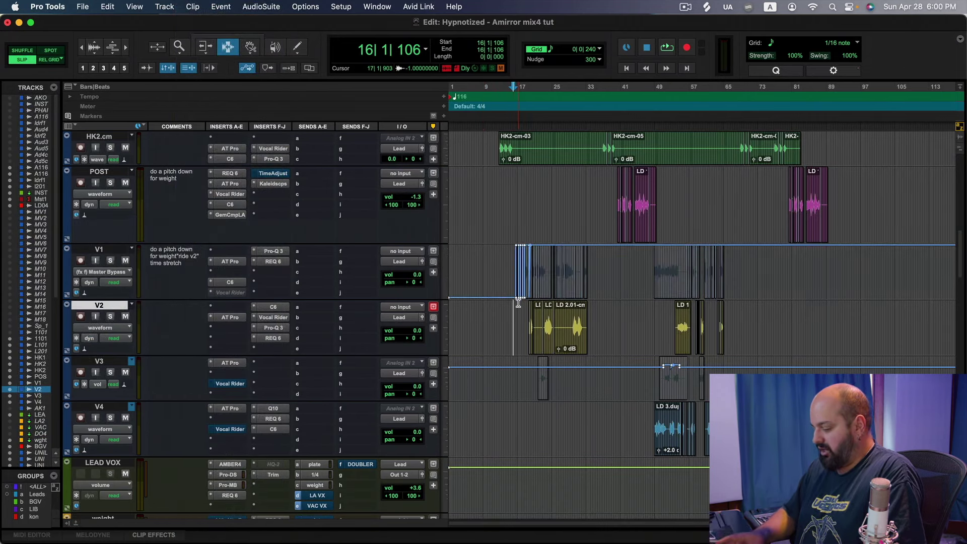
# Step: Open V1's Pro-Q 3 and highlight the bypass automation segment within bar 17, then place the cursor in bar 18
pyautogui.press('super+bracketright')
pyautogui.press('super+bracketright')
pyautogui.press('super+bracketright')
pyautogui.press('super+bracketright')
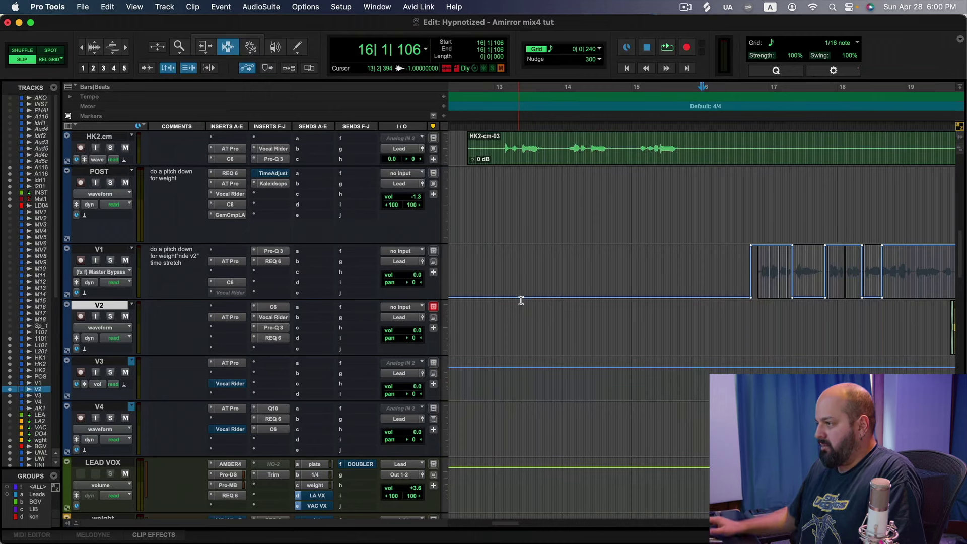
pyautogui.click(275, 251)
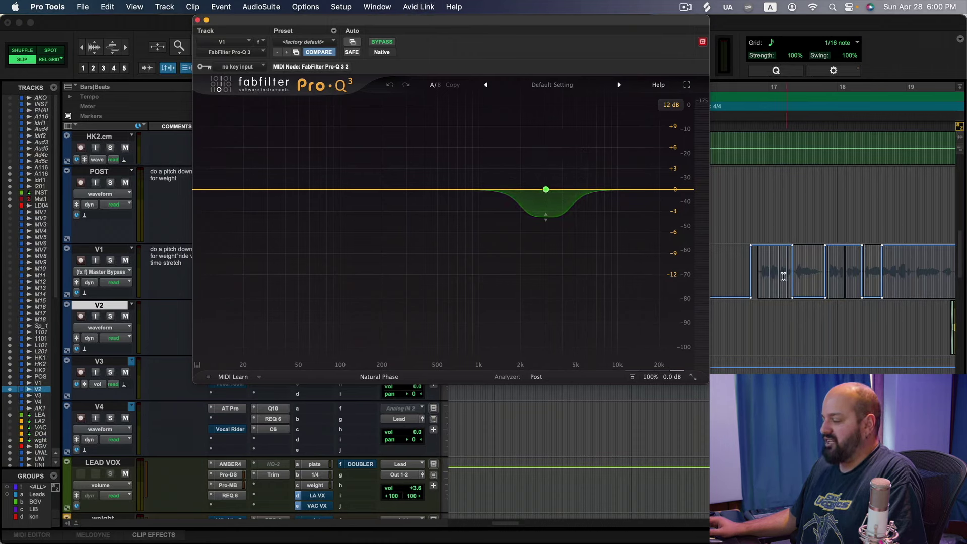
pyautogui.moveTo(790, 280); pyautogui.dragTo(836, 279)
pyautogui.click(864, 275)
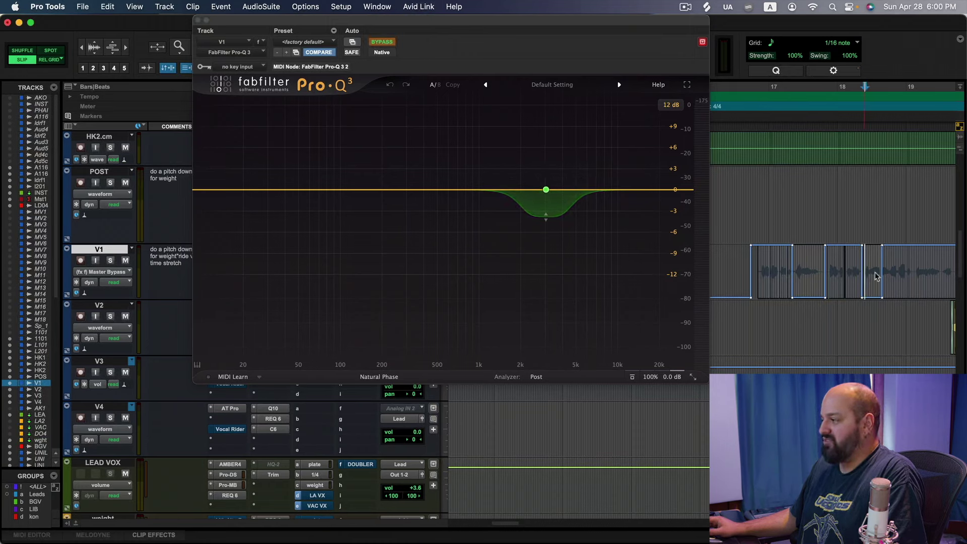
# Step: Play V1 from 16|4|156 to hear the automated Pro-Q 3 bypass, examine its EQ band and close the plug-in
pyautogui.click(754, 272)
pyautogui.press('space')
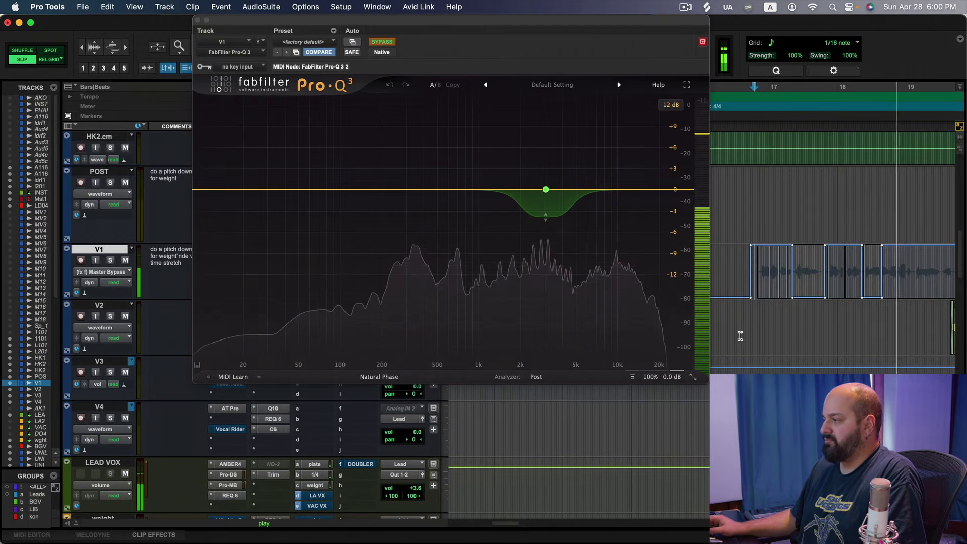
pyautogui.press('space')
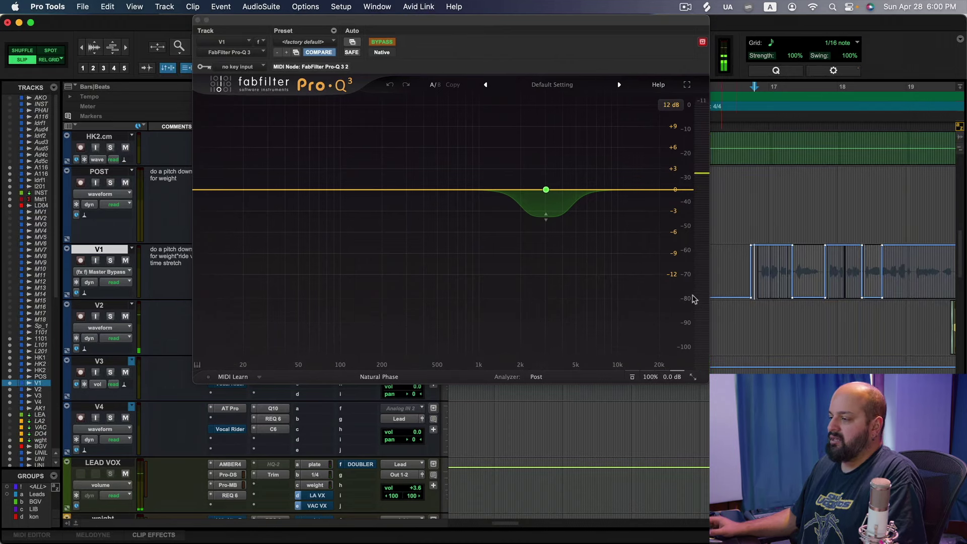
pyautogui.moveTo(546, 259)
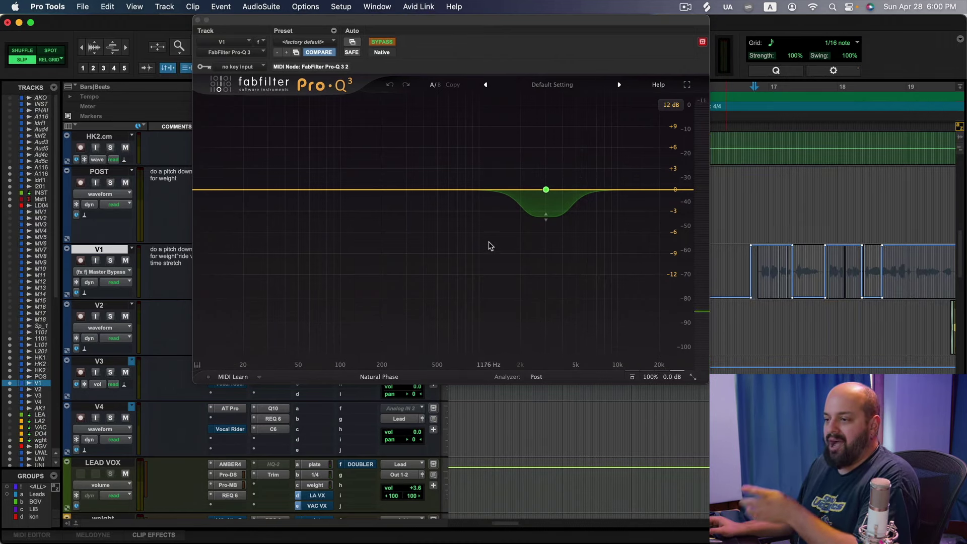
pyautogui.moveTo(503, 244)
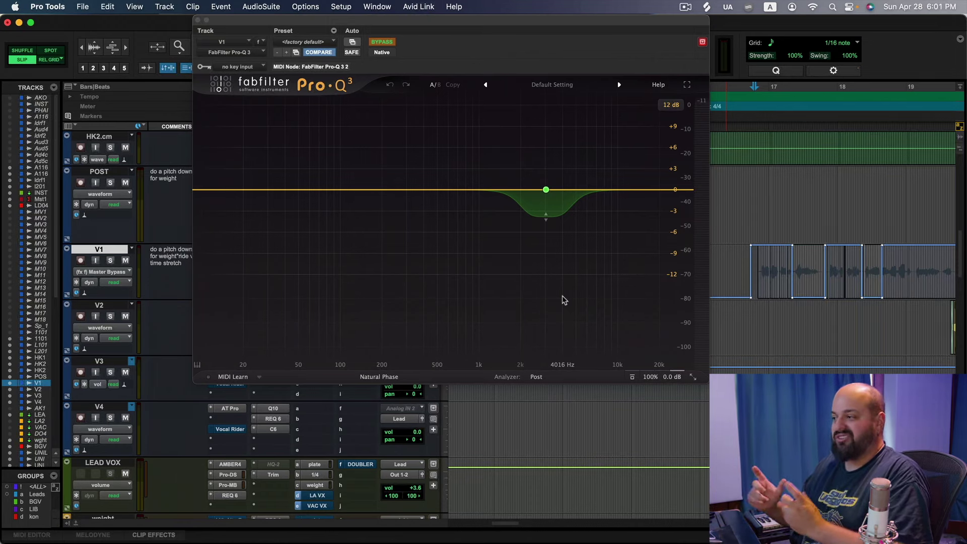
pyautogui.moveTo(587, 199)
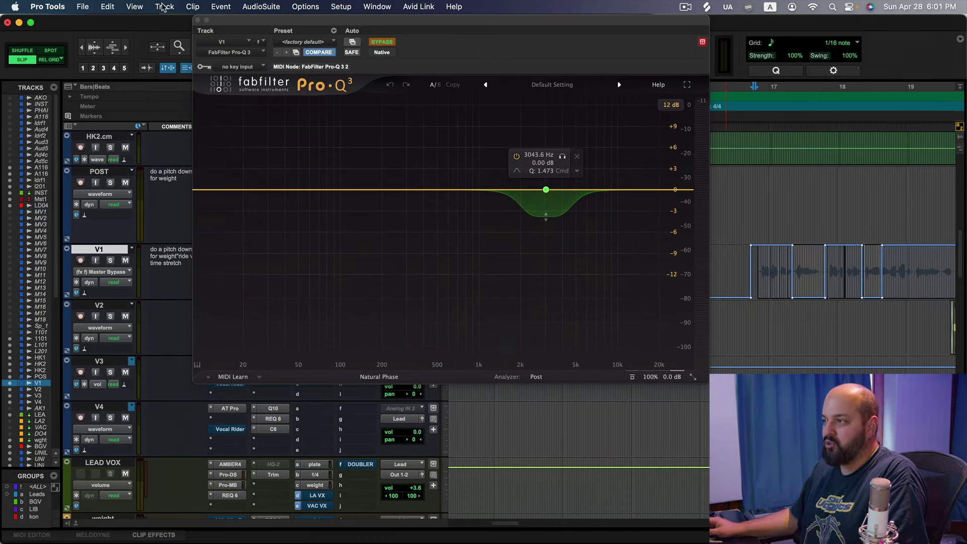
pyautogui.click(197, 21)
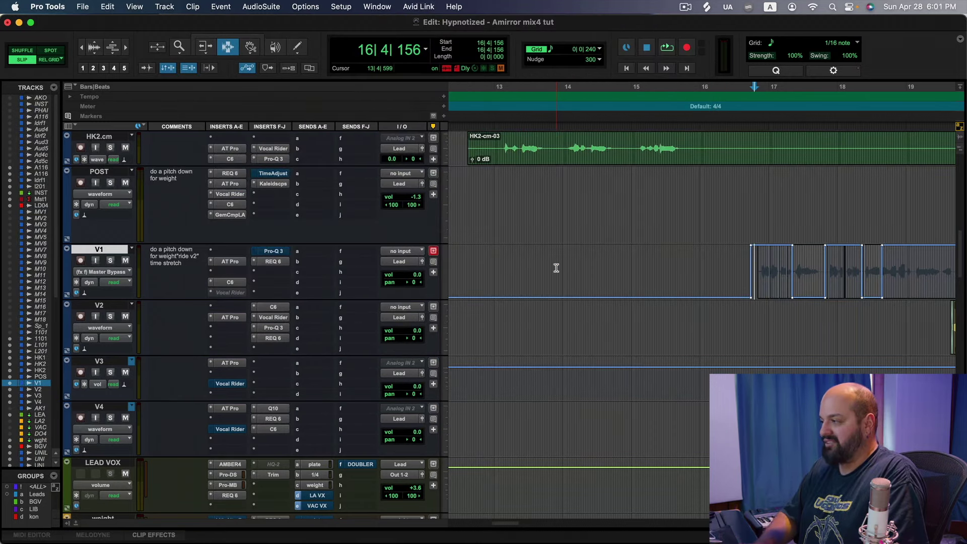
# Step: Show more of the timeline and set the V1 track view back to waveform
pyautogui.press('r')
pyautogui.press('r')
pyautogui.press('r')
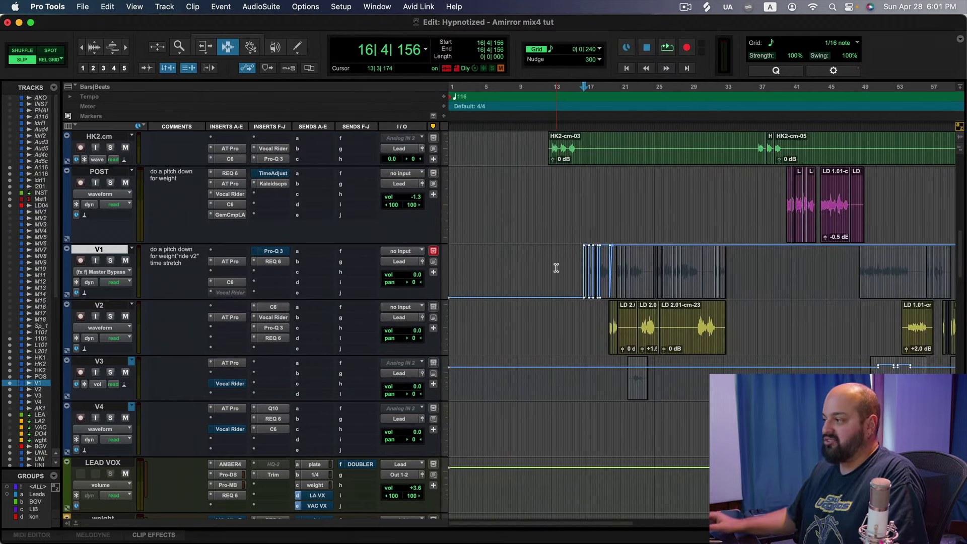
pyautogui.click(103, 272)
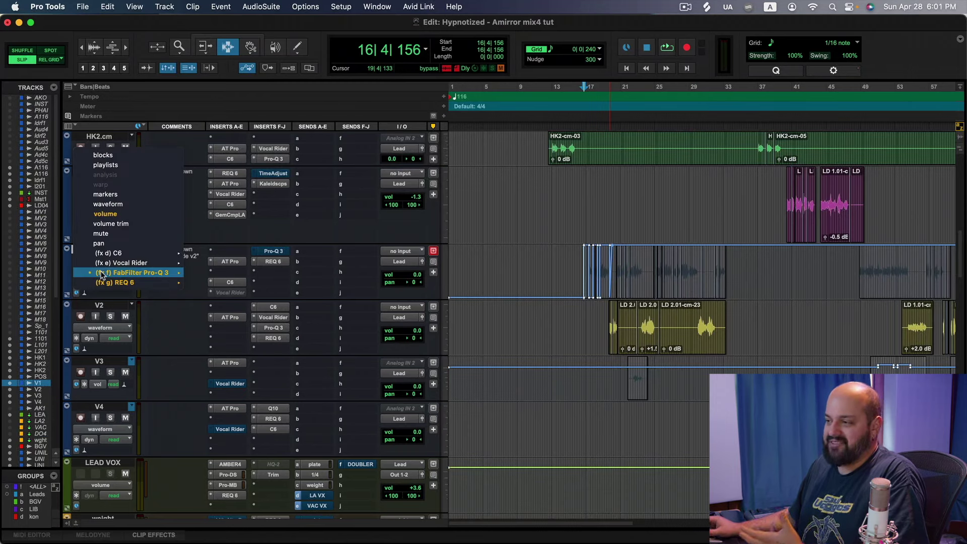
pyautogui.click(117, 207)
# Step: Inspect the REQ 6 equalizer bands on the LEAD VOX track, then close the plug-in
pyautogui.scroll(-4, 625, 341)
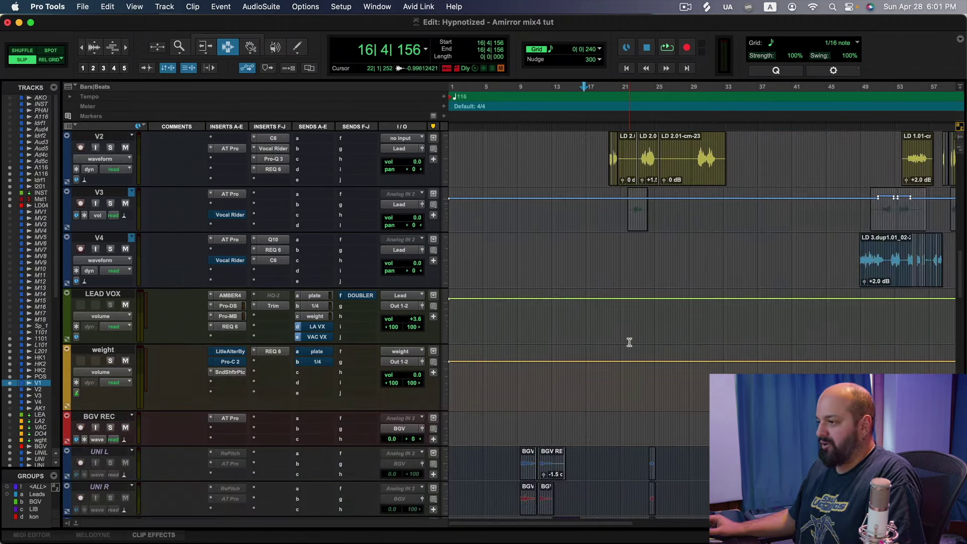
pyautogui.click(230, 326)
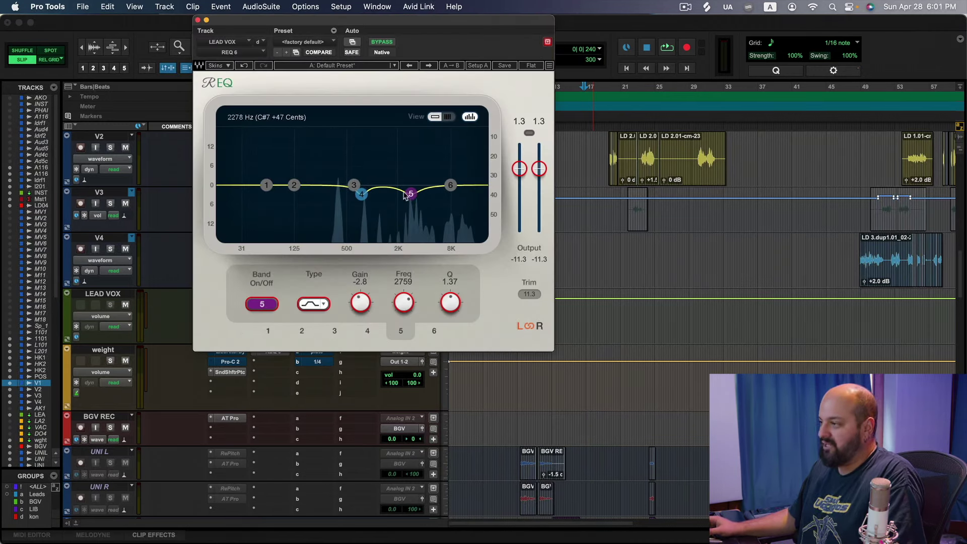
pyautogui.click(198, 21)
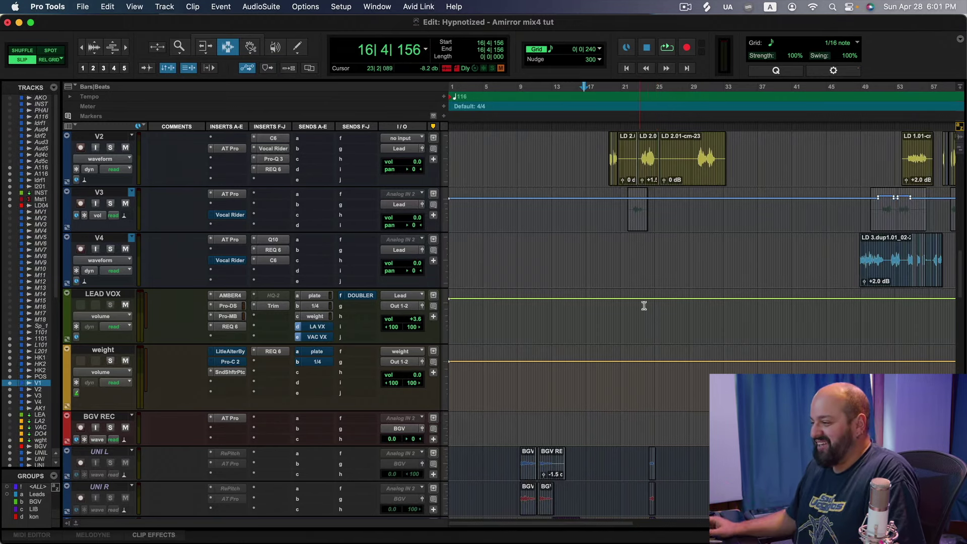
# Step: Place the edit cursor at 23|4|230 on the Plate.cm1 track and increase the height of the inactive Plate track
pyautogui.scroll(-2, 612, 308)
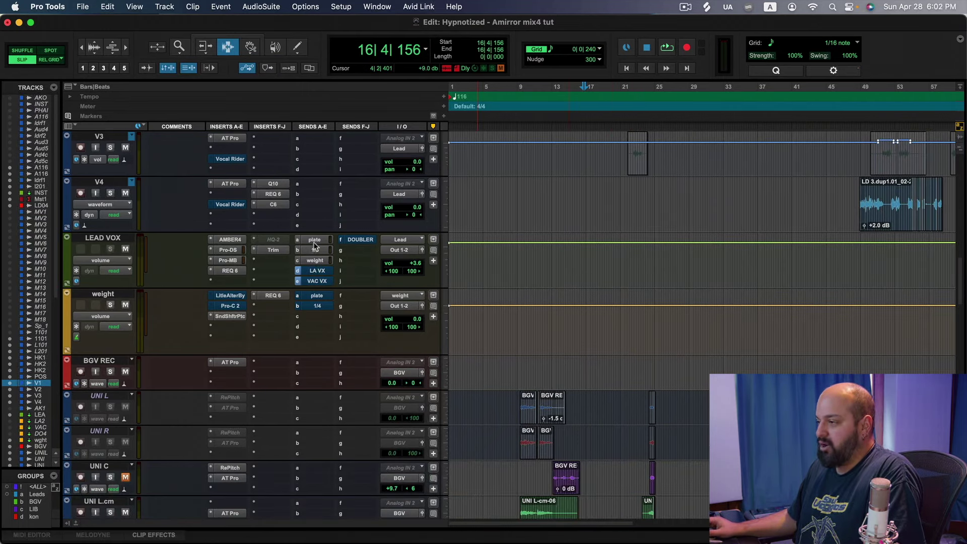
pyautogui.scroll(-15, 504, 282)
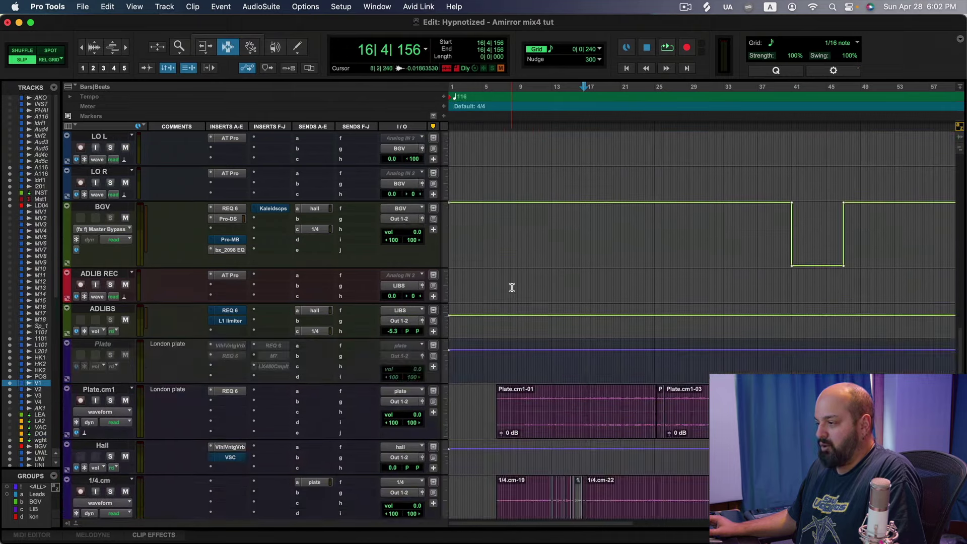
pyautogui.scroll(-3, 512, 287)
pyautogui.click(645, 337)
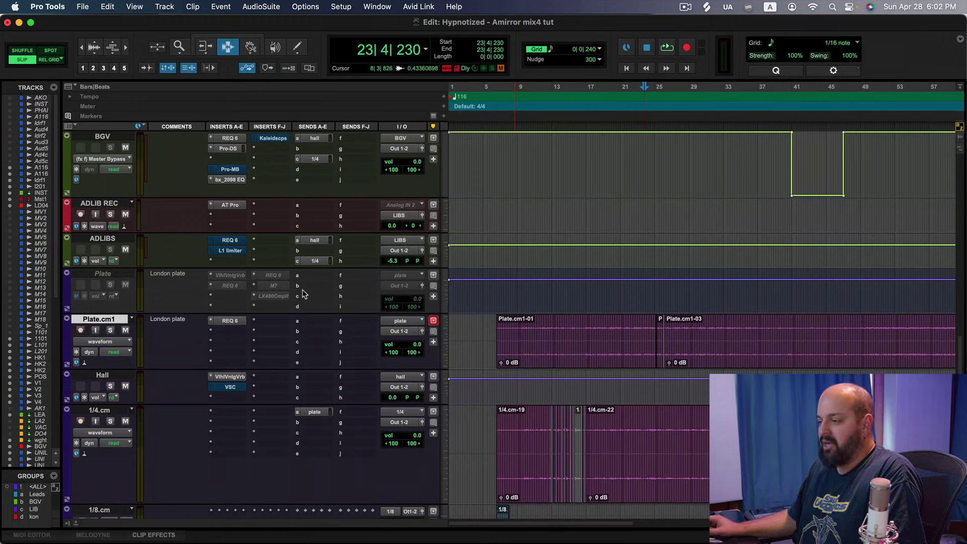
pyautogui.moveTo(95, 313); pyautogui.dragTo(108, 356)
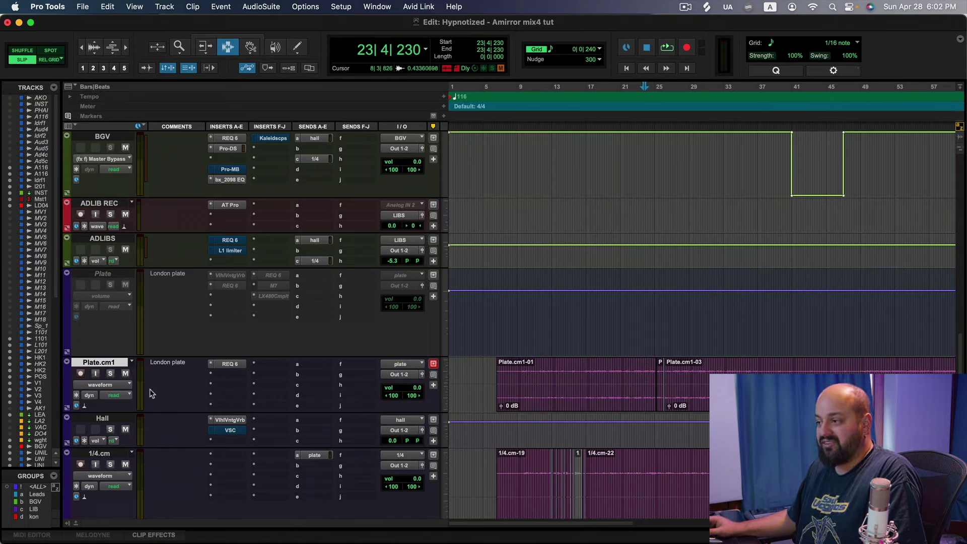
# Step: Solo Plate.cm1 at +12.0 volume and play it from 23|4|230, then inspect its REQ 6 equalizer and close the plug-in
pyautogui.click(110, 374)
pyautogui.moveTo(415, 392); pyautogui.dragTo(425, 343)
pyautogui.press('space')
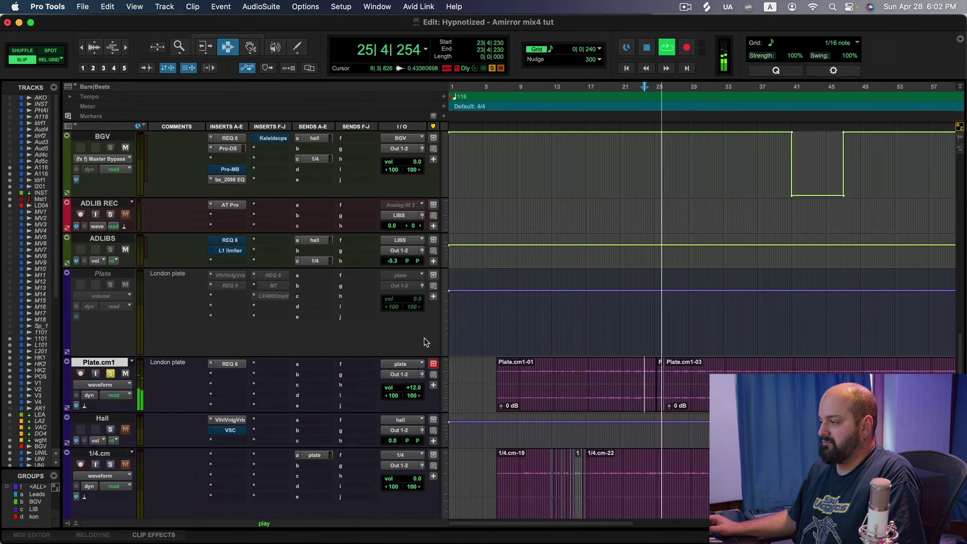
pyautogui.press('space')
pyautogui.click(232, 365)
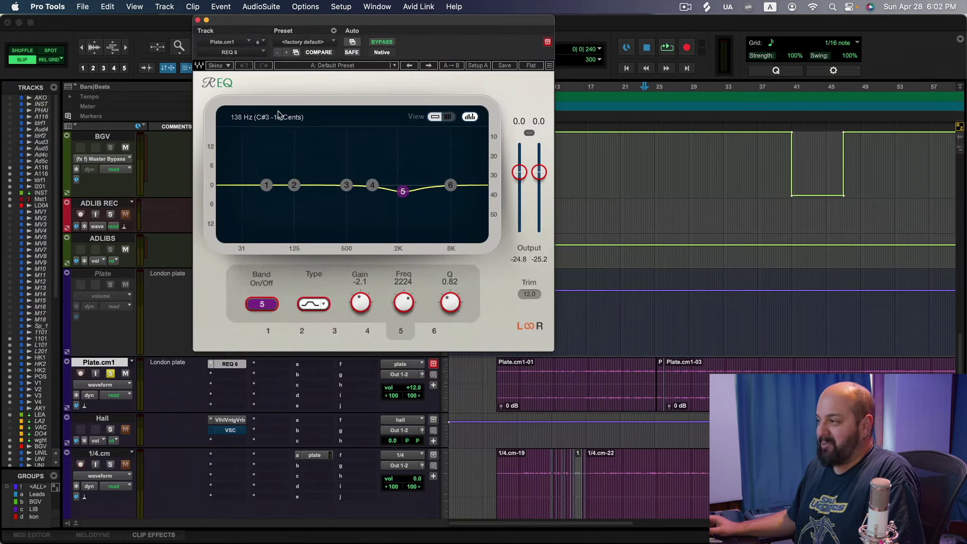
pyautogui.click(197, 20)
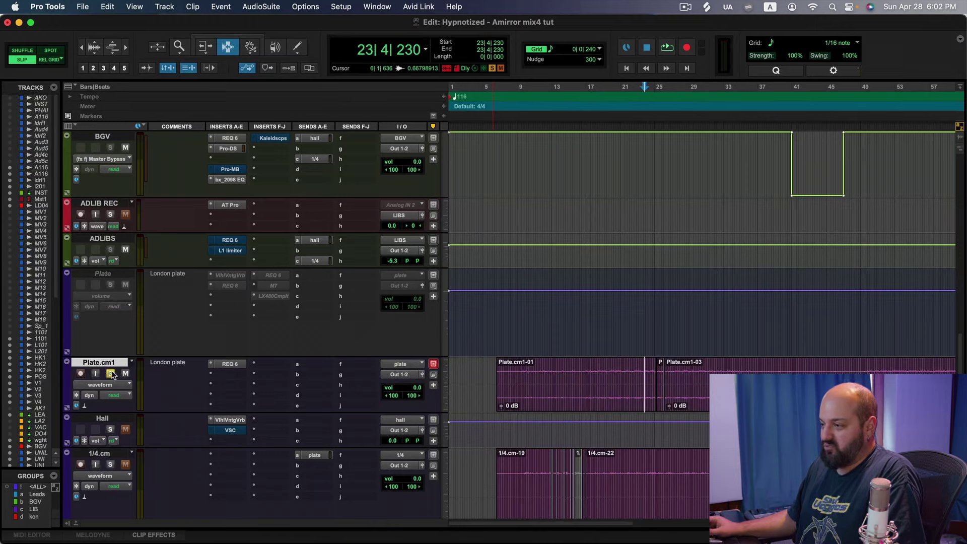
# Step: Solo the 1/4.cm delay track, raise its volume to +12.0 and play it from 23|4|230, then unsolo it
pyautogui.scroll(-5, 203, 422)
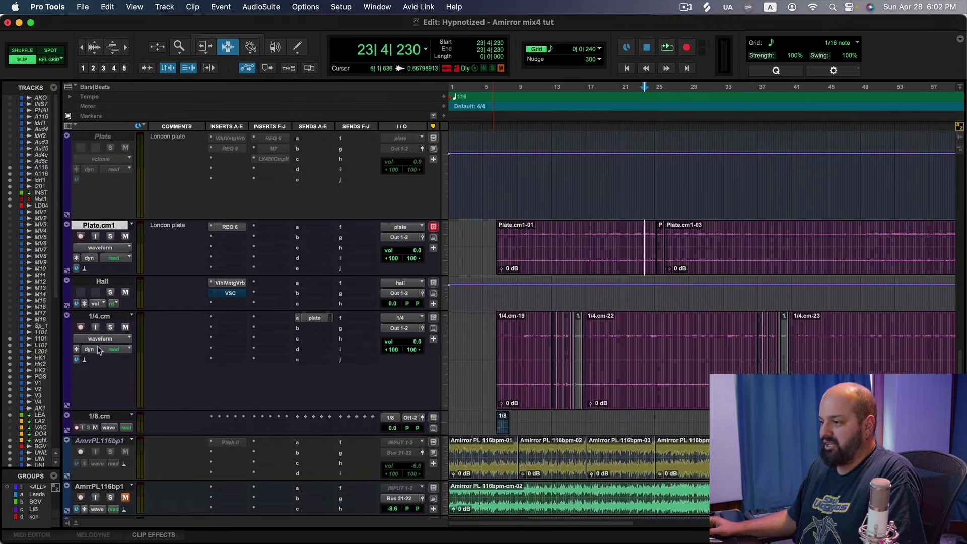
pyautogui.click(109, 328)
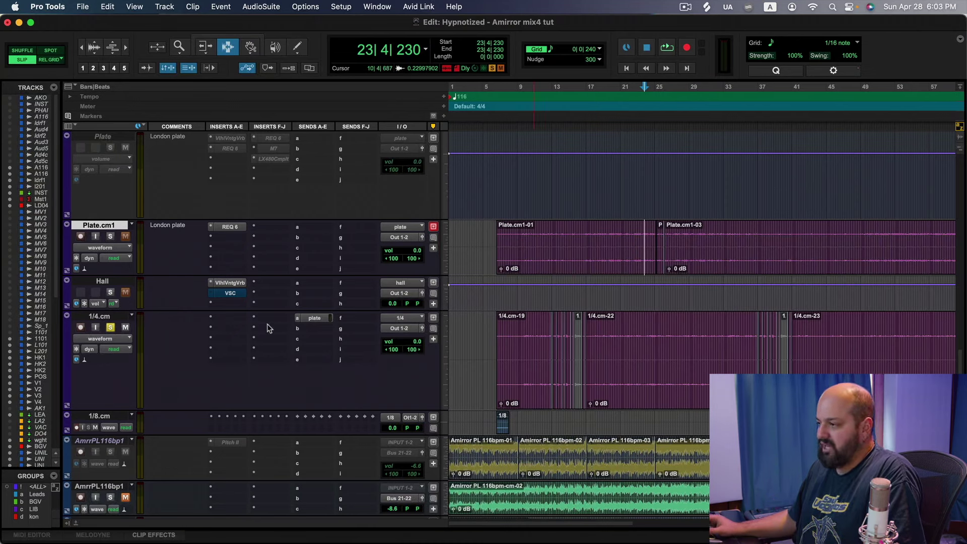
pyautogui.moveTo(406, 342); pyautogui.dragTo(406, 316)
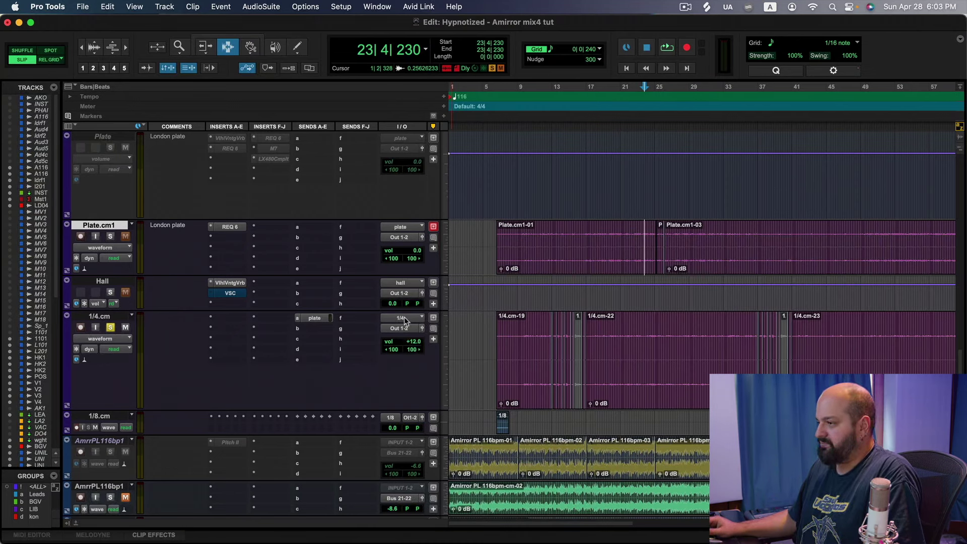
pyautogui.press('space')
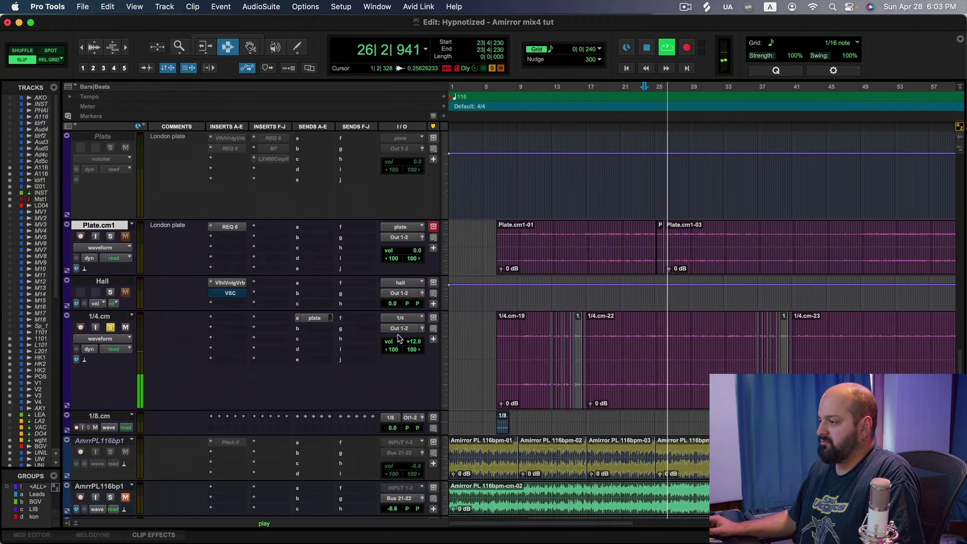
pyautogui.press('space')
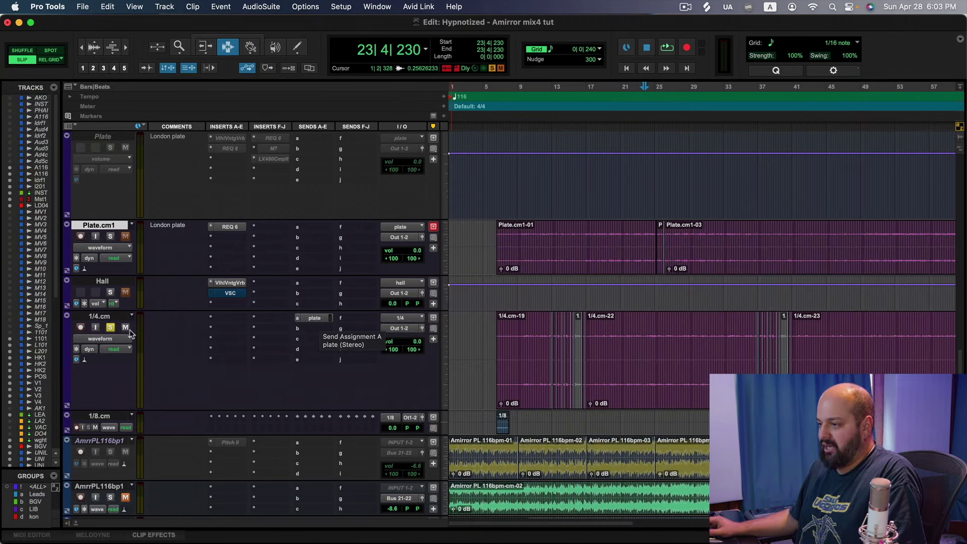
pyautogui.click(111, 327)
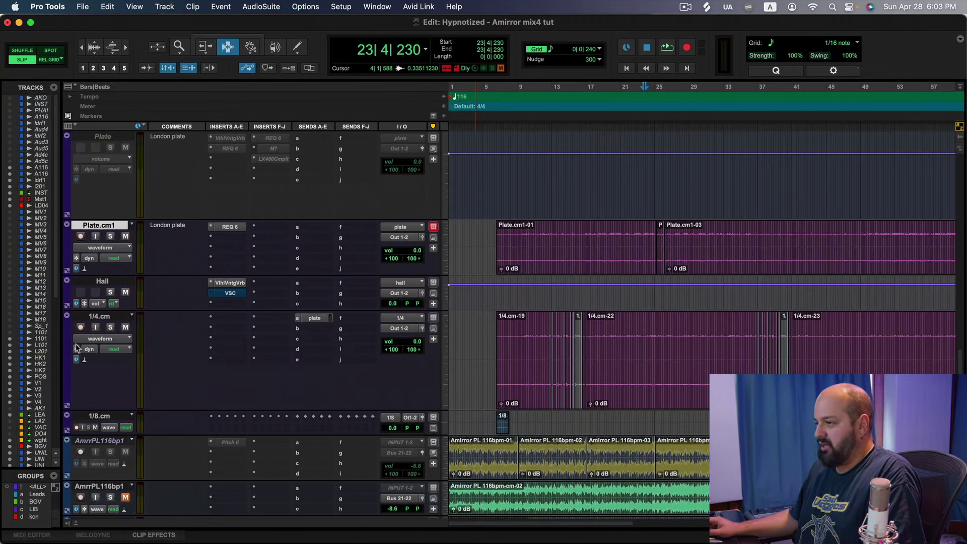
# Step: Play Plate.cm1 and 1/4.cm soloed together from 23|4|230, then unsolo both tracks
pyautogui.click(111, 236)
pyautogui.press('space')
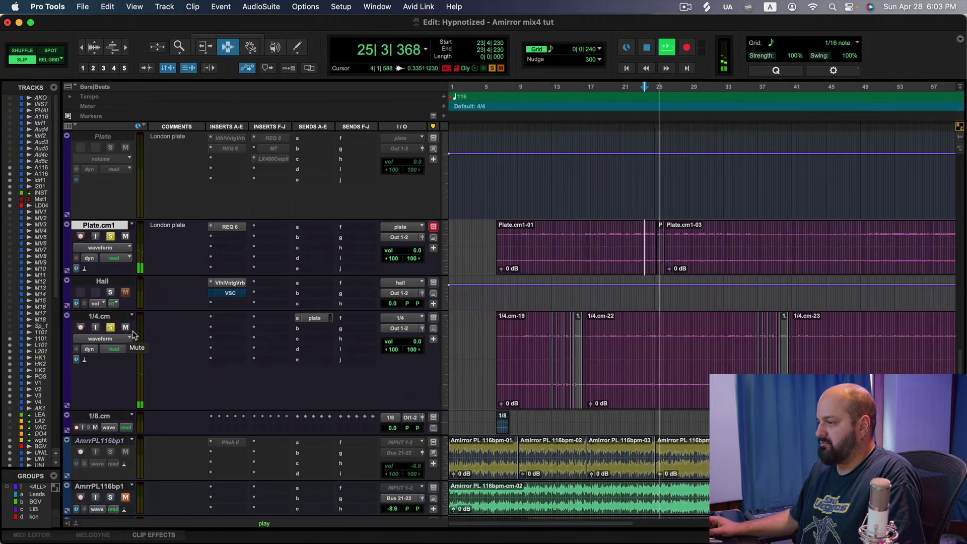
pyautogui.press('space')
pyautogui.click(111, 327)
pyautogui.click(110, 237)
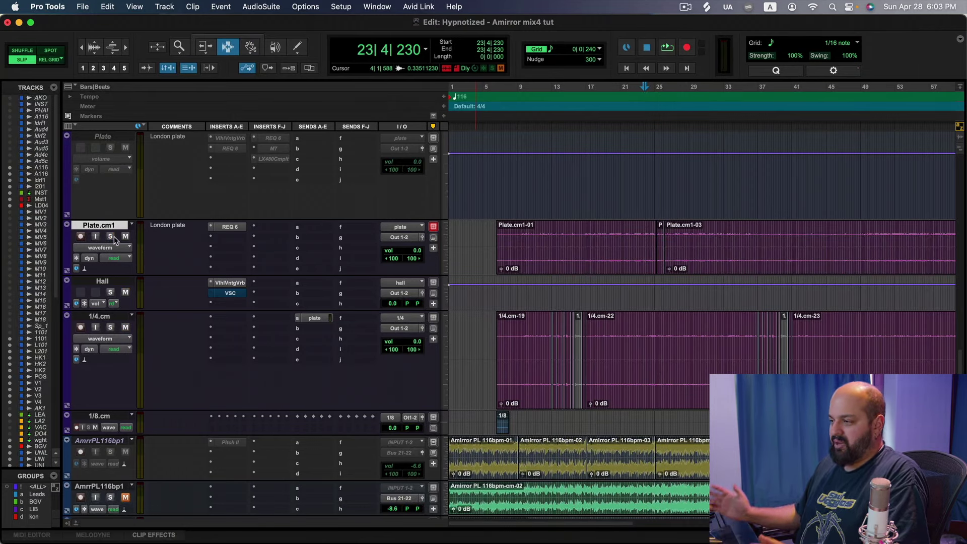
# Step: Open the weight send on the LEAD VOX track to examine its level, then close the send window
pyautogui.scroll(5, 653, 328)
pyautogui.scroll(15, 653, 329)
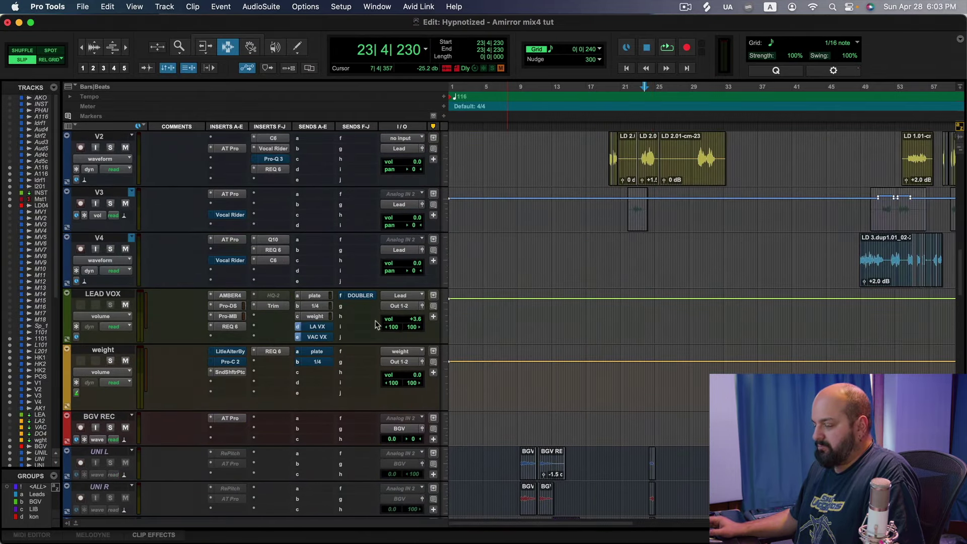
pyautogui.scroll(2, 375, 322)
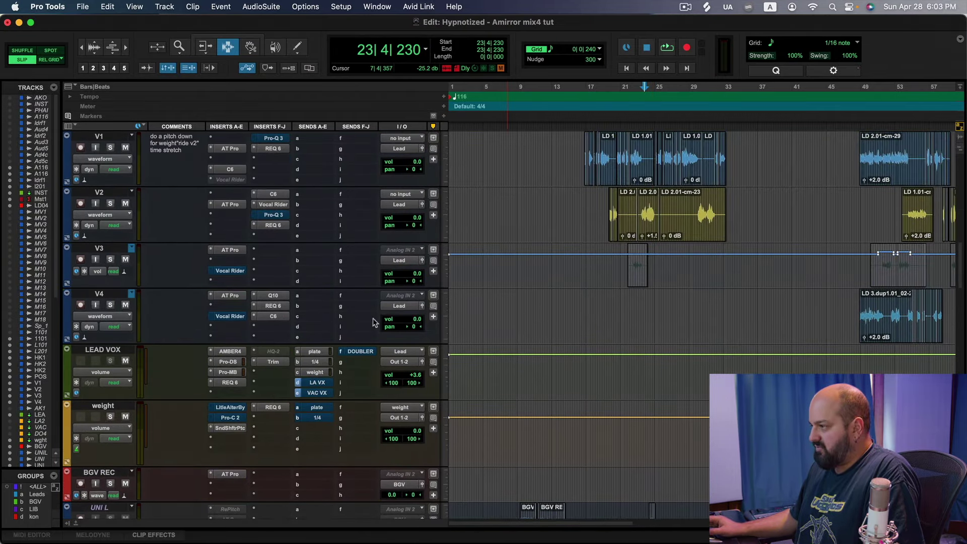
pyautogui.click(317, 375)
pyautogui.moveTo(50, 76); pyautogui.dragTo(467, 34)
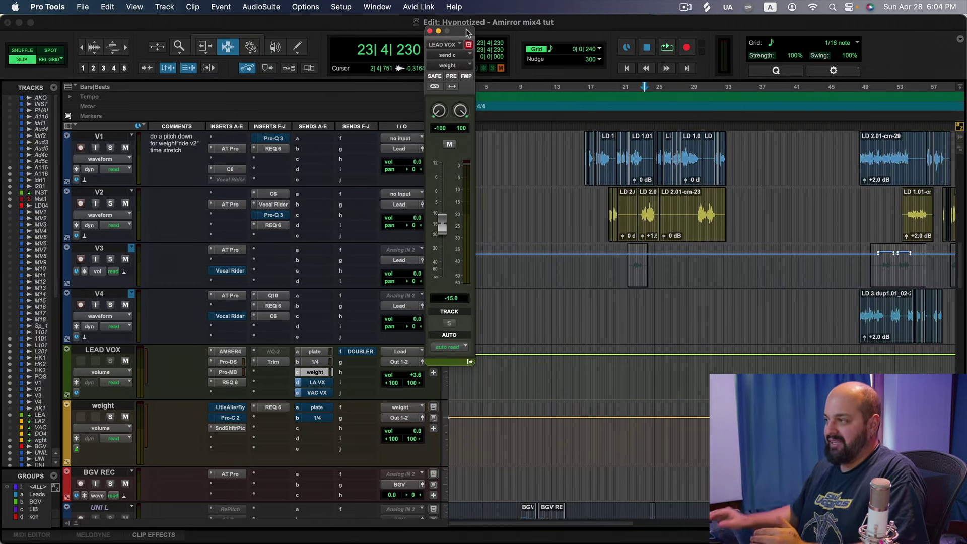
pyautogui.click(430, 31)
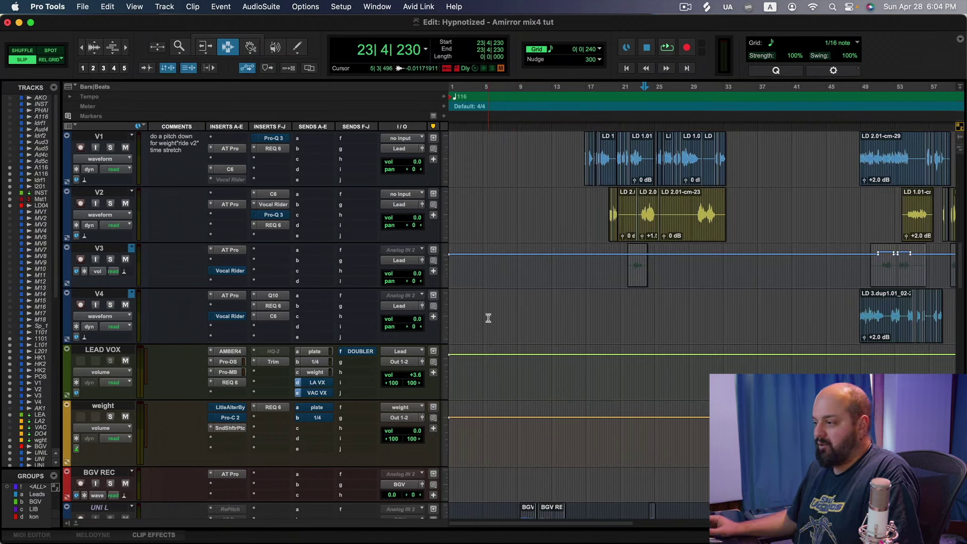
# Step: Inspect the Little AlterBoy pitch and formant settings on the weight track, then close the plug-in
pyautogui.scroll(-3, 488, 320)
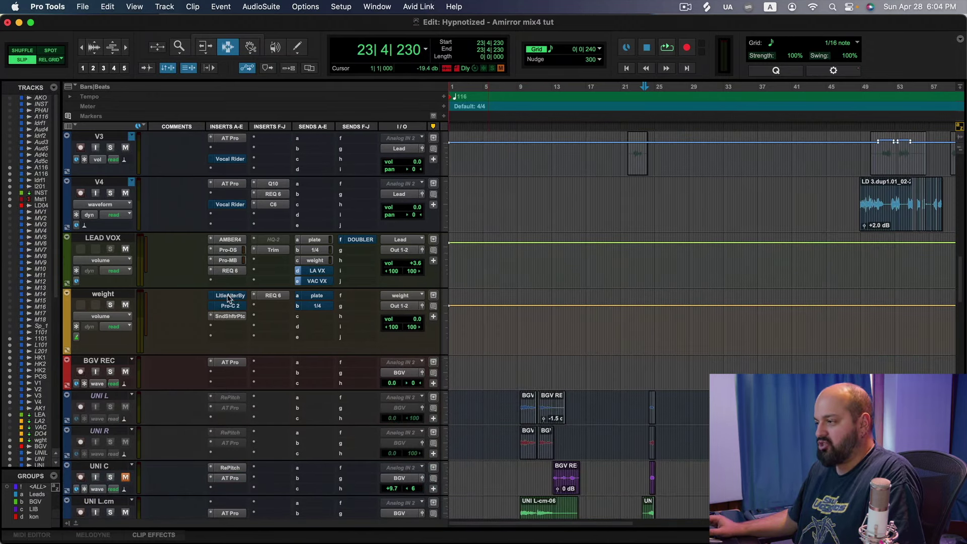
pyautogui.click(228, 295)
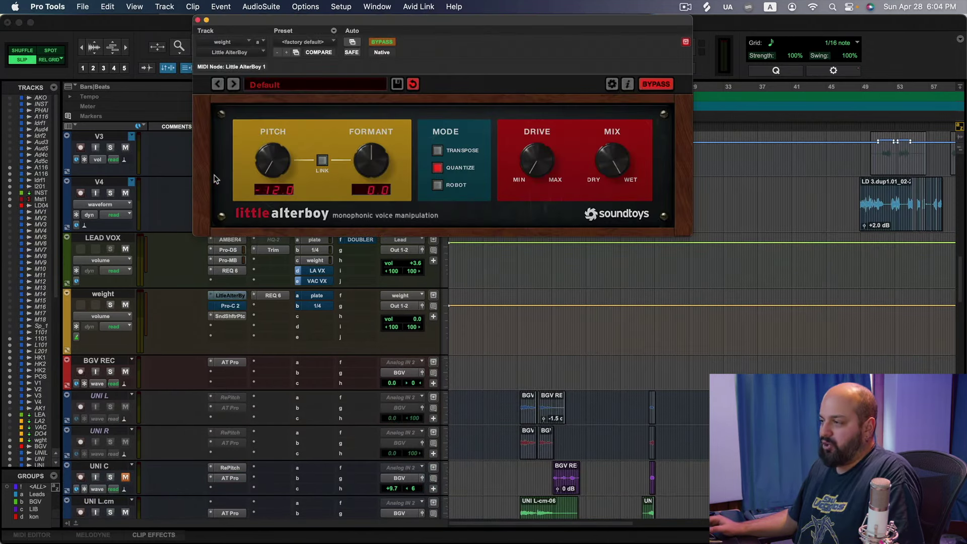
pyautogui.click(197, 20)
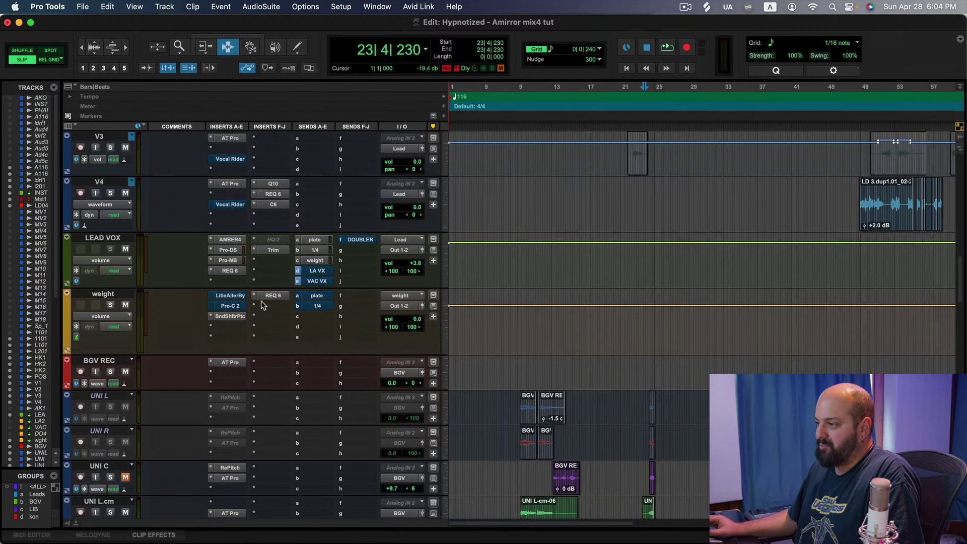
# Step: Bypass SoundShifter Pitch on the weight track and play with Little AlterBoy active, raising the weight volume to +12.0
pyautogui.click(231, 316)
pyautogui.scroll(3, 551, 274)
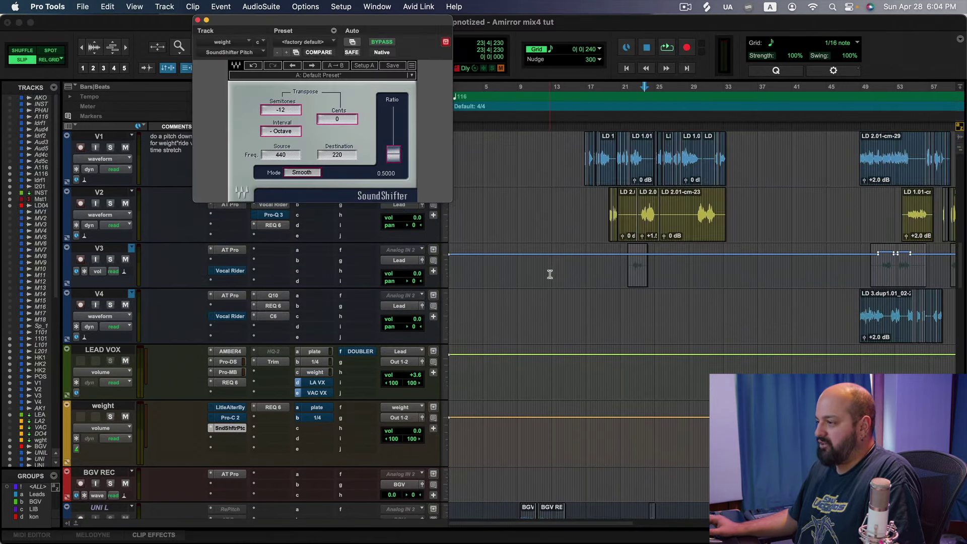
pyautogui.keyDown('super'); pyautogui.click(229, 429); pyautogui.keyUp('super')
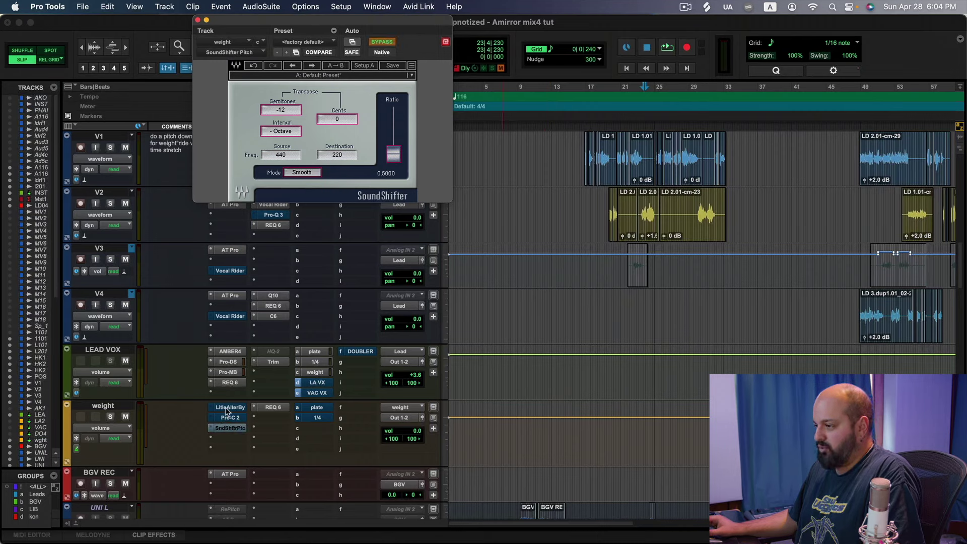
pyautogui.press('space')
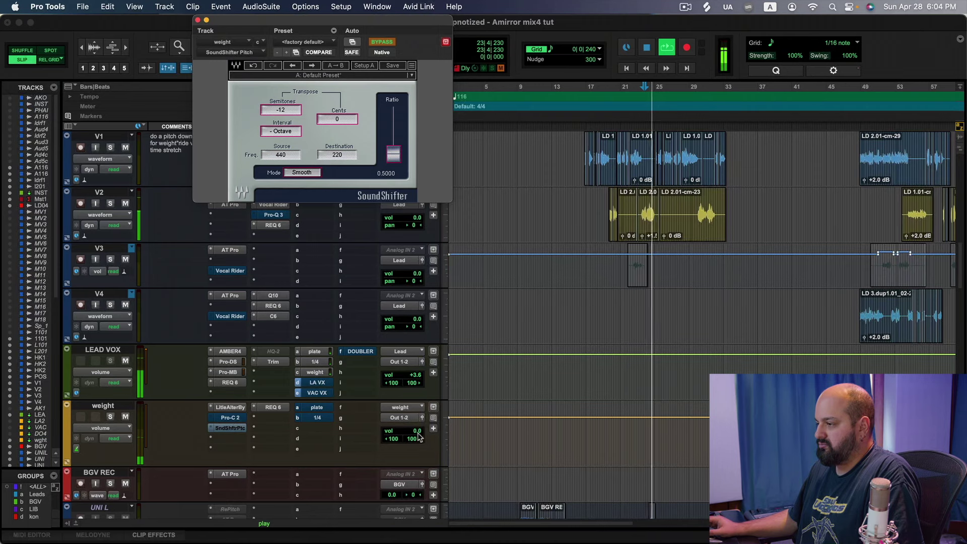
pyautogui.moveTo(418, 434); pyautogui.dragTo(417, 415)
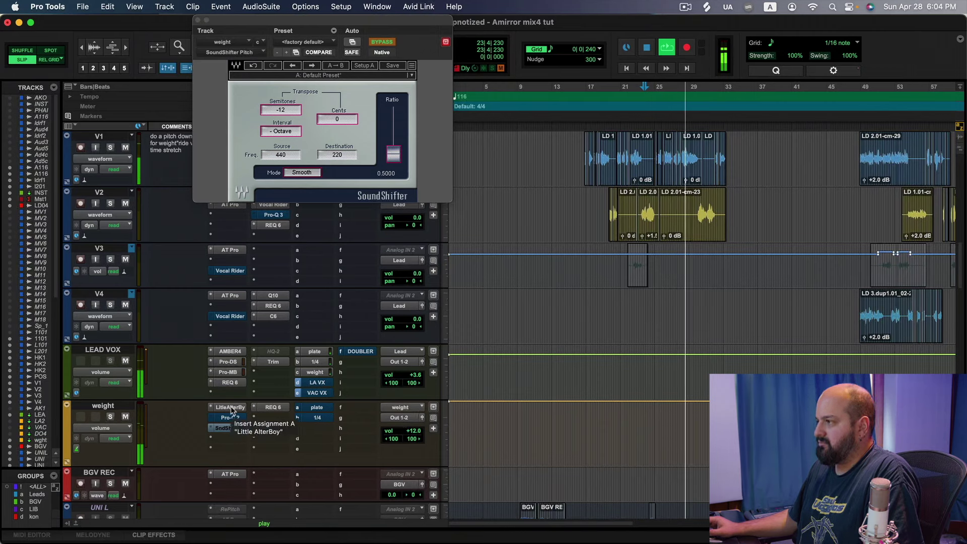
pyautogui.press('space')
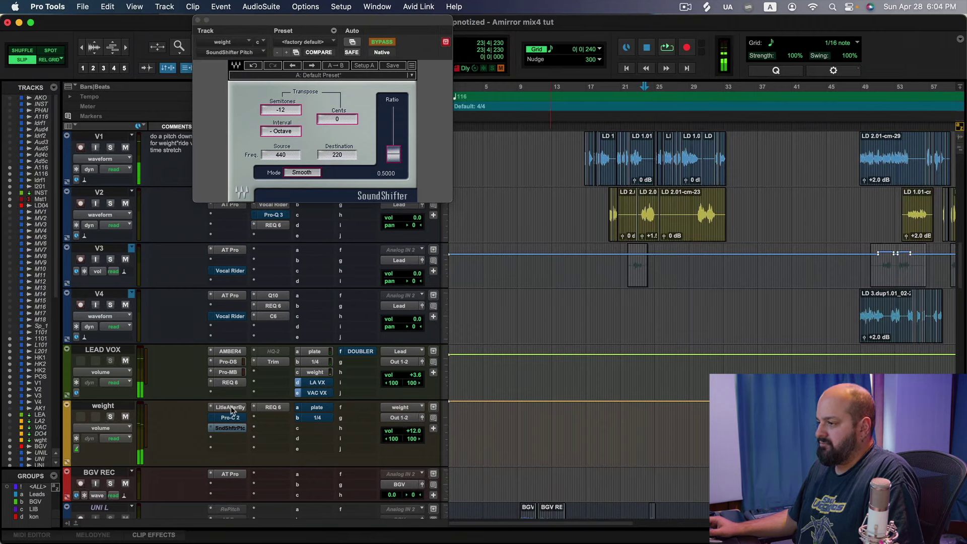
# Step: Bypass Little AlterBoy and reactivate SoundShifter Pitch, play the weight track for comparison, and restore its volume to 0.0
pyautogui.keyDown('super'); pyautogui.click(231, 409); pyautogui.keyUp('super')
pyautogui.keyDown('super'); pyautogui.click(226, 429); pyautogui.keyUp('super')
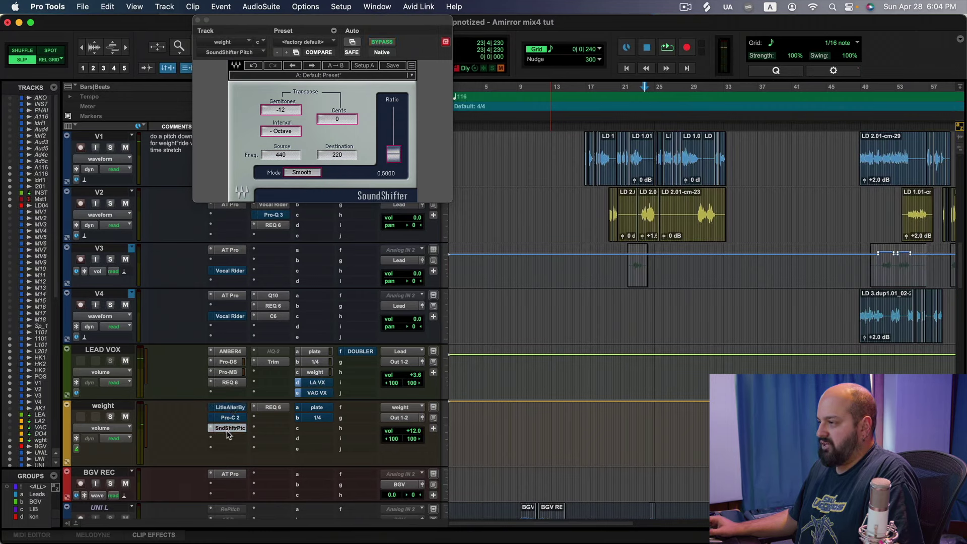
pyautogui.press('space')
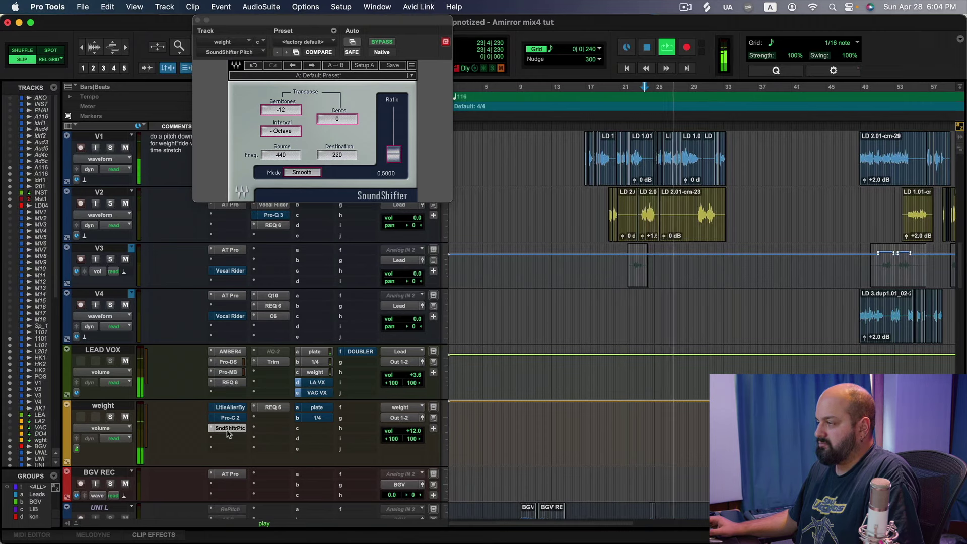
pyautogui.press('space')
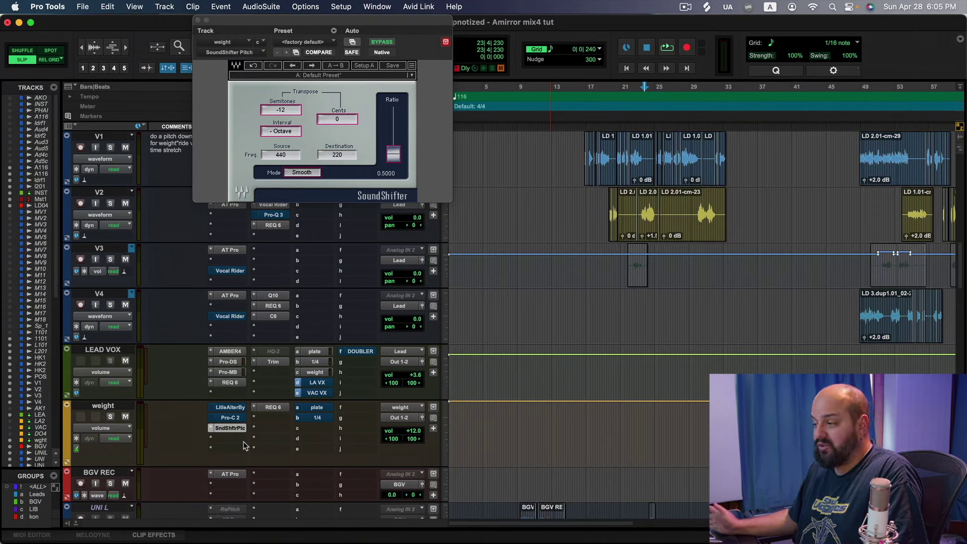
pyautogui.press('super+shift+1')
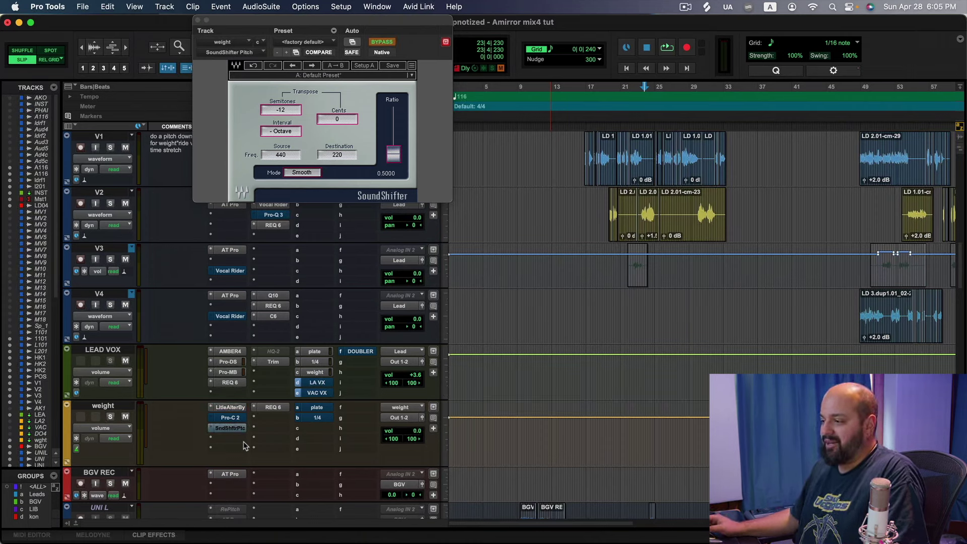
pyautogui.press('super+shift+1')
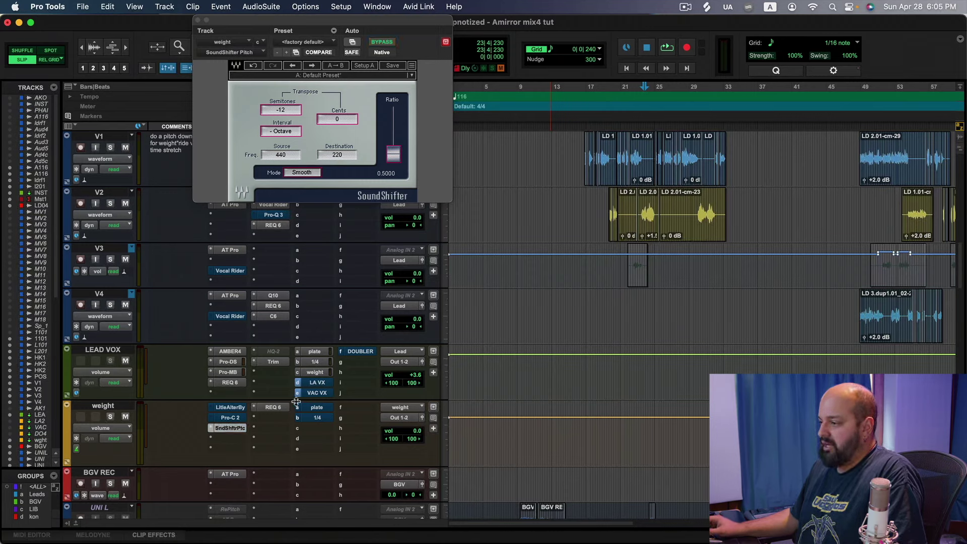
# Step: Inspect the REQ 6 equalizer on the weight track and close it, then bypass SoundShifter Pitch
pyautogui.click(270, 408)
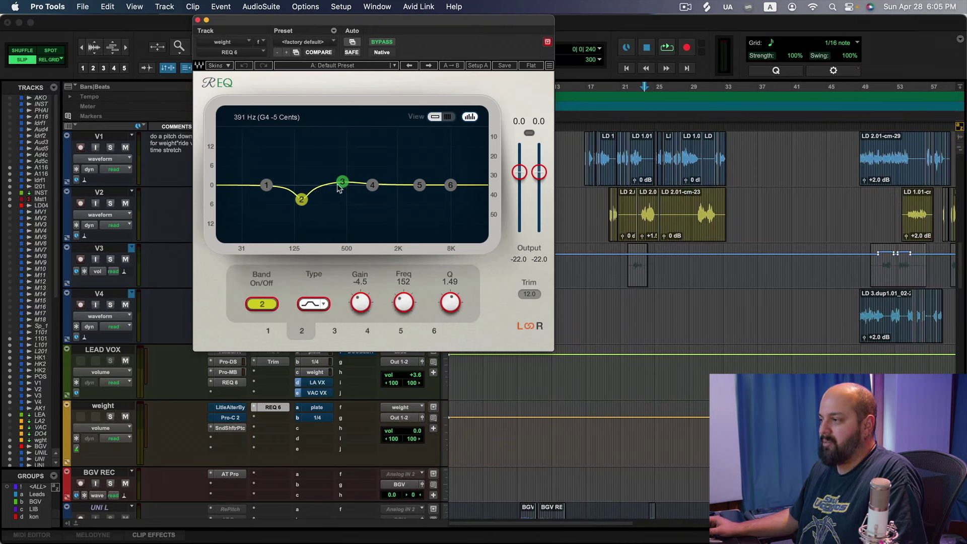
pyautogui.click(199, 21)
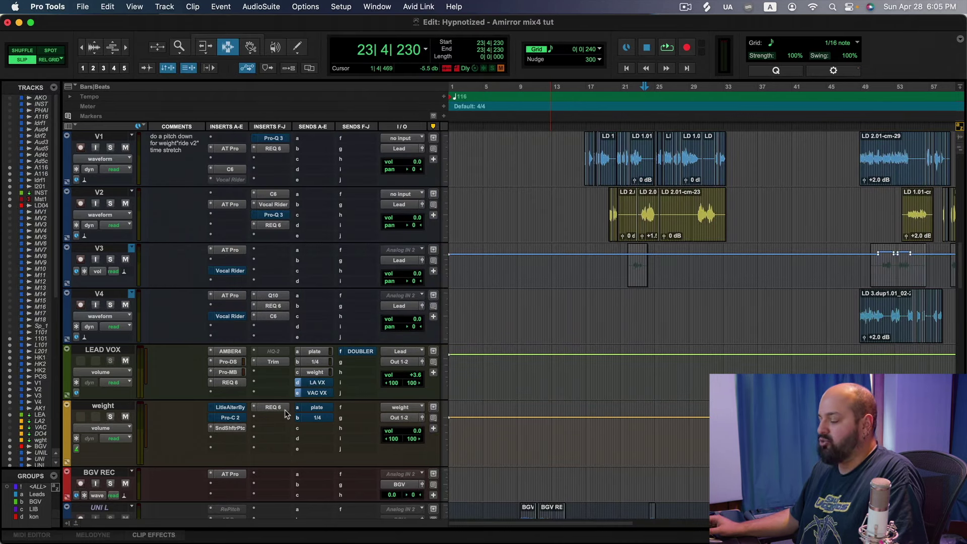
pyautogui.click(232, 433)
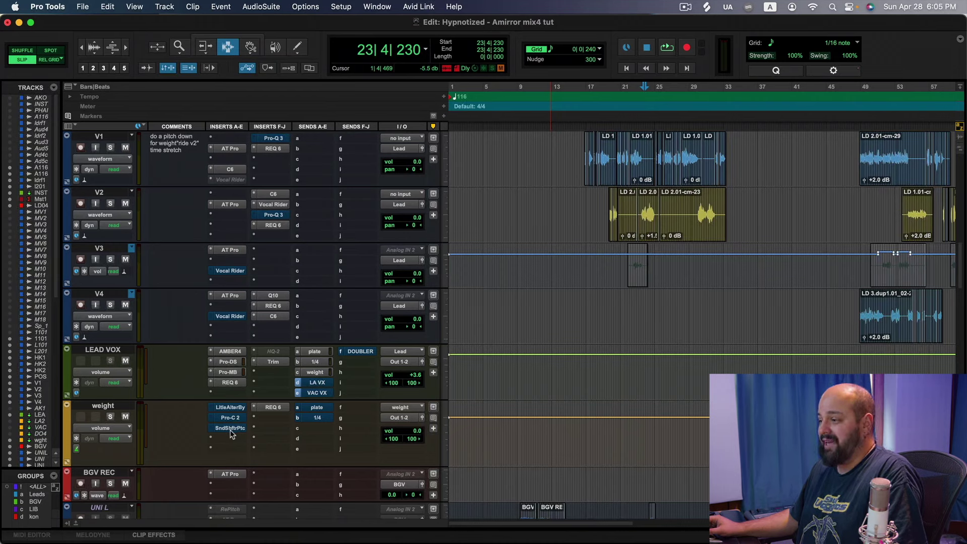
# Step: Play the vocal passage from bar 23 with SoundShifter Pitch bypassed on the weight track, then reactivate it and replay for comparison
pyautogui.press('space')
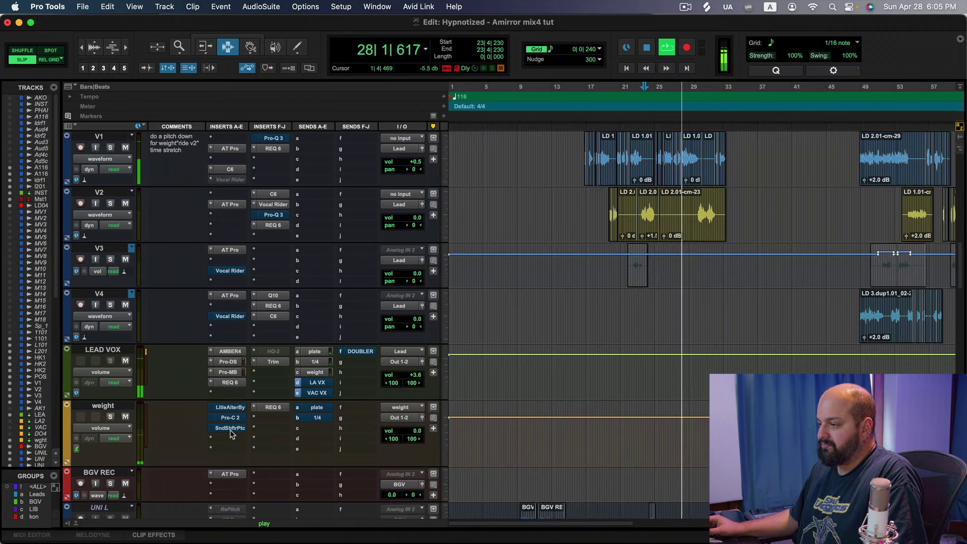
pyautogui.press('space')
pyautogui.press('space')
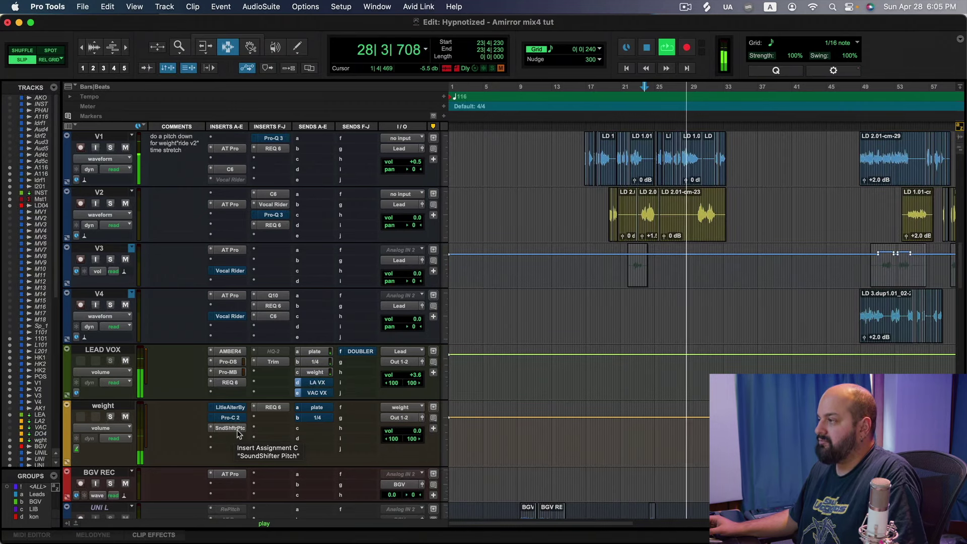
pyautogui.press('space')
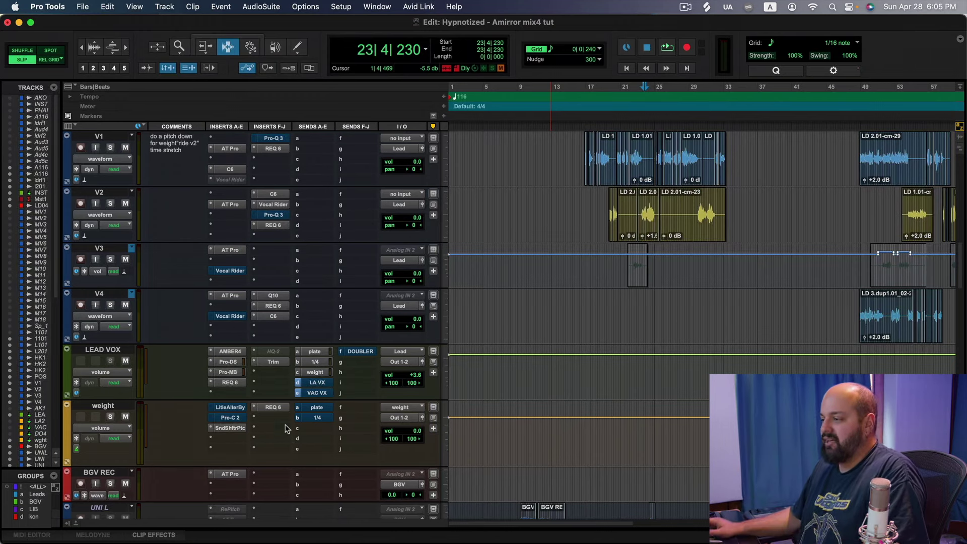
# Step: Bypass SoundShifter Pitch on weight and Trim on LEAD VOX, inspect the LEAD VOX weight send and weight REQ 6, then play the passage
pyautogui.click(225, 430)
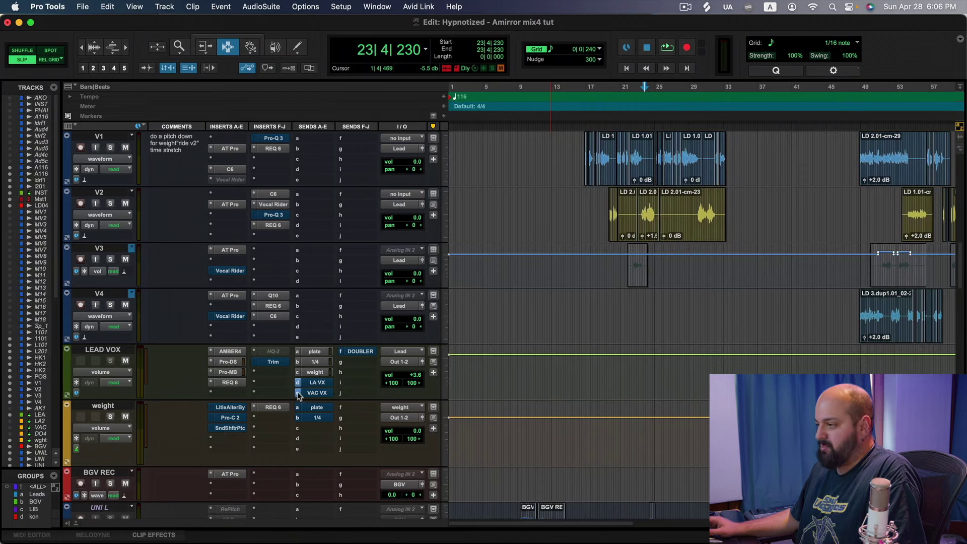
pyautogui.click(316, 372)
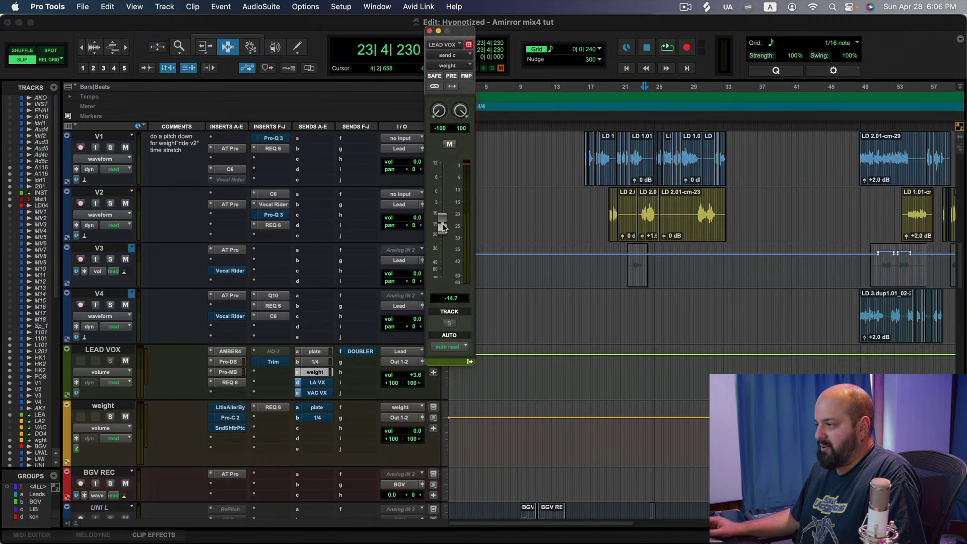
pyautogui.click(273, 408)
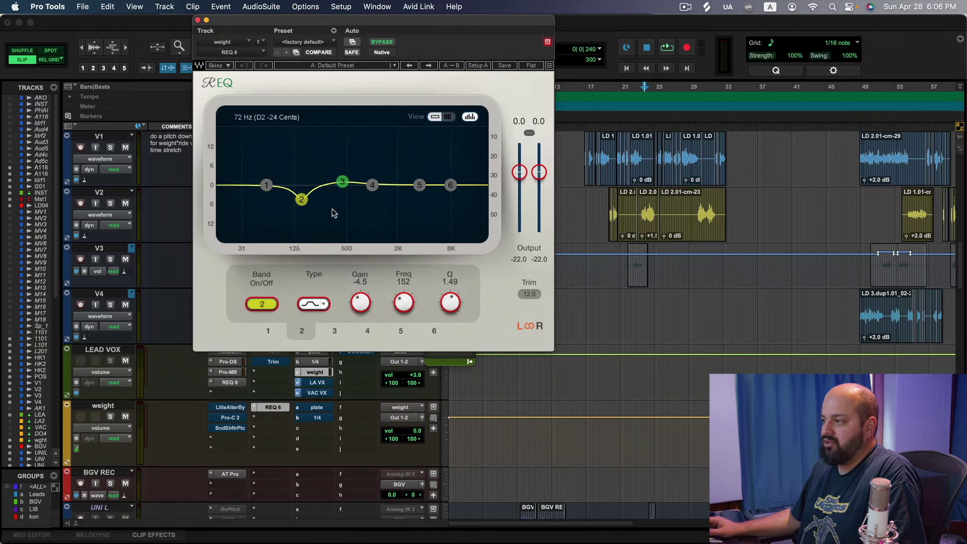
pyautogui.click(198, 20)
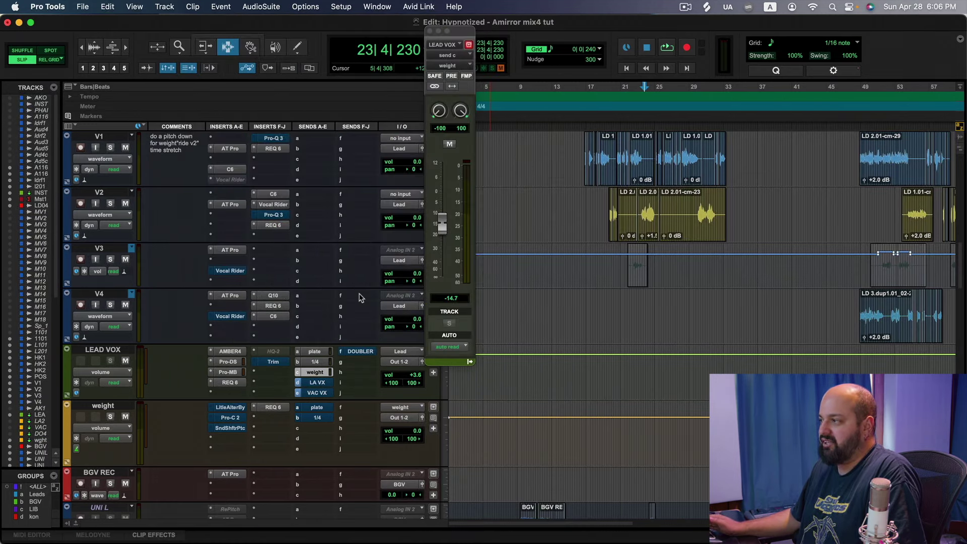
pyautogui.press('space')
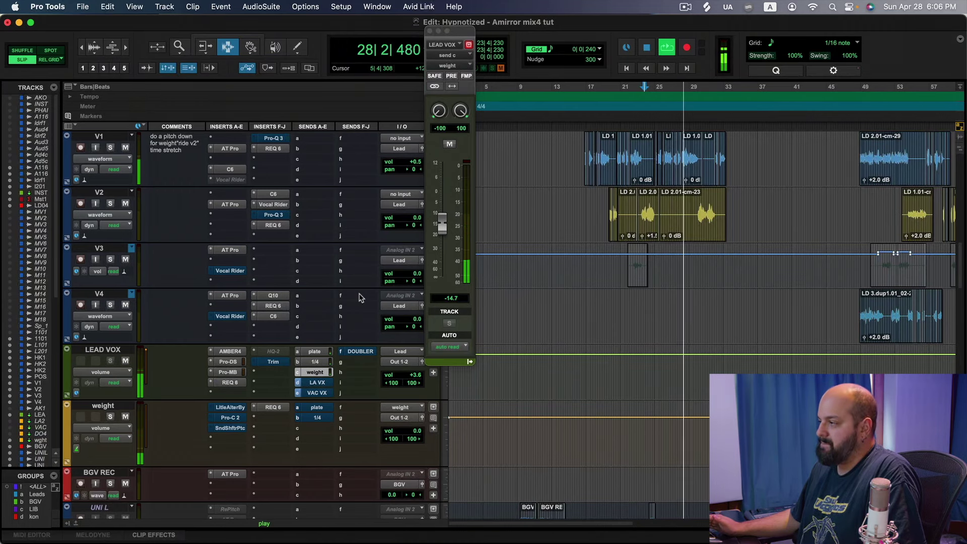
pyautogui.press('space')
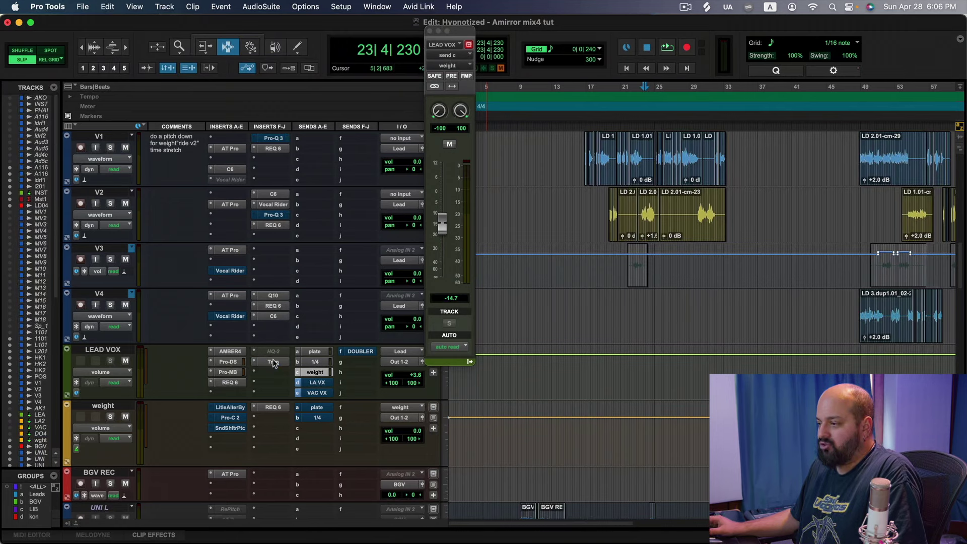
# Step: Reactivate Trim and SoundShifter Pitch, set the LEAD VOX send to weight to -15.0, audition the passage, and close the send window
pyautogui.click(444, 227)
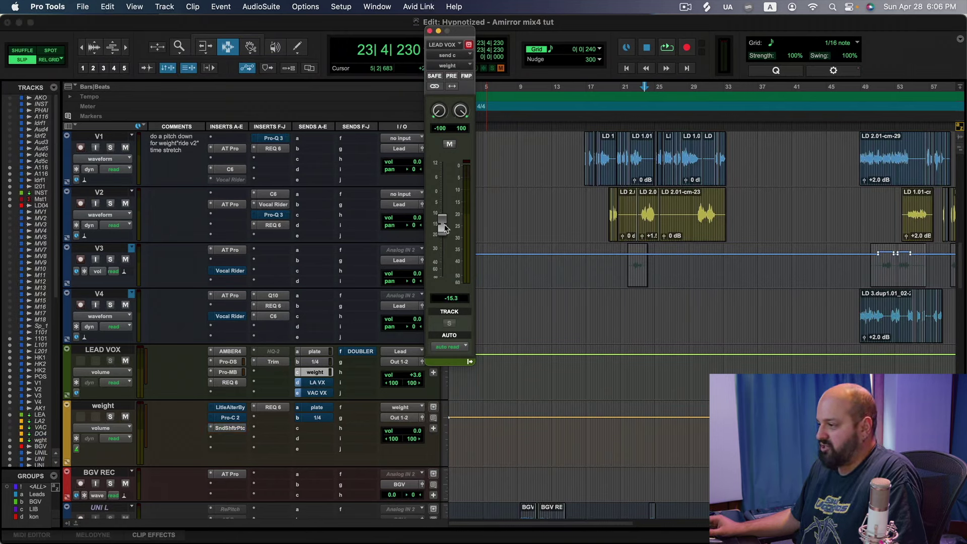
pyautogui.press('space')
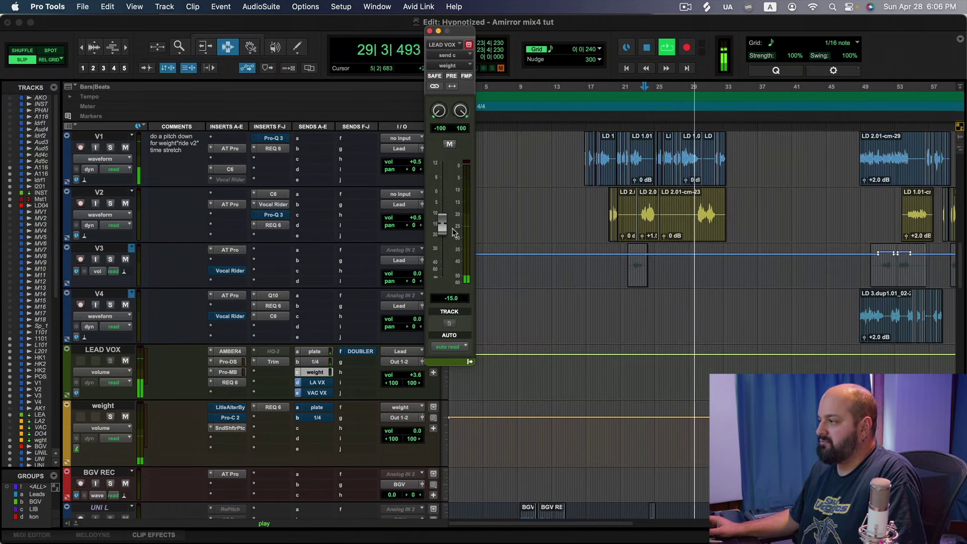
pyautogui.press('space')
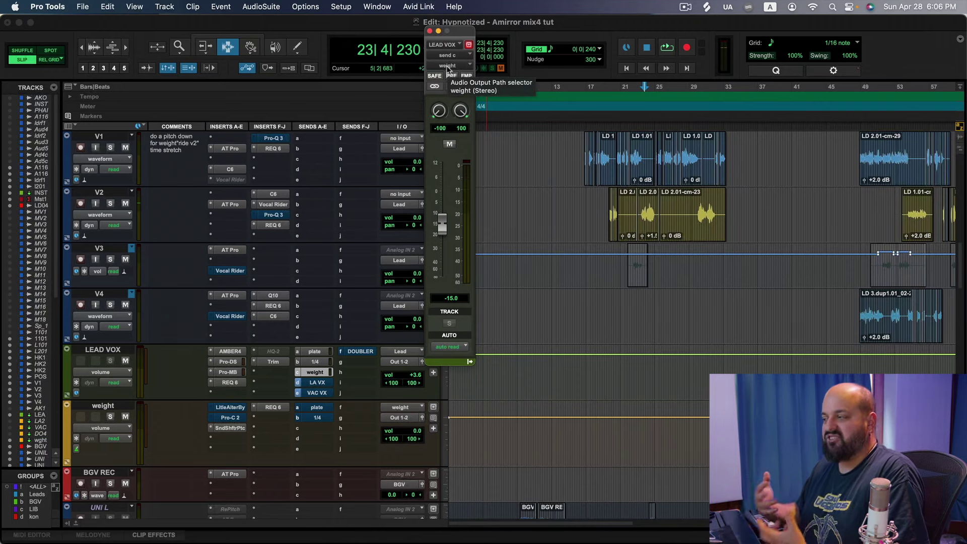
pyautogui.click(431, 31)
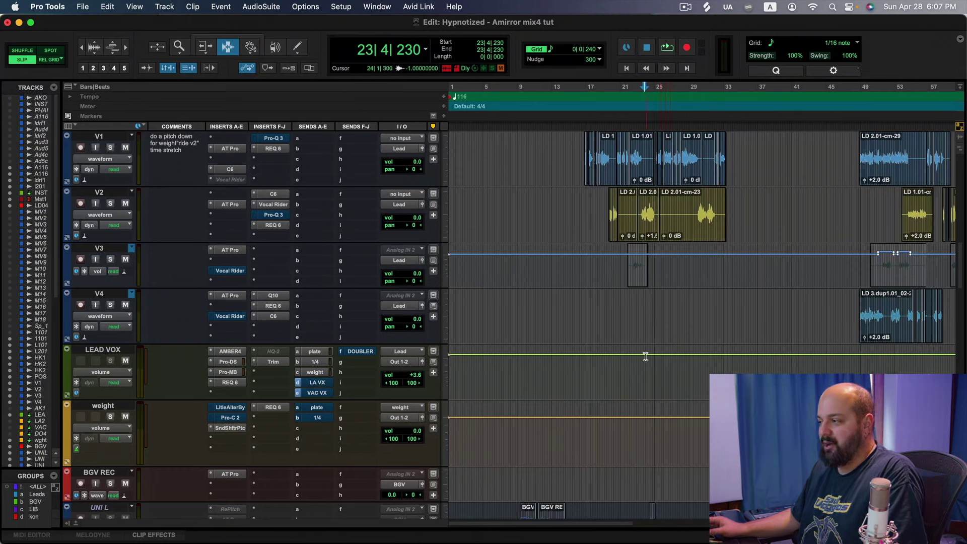
# Step: Examine the background vocal, harmony, BGV bus, reverb return and ad-lib tracks for their clips, inserts and routing
pyautogui.scroll(-3, 671, 353)
pyautogui.scroll(-4, 703, 352)
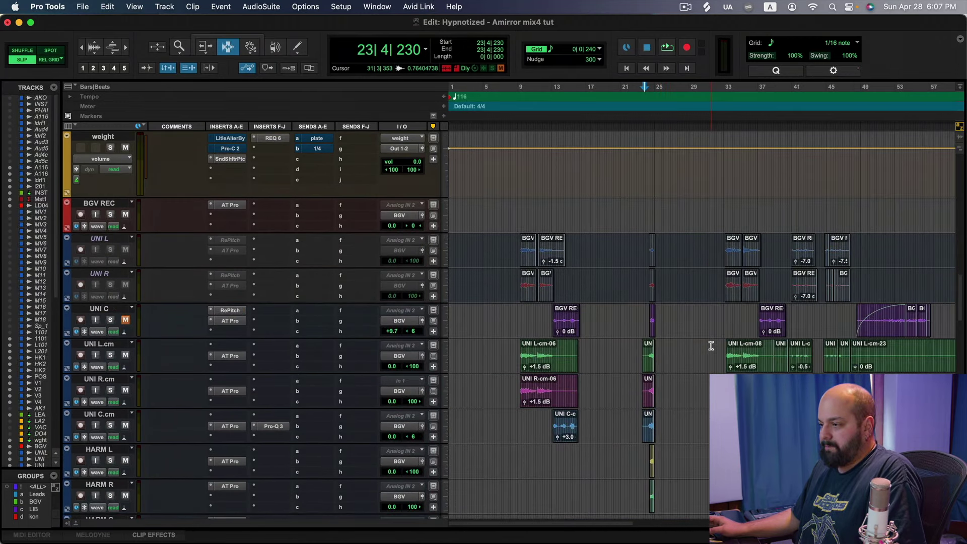
pyautogui.scroll(-3, 711, 345)
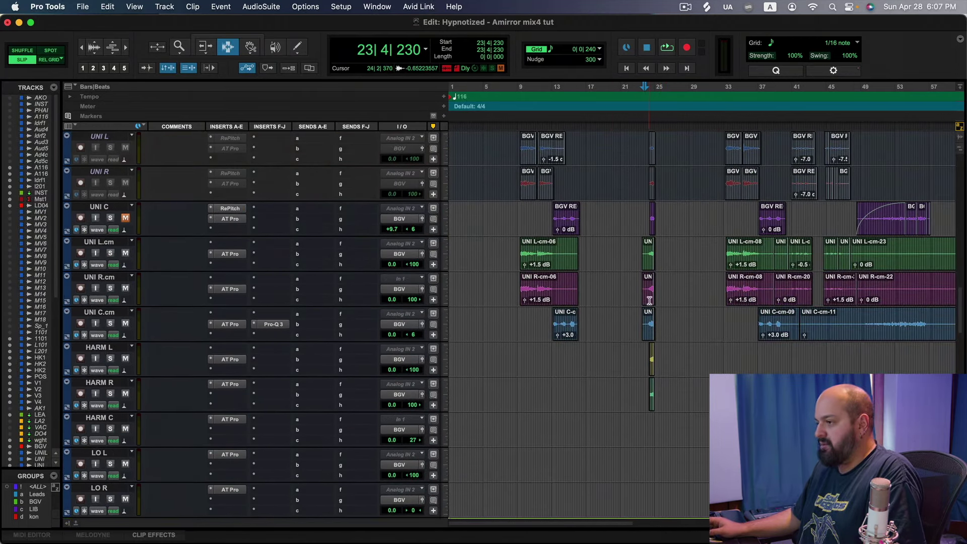
pyautogui.scroll(-1, 640, 313)
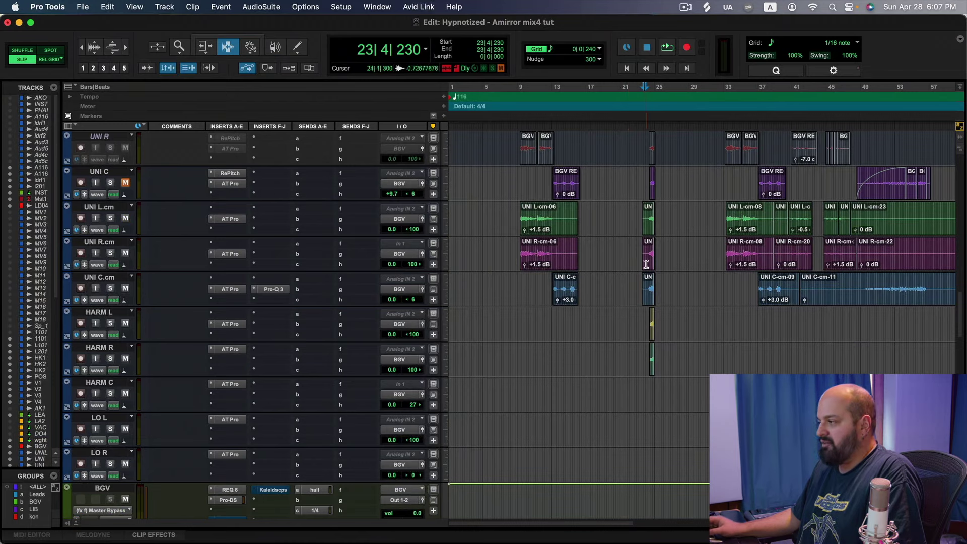
pyautogui.scroll(-1, 680, 300)
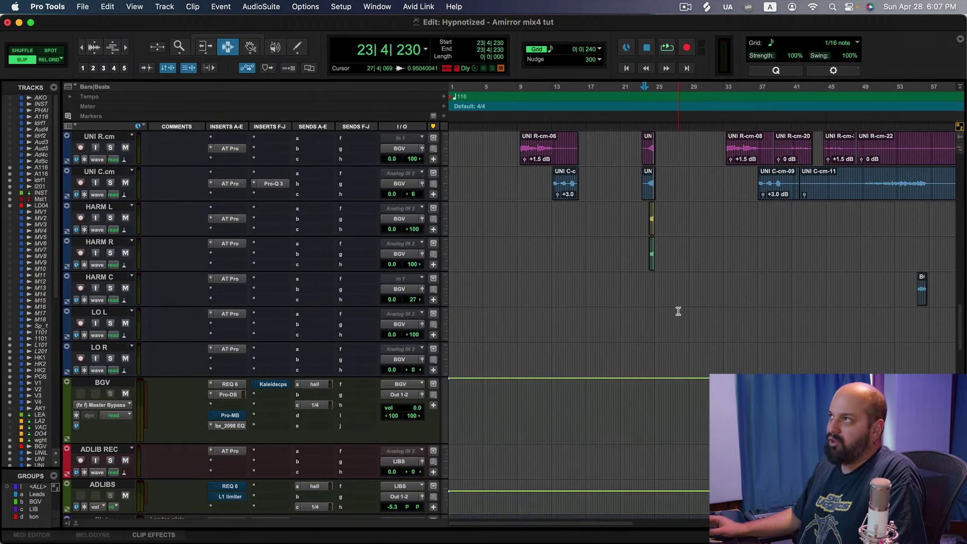
pyautogui.scroll(2, 678, 310)
pyautogui.scroll(-15, 677, 314)
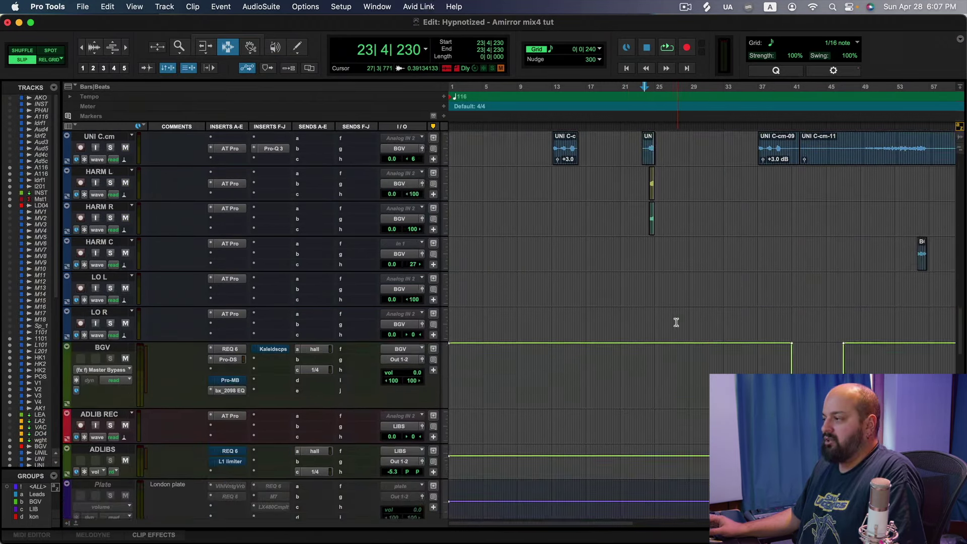
pyautogui.scroll(15, 673, 319)
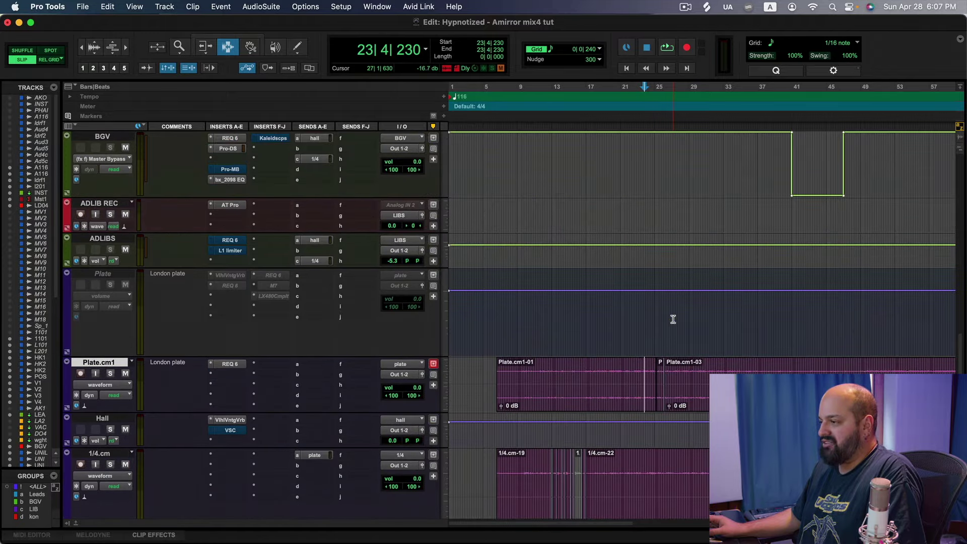
pyautogui.scroll(1, 670, 319)
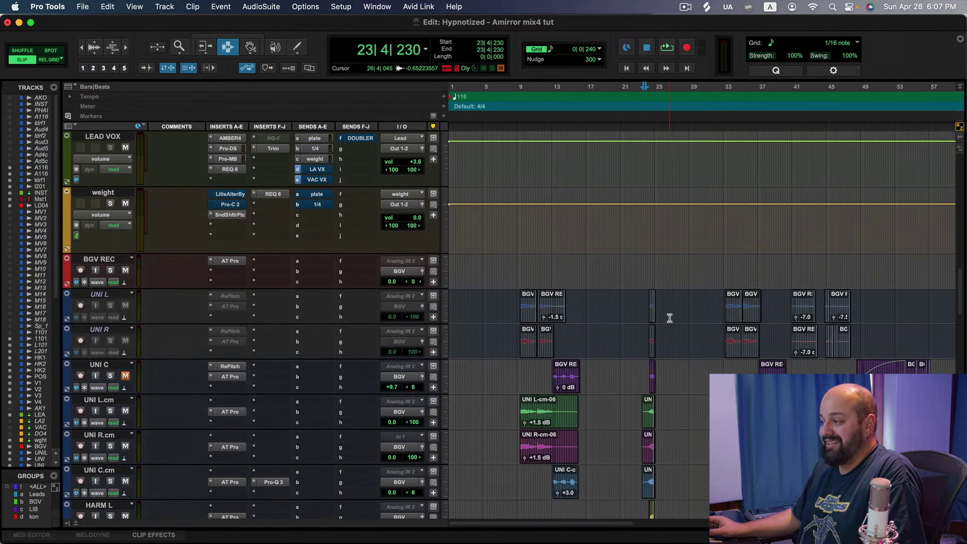
pyautogui.scroll(-2, 716, 363)
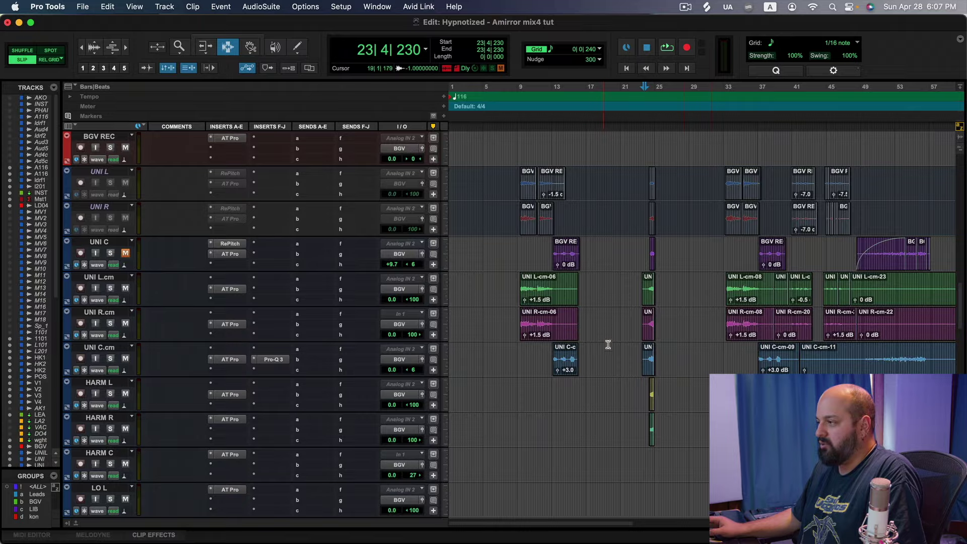
pyautogui.scroll(4, 608, 347)
pyautogui.scroll(-15, 609, 348)
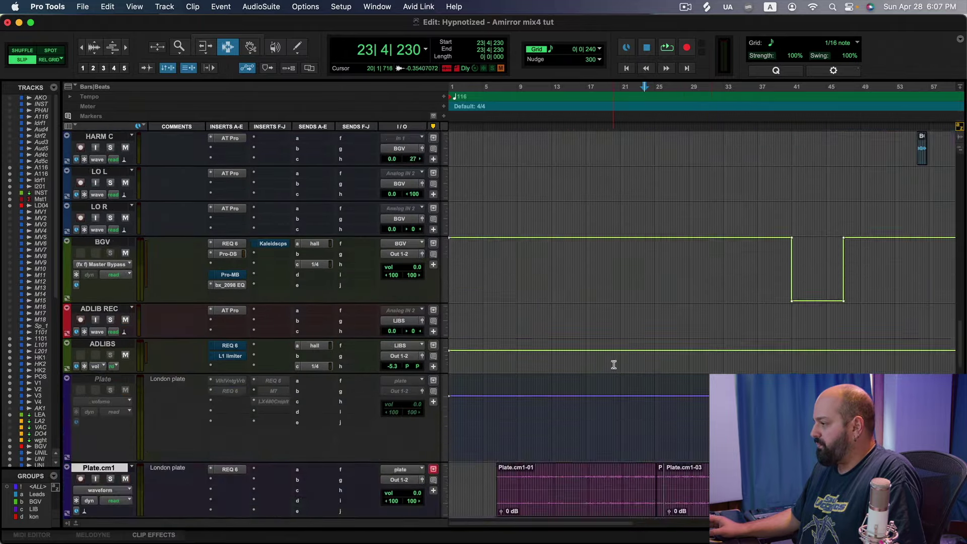
pyautogui.scroll(-15, 614, 364)
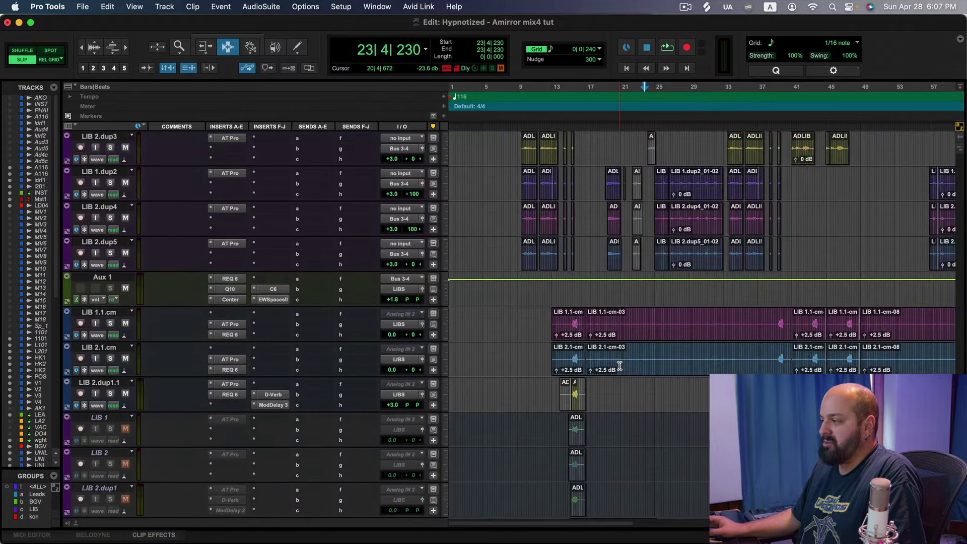
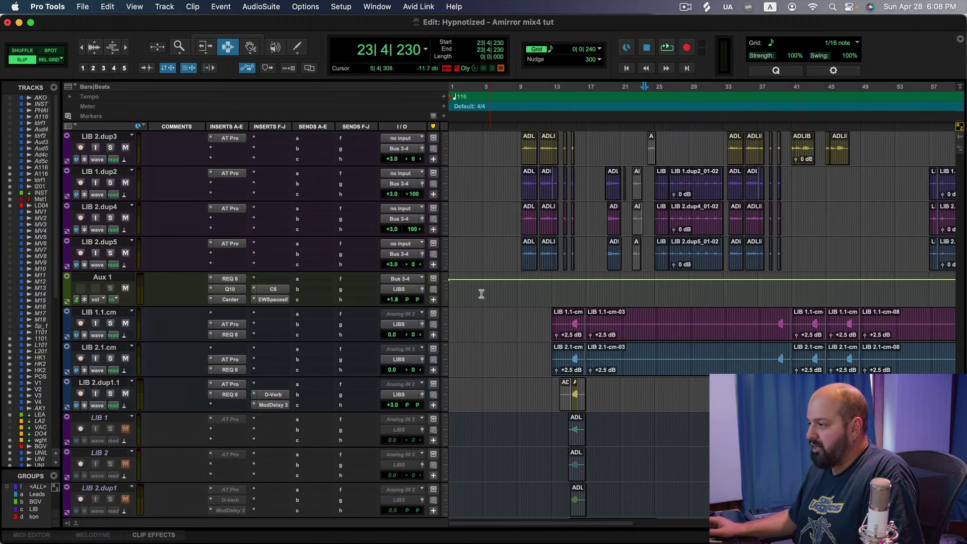
# Step: Zoom the timeline in around bar 9 on Aux 1, then inspect its EW Spaces II reverb and close the plug-in
pyautogui.click(519, 297)
pyautogui.press('t')
pyautogui.press('t')
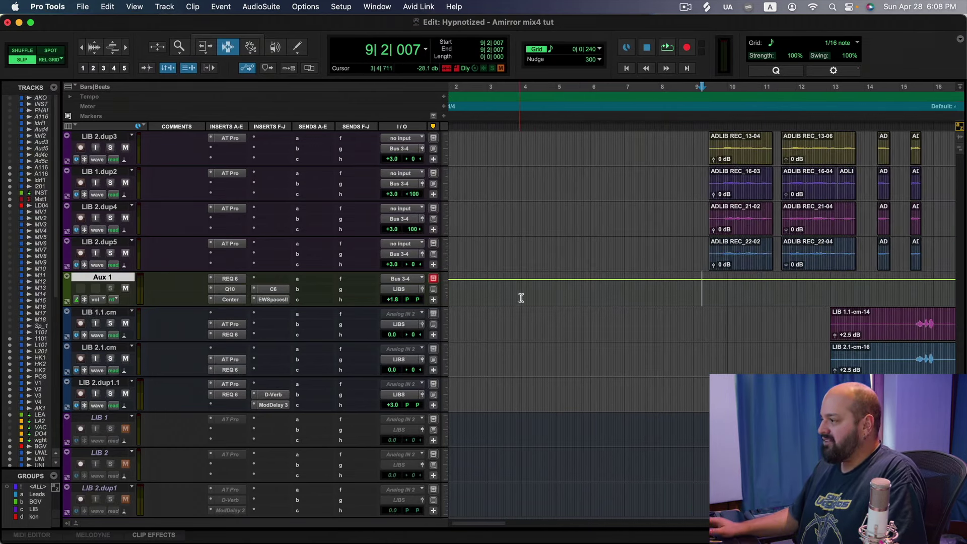
pyautogui.click(271, 300)
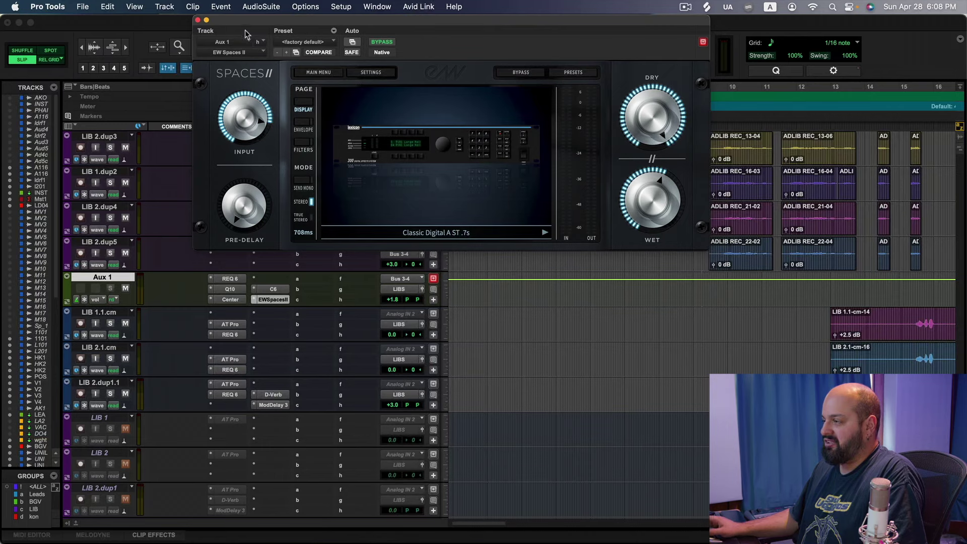
pyautogui.click(197, 20)
# Step: Review the ad-lib tracks and the ADLIBS bus sends, then inspect ValhallaVintageVerb on the Hall track and close it
pyautogui.scroll(-3, 745, 287)
pyautogui.scroll(1, 746, 287)
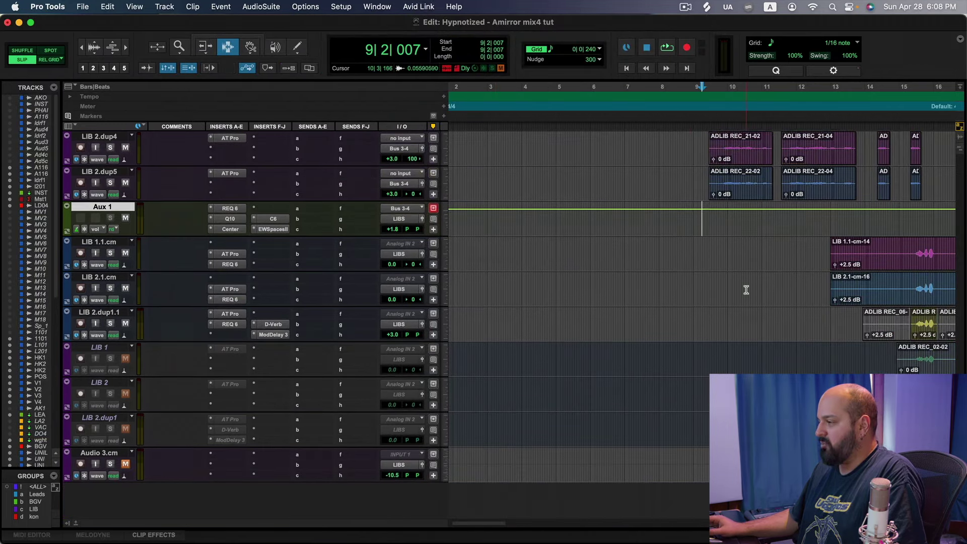
pyautogui.scroll(3, 791, 309)
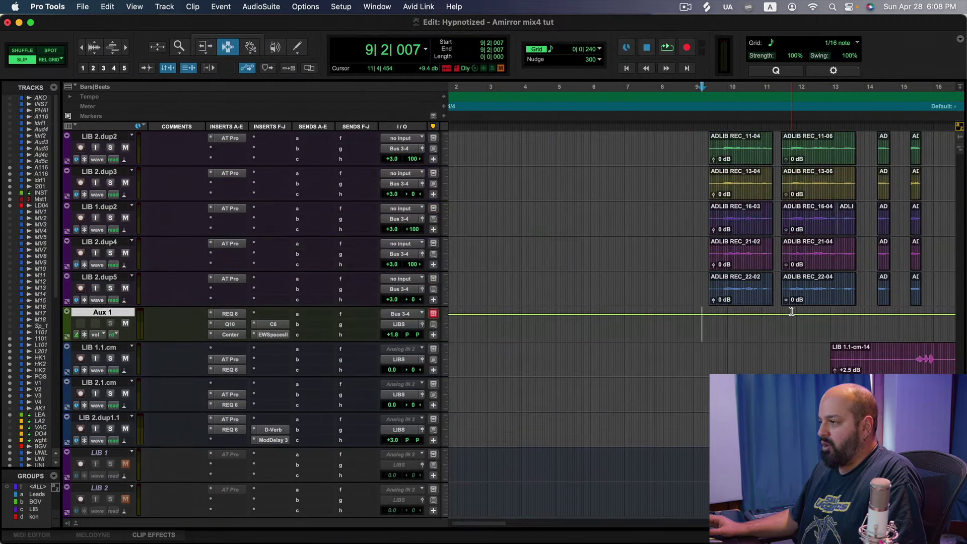
pyautogui.scroll(10, 792, 311)
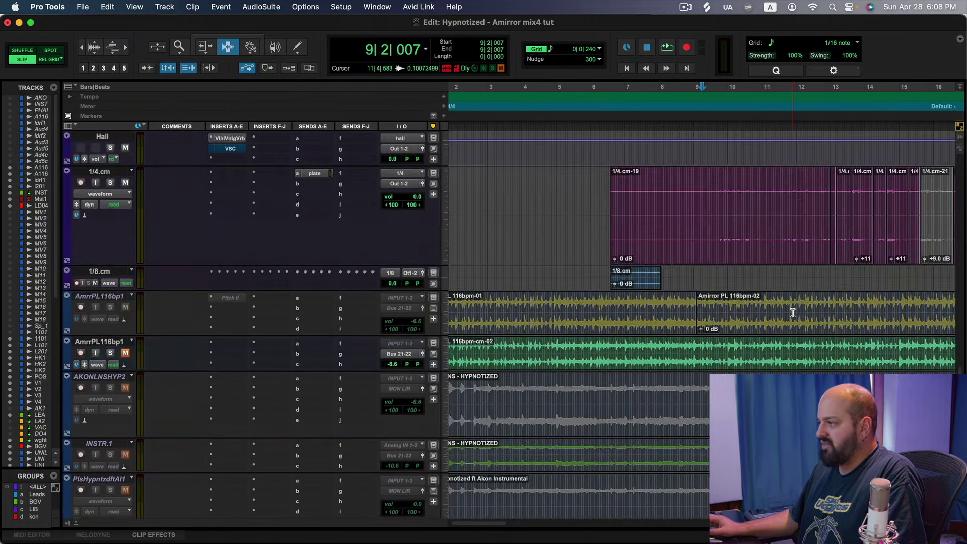
pyautogui.scroll(8, 796, 313)
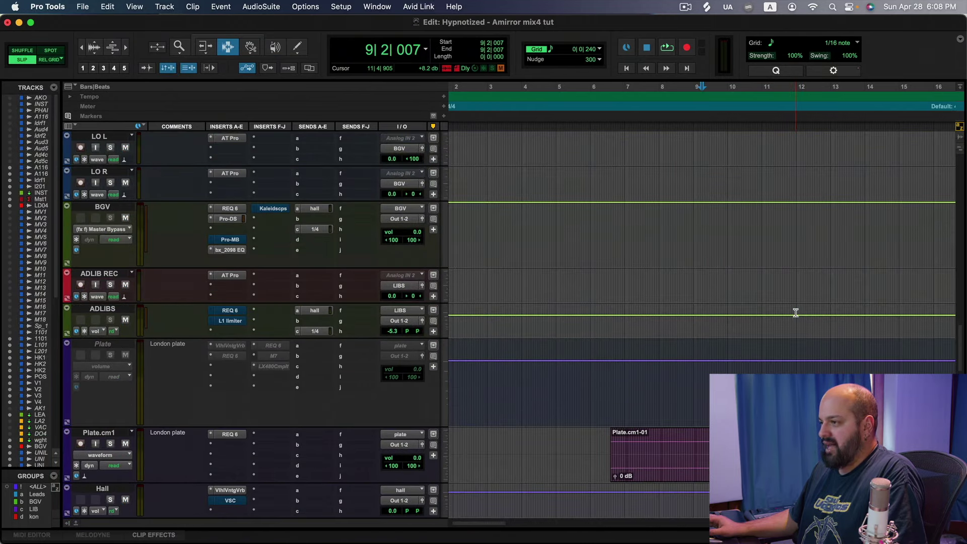
pyautogui.scroll(-5, 353, 282)
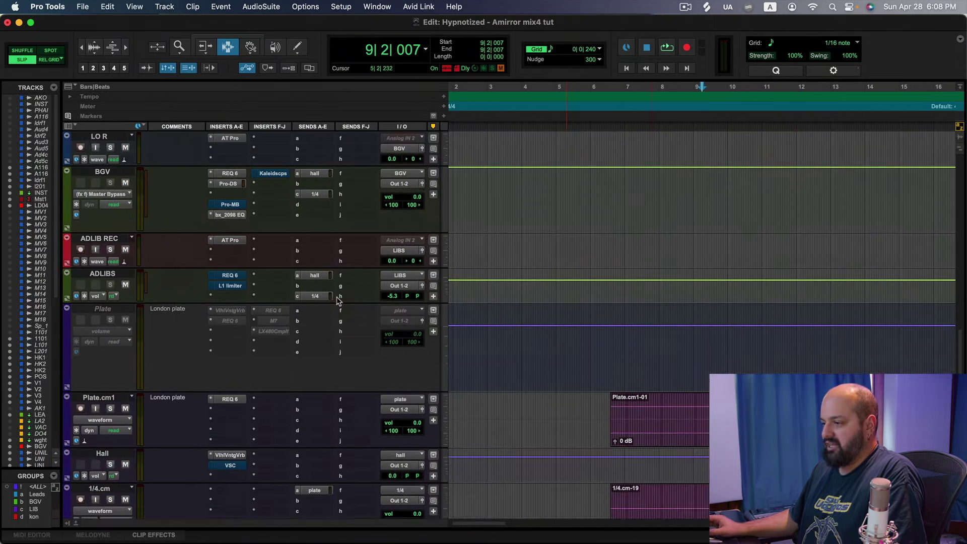
pyautogui.click(229, 353)
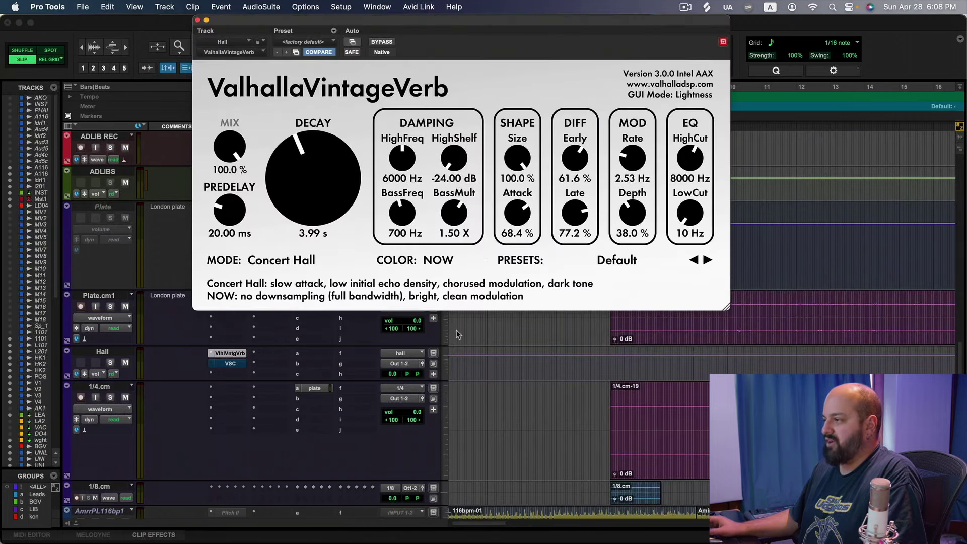
pyautogui.click(198, 20)
# Step: Bypass the Spectre, AMBER4, bx_townhouse, ATONE and Master Plan inserts on the Master 1 track
pyautogui.press('super+bracketleft')
pyautogui.press('super+bracketleft')
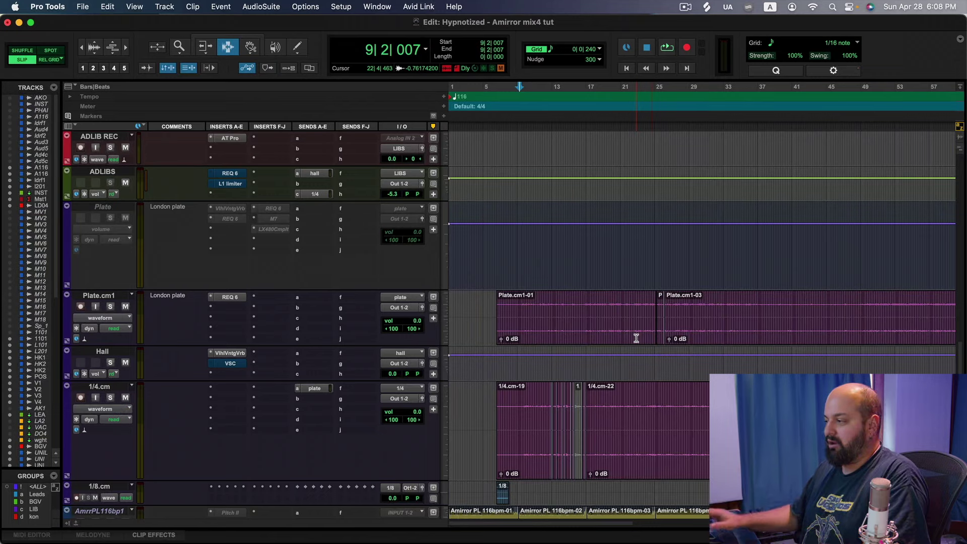
pyautogui.scroll(-2, 671, 350)
pyautogui.scroll(-15, 681, 363)
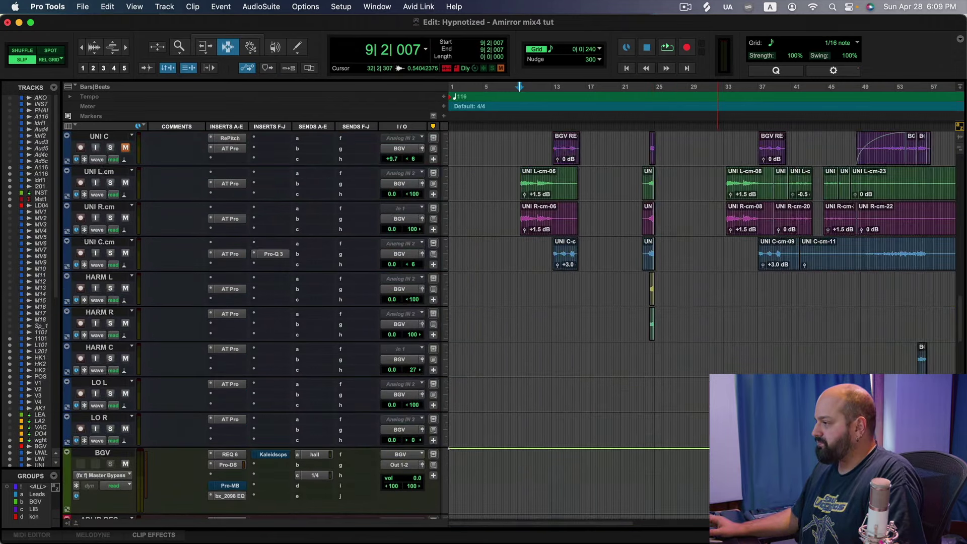
pyautogui.scroll(15, 704, 398)
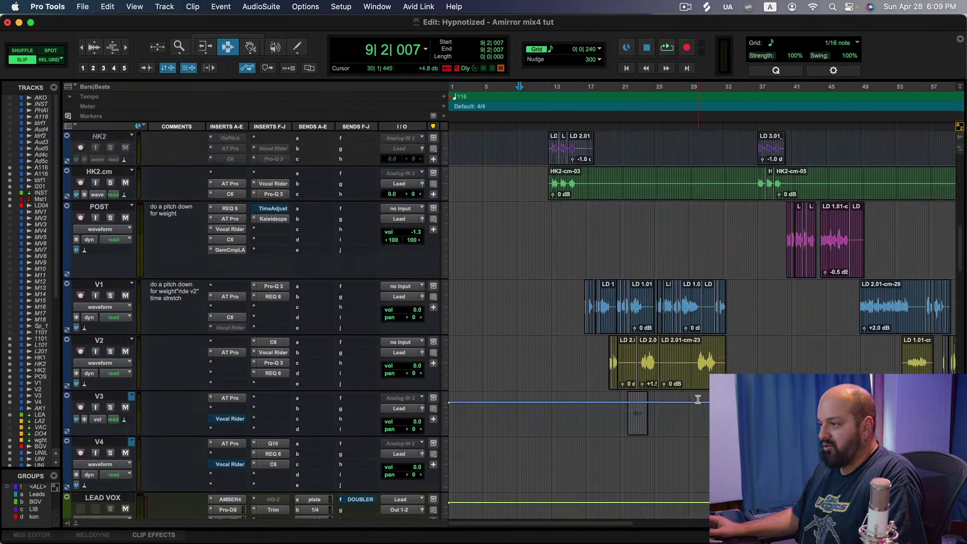
pyautogui.press('e')
pyautogui.press('e')
pyautogui.keyDown('super'); pyautogui.click(218, 244); pyautogui.keyUp('super')
pyautogui.keyDown('super'); pyautogui.click(229, 254); pyautogui.keyUp('super')
pyautogui.keyDown('super'); pyautogui.click(232, 265); pyautogui.keyUp('super')
pyautogui.keyDown('super'); pyautogui.click(235, 275); pyautogui.keyUp('super')
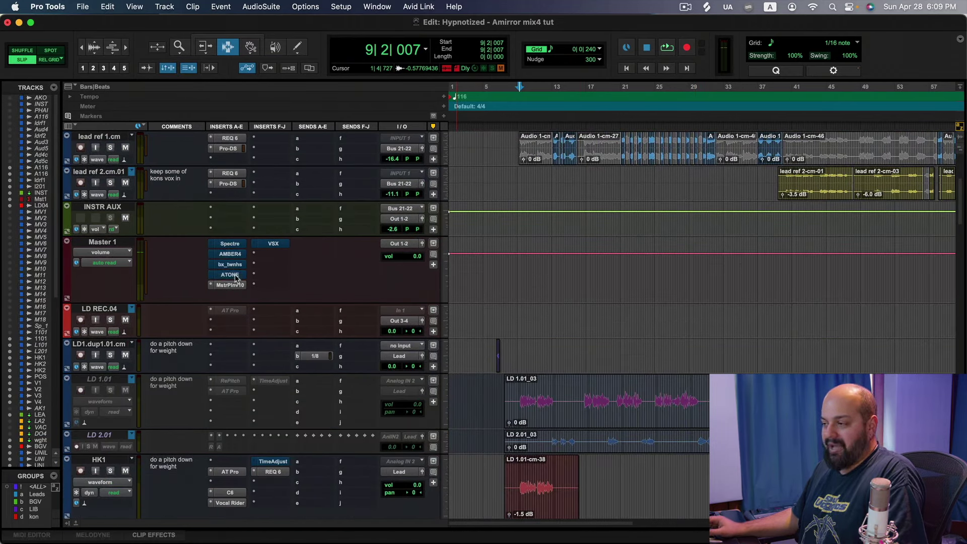
pyautogui.keyDown('super'); pyautogui.click(231, 285); pyautogui.keyUp('super')
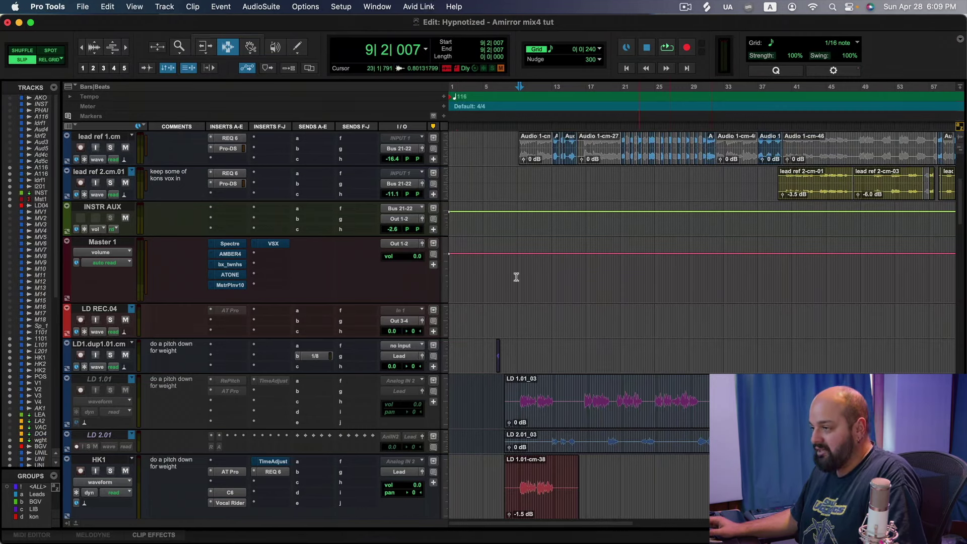
# Step: Reactivate Spectre on Master 1 while auditioning the mix from about bar 40, then close the plug-in and stop playback
pyautogui.click(231, 245)
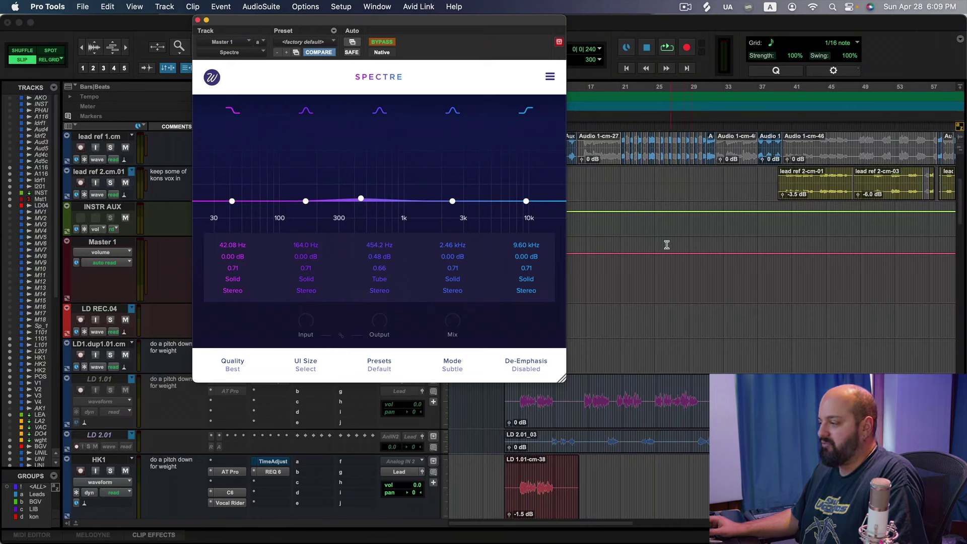
pyautogui.click(791, 349)
pyautogui.press('space')
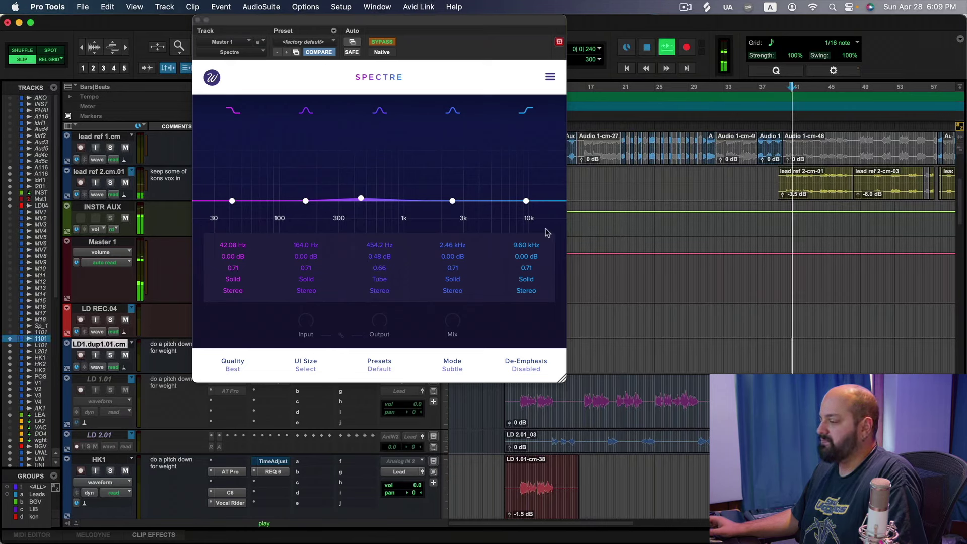
pyautogui.click(381, 42)
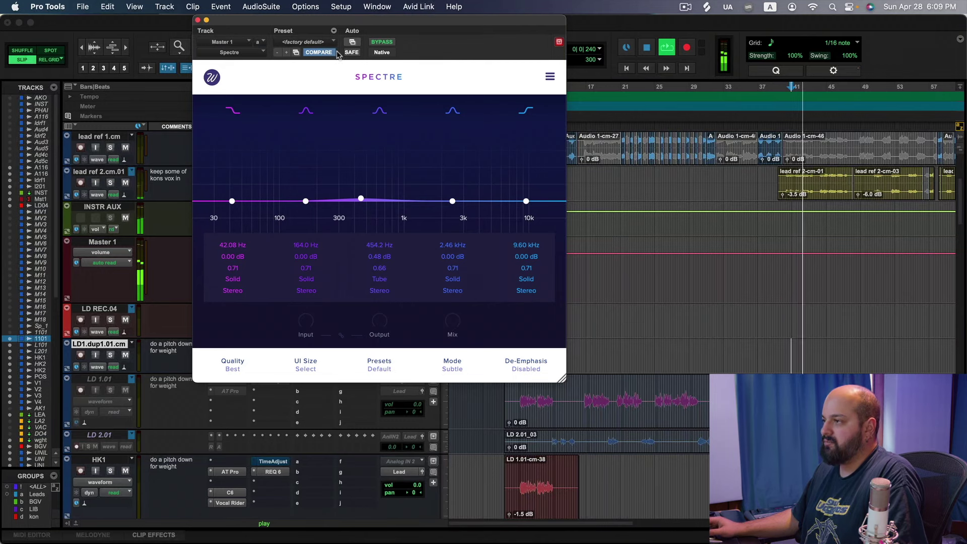
pyautogui.click(198, 20)
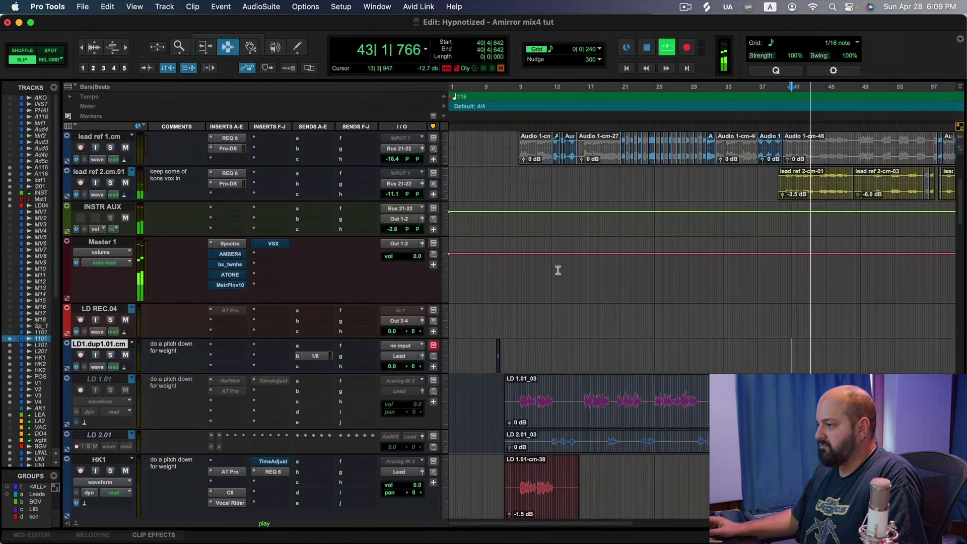
pyautogui.press('space')
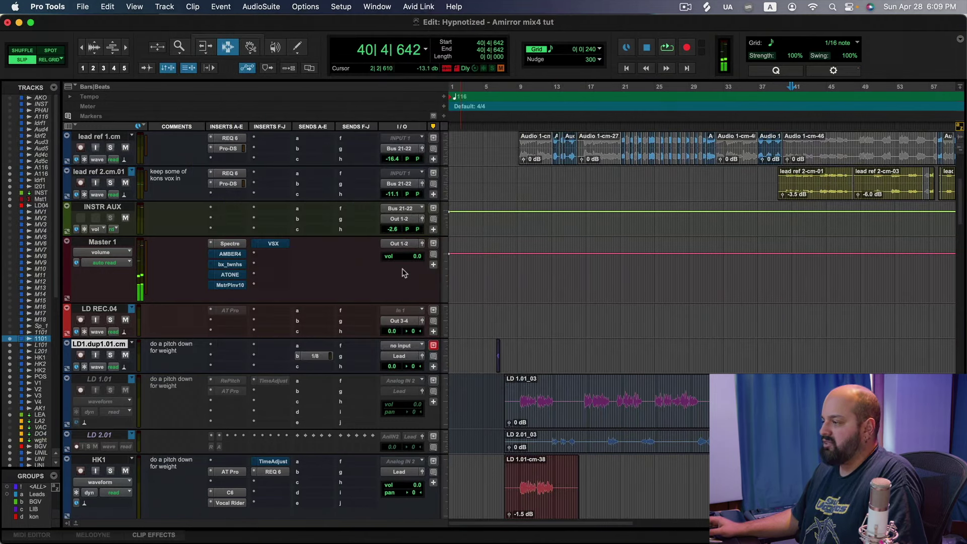
# Step: Reactivate the AMBER4 equalizer on Master 1, audition the same passage, then close the plug-in and stop playback
pyautogui.click(231, 256)
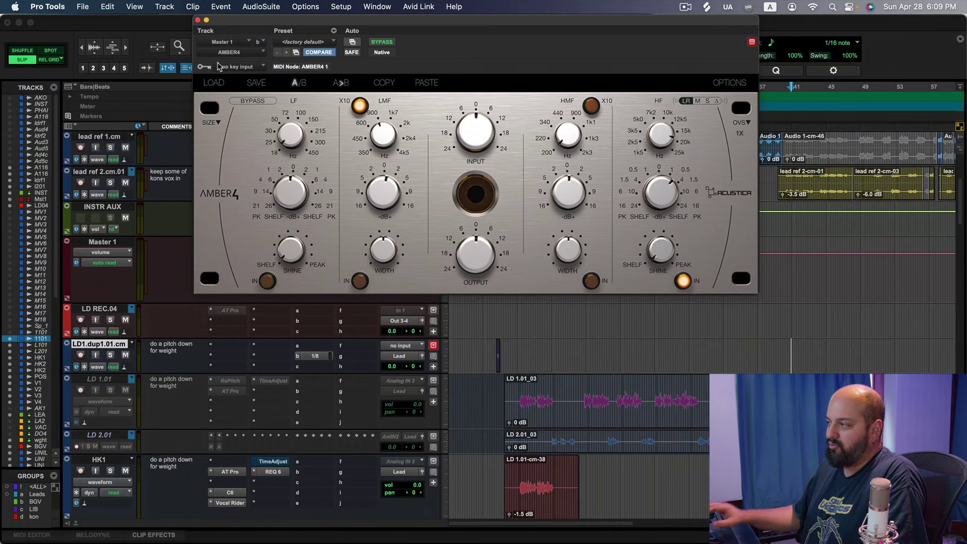
pyautogui.press('space')
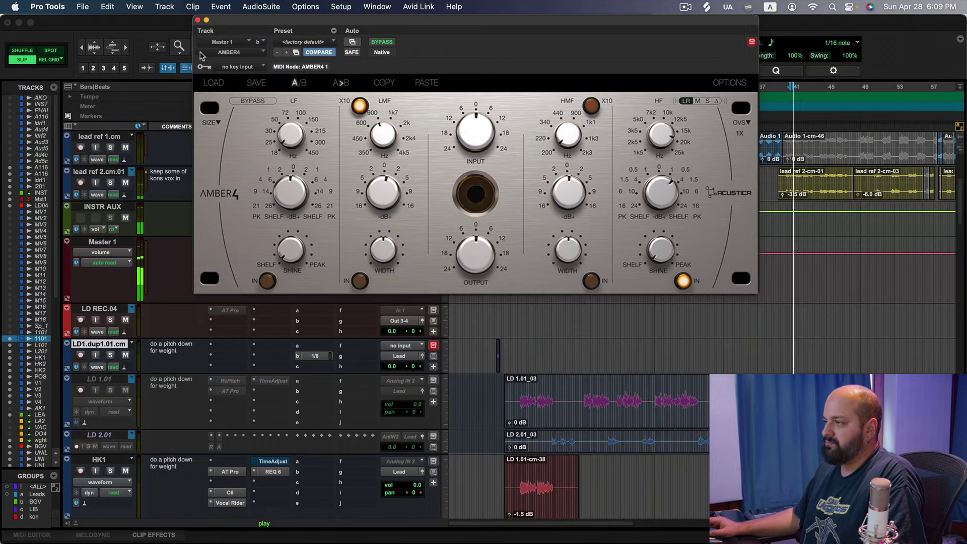
pyautogui.click(197, 20)
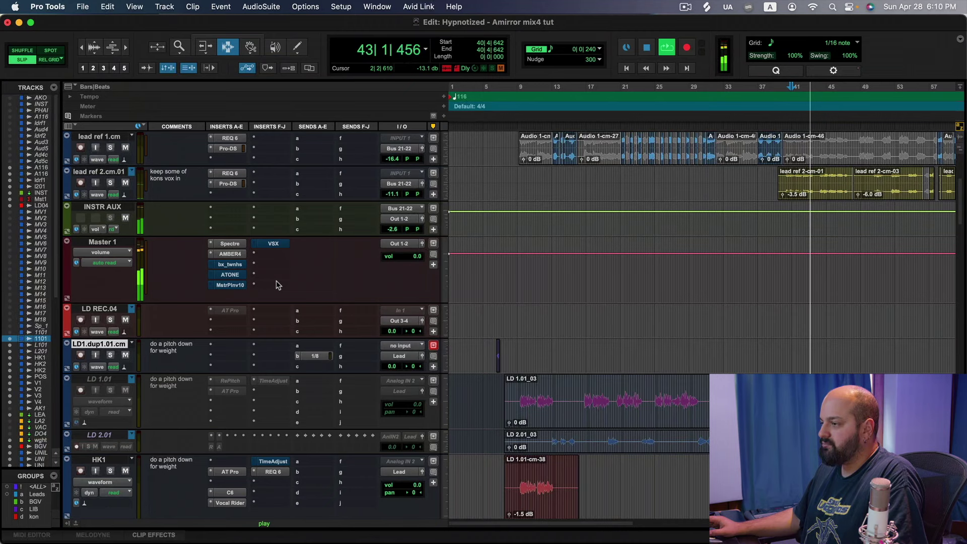
pyautogui.press('space')
# Step: Reactivate the bx_townhouse buss compressor on Master 1, audition the passage, then close the plug-in and stop playback
pyautogui.click(234, 266)
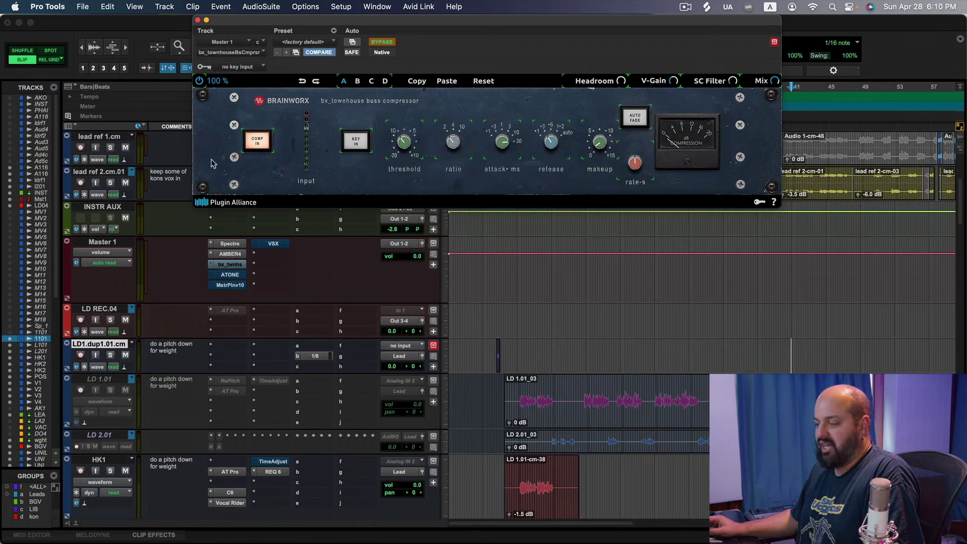
pyautogui.click(381, 42)
pyautogui.press('space')
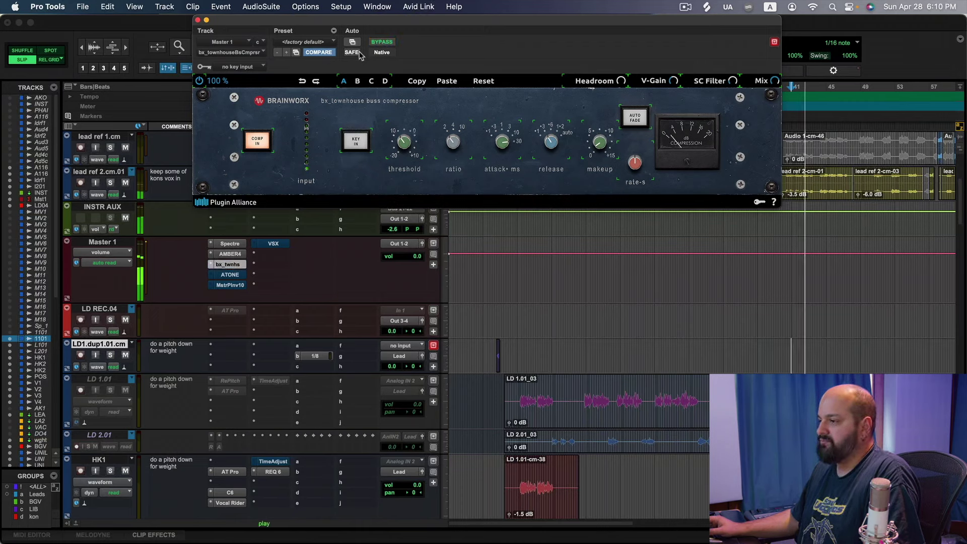
pyautogui.click(198, 20)
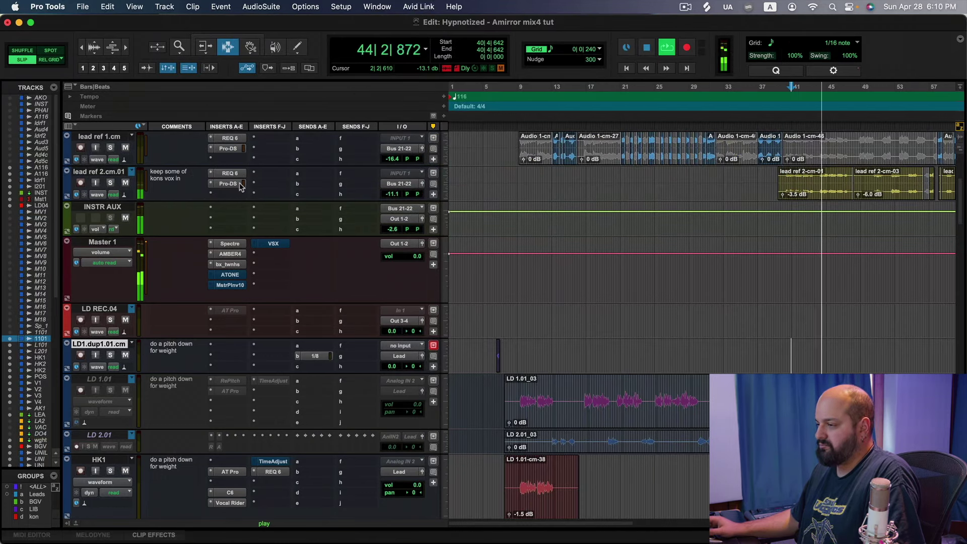
pyautogui.press('space')
# Step: Compare the mix with ATONE on Master 1 bypassed and active from about bar 49, leaving the plug-in active
pyautogui.click(868, 281)
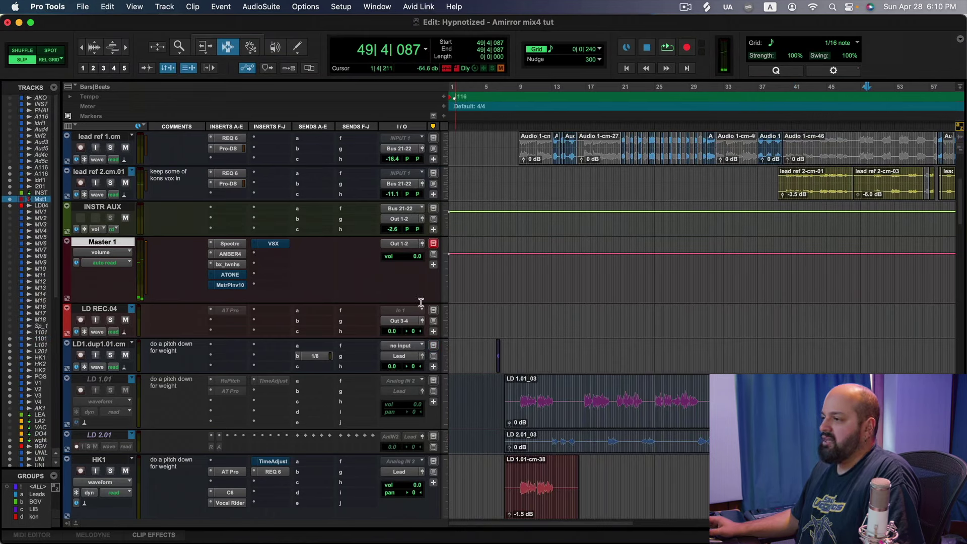
pyautogui.click(227, 276)
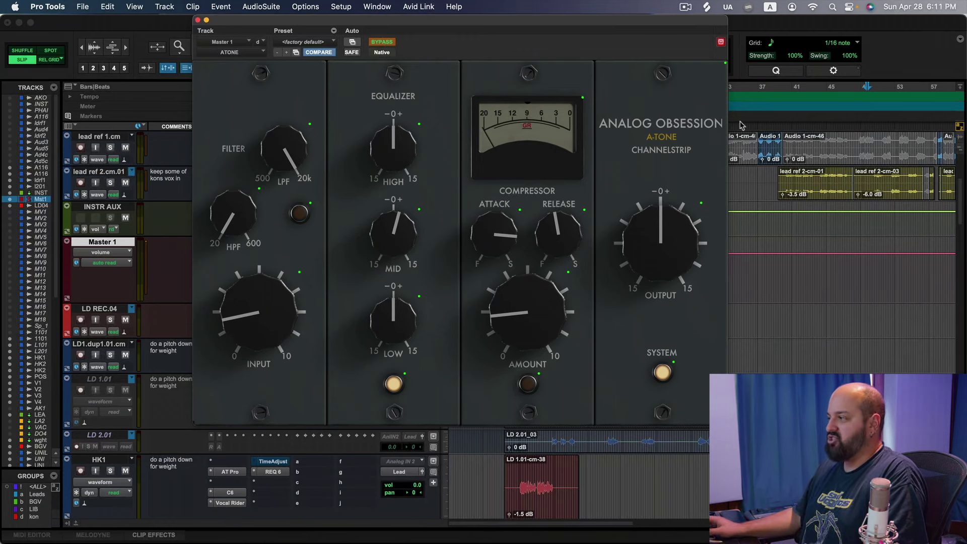
pyautogui.click(862, 179)
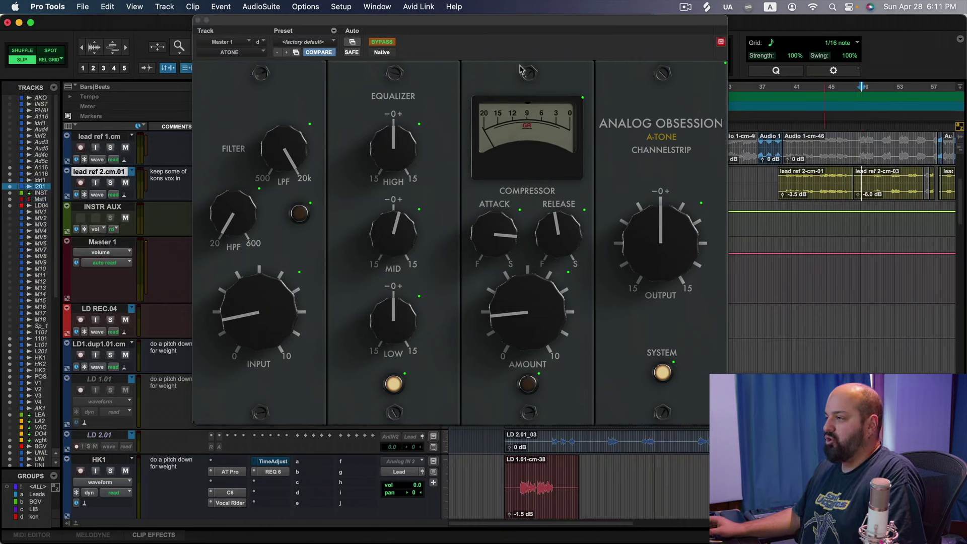
pyautogui.press('space')
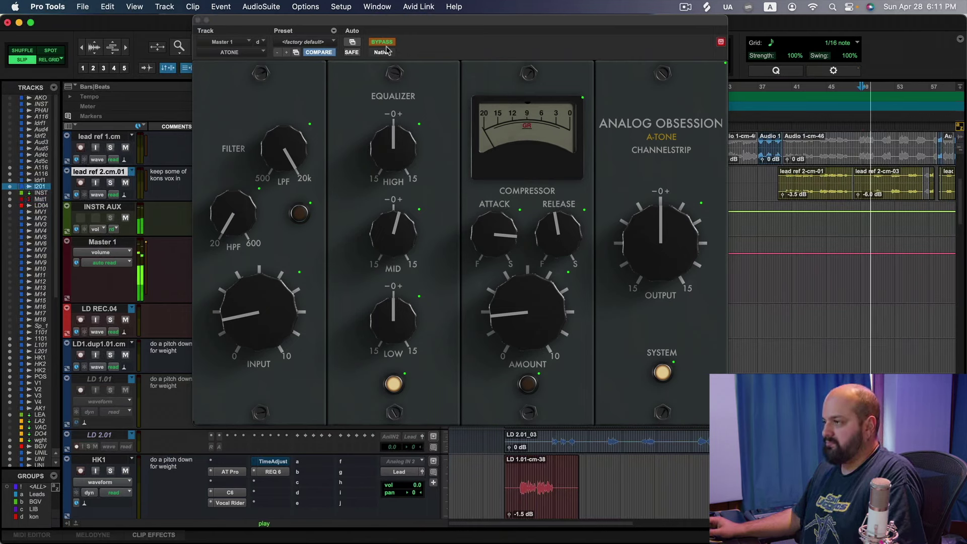
pyautogui.click(383, 45)
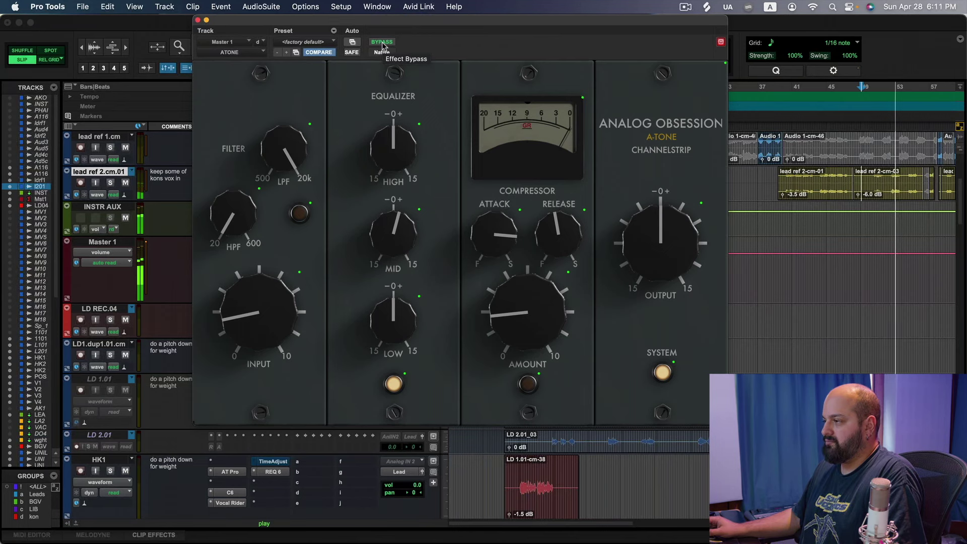
pyautogui.click(382, 42)
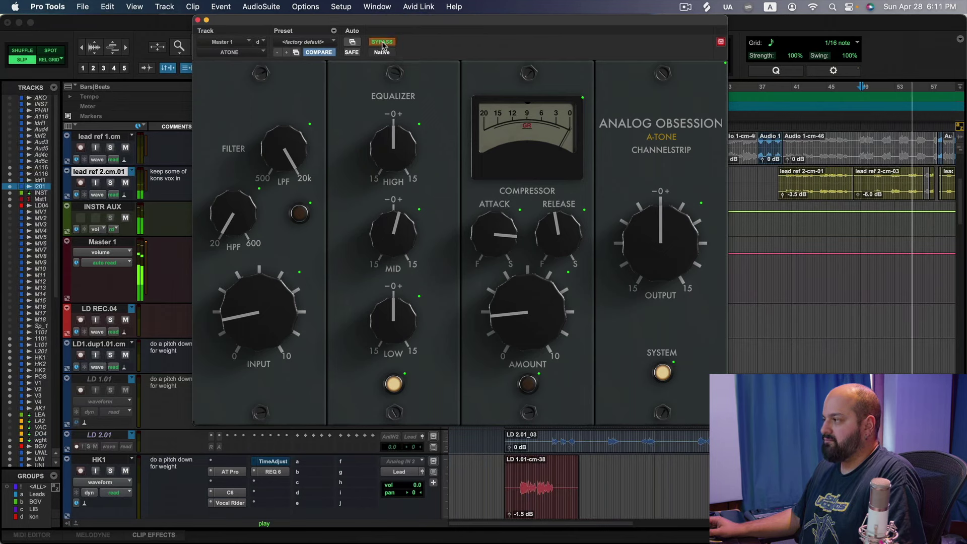
pyautogui.click(383, 43)
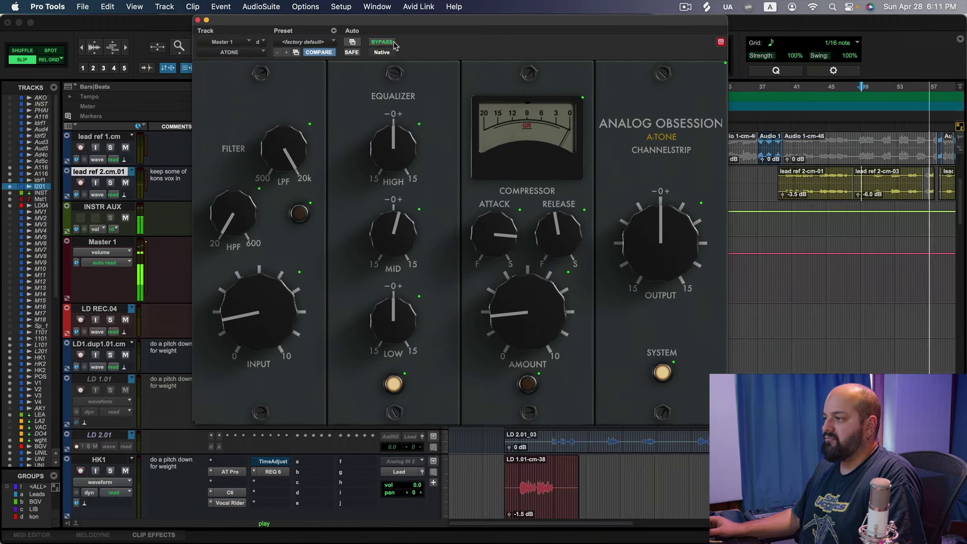
pyautogui.press('space')
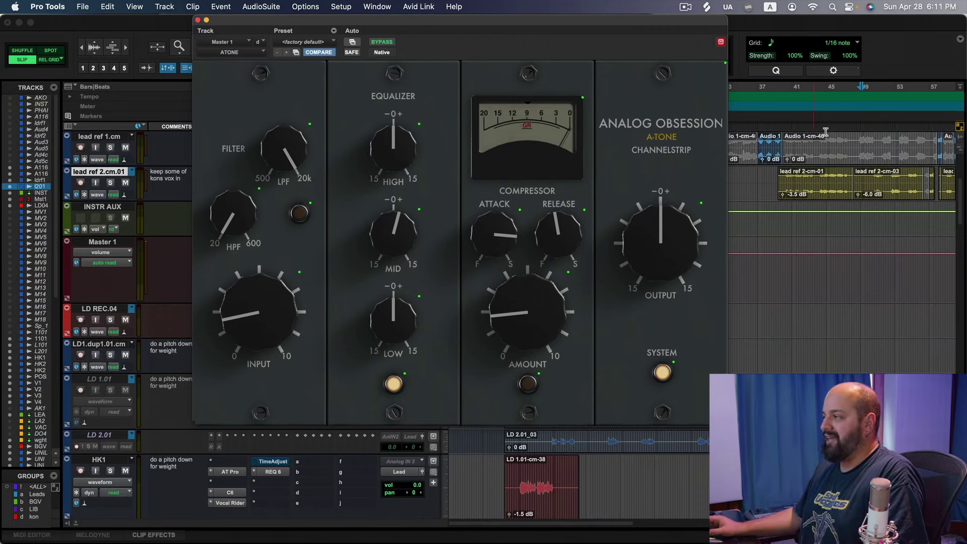
# Step: Try to audition ATONE again from about bar 48, then dismiss the CPU power error
pyautogui.click(857, 144)
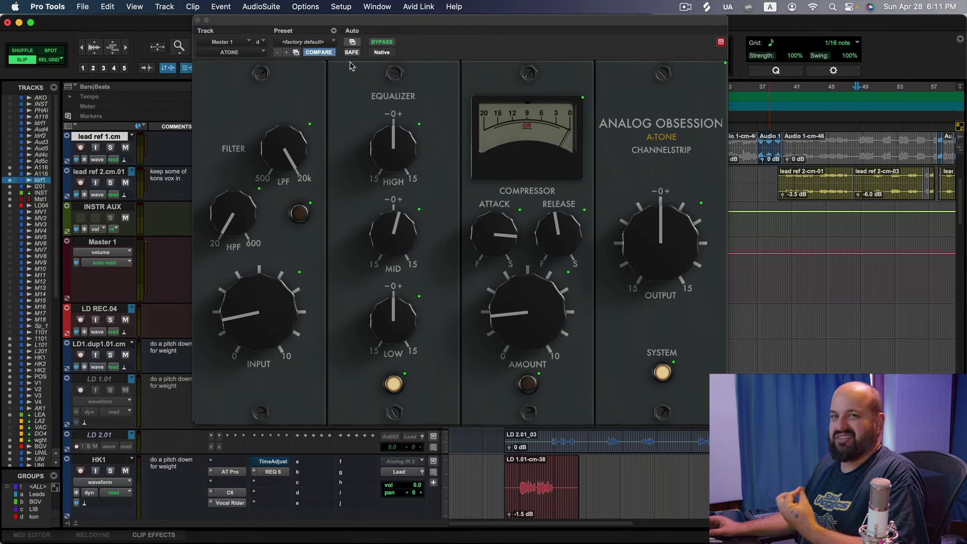
pyautogui.click(386, 45)
pyautogui.press('space')
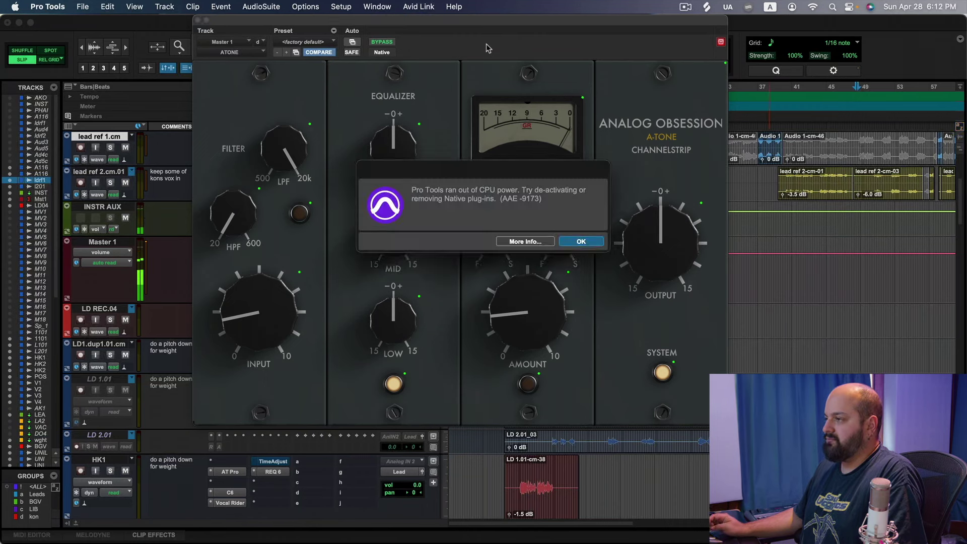
pyautogui.click(573, 247)
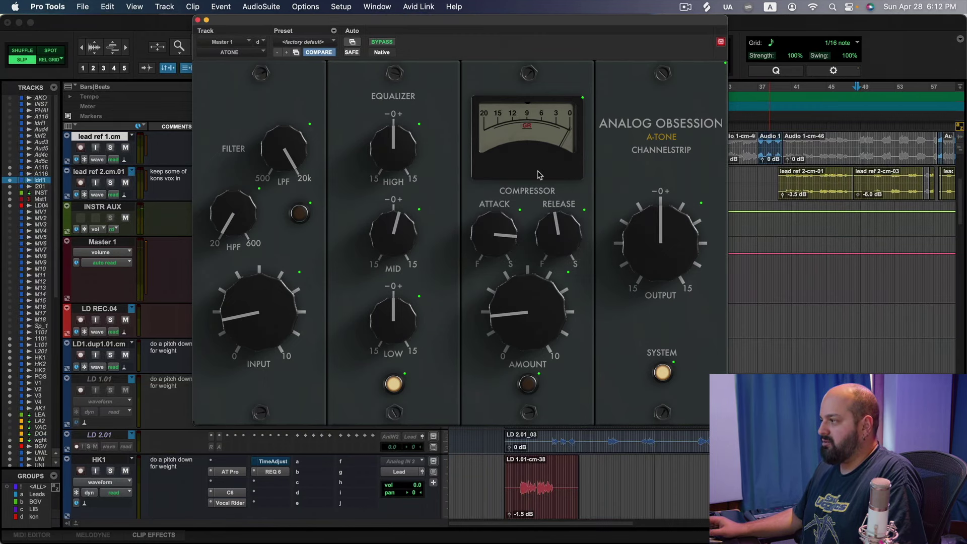
pyautogui.click(582, 242)
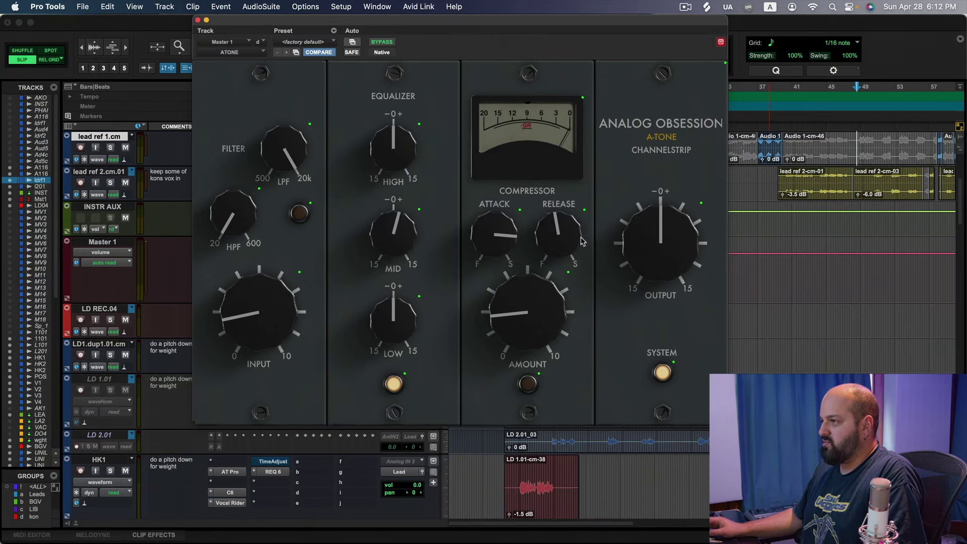
# Step: Set the Playback Engine's H/W buffer size to 256 Samples
pyautogui.click(342, 6)
pyautogui.click(353, 35)
pyautogui.click(474, 154)
pyautogui.click(471, 156)
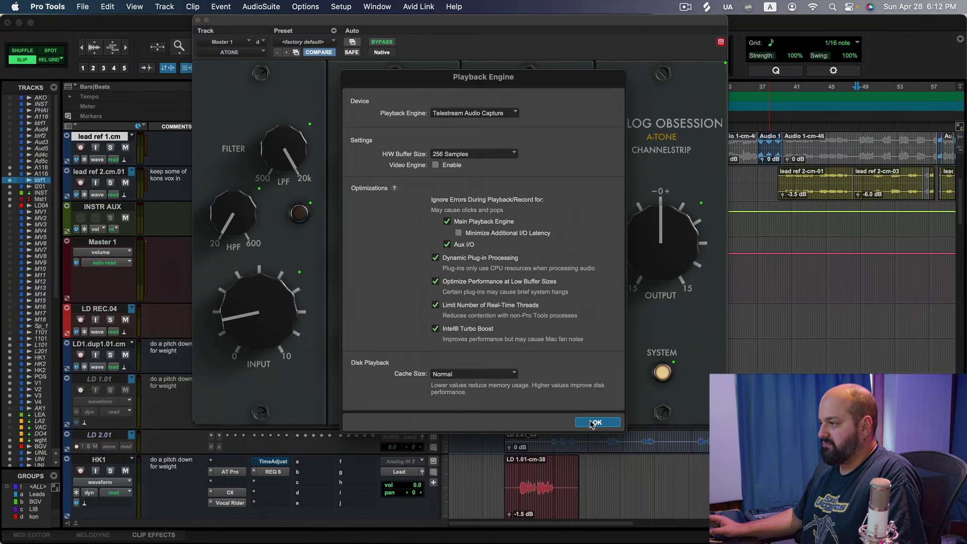
pyautogui.click(594, 423)
# Step: Audition the passage from bar 48 with ATONE active, then stop playback and close the plug-in
pyautogui.press('space')
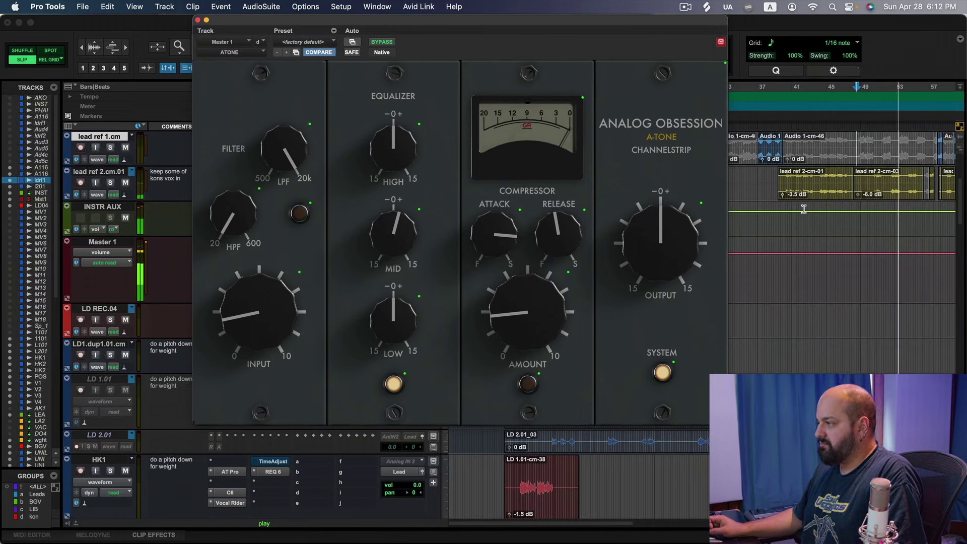
pyautogui.press('space')
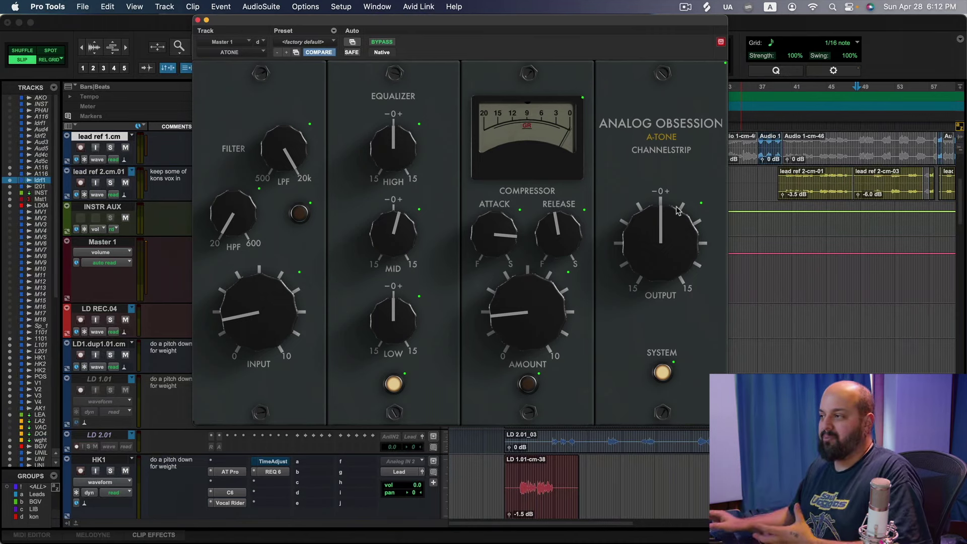
pyautogui.click(198, 20)
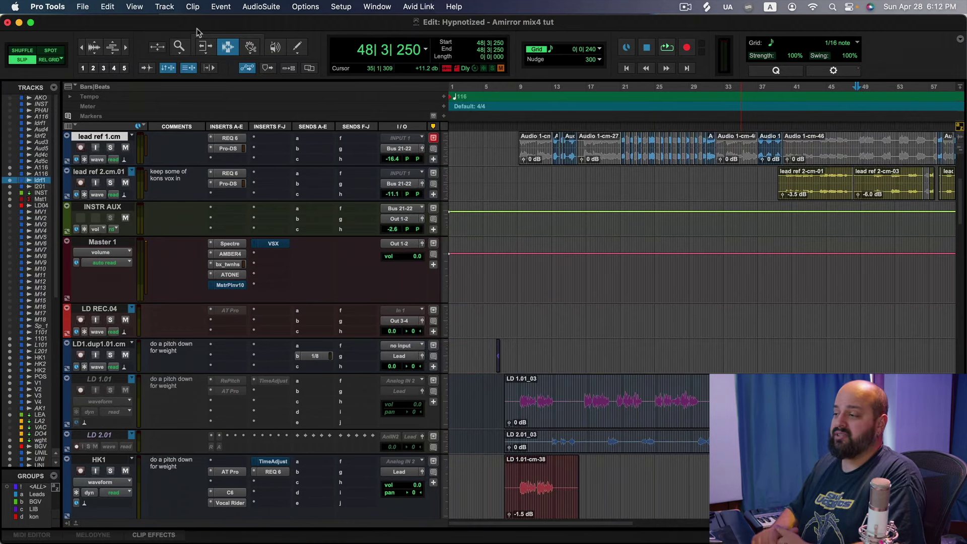
# Step: Open Master Plan on the Master 1 track and examine its Loud amount and Thick saturation circuit
pyautogui.click(231, 286)
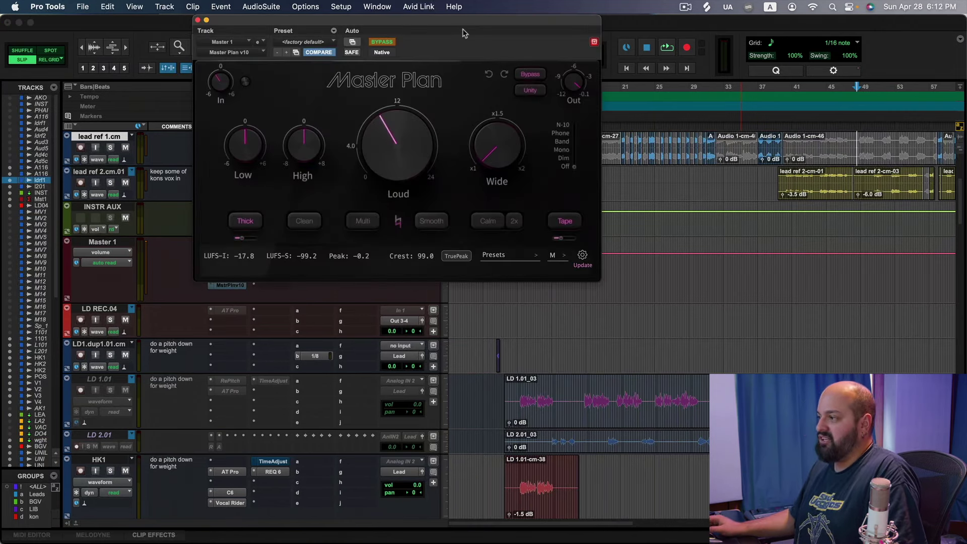
pyautogui.moveTo(407, 134)
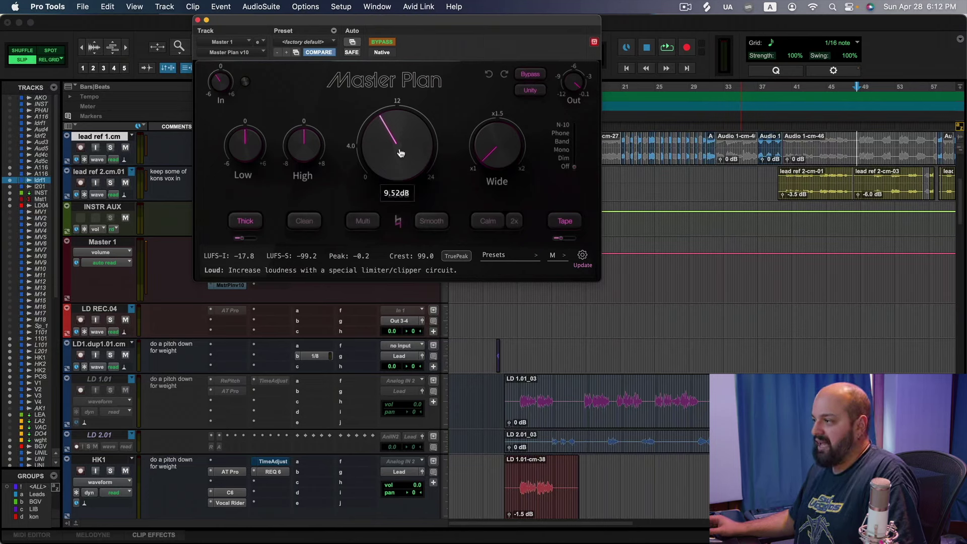
pyautogui.click(250, 222)
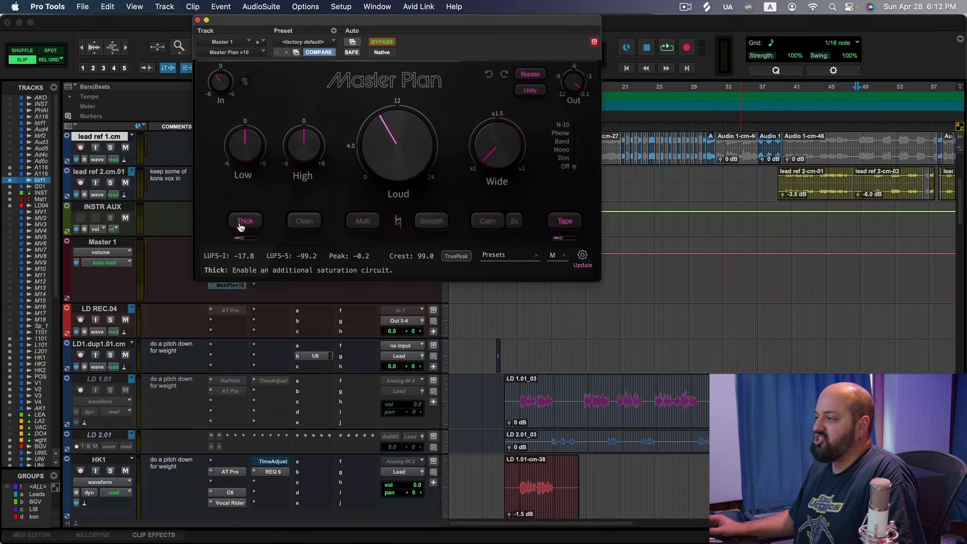
pyautogui.click(379, 42)
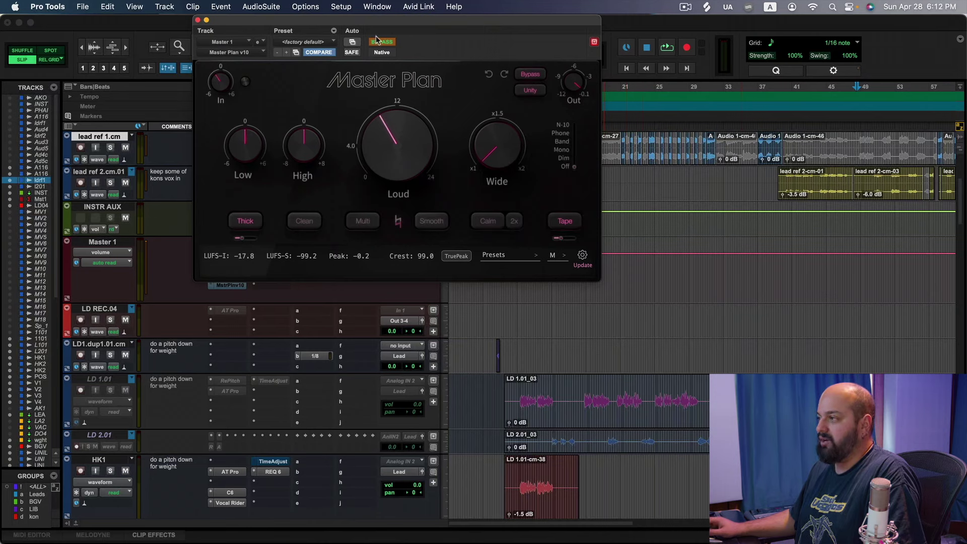
# Step: Compare the passage from bar 48 with Master Plan bypassed and active, then stop playback with the plug-in active
pyautogui.press('space')
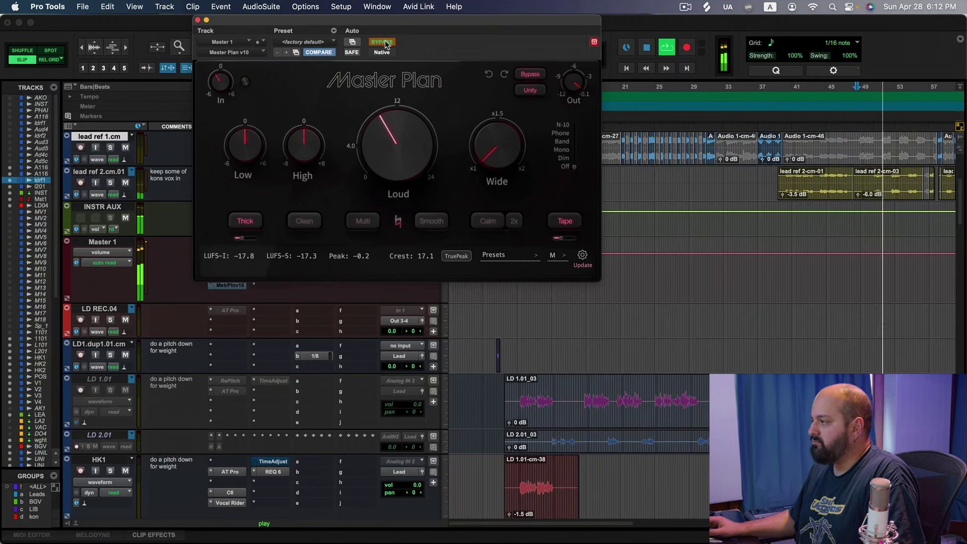
pyautogui.press('space')
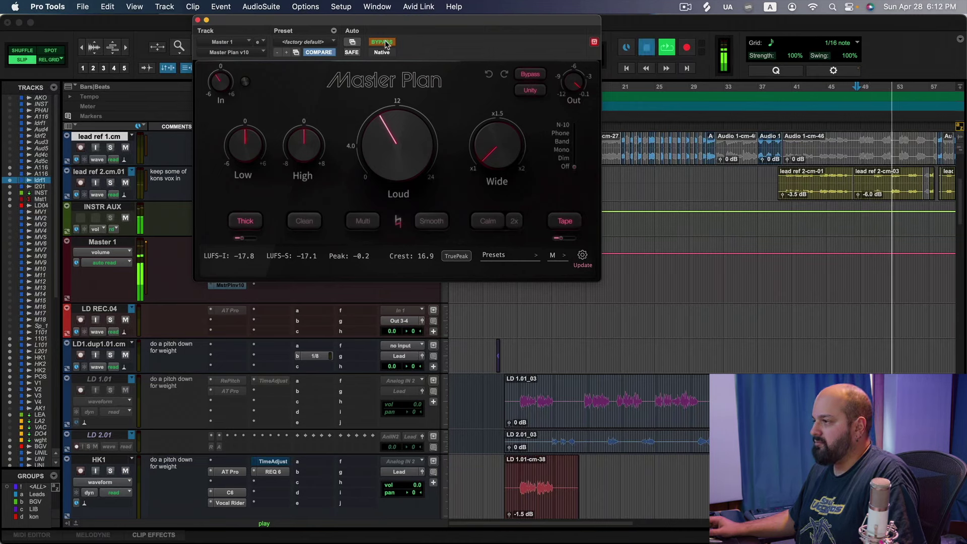
pyautogui.click(382, 43)
pyautogui.press('space')
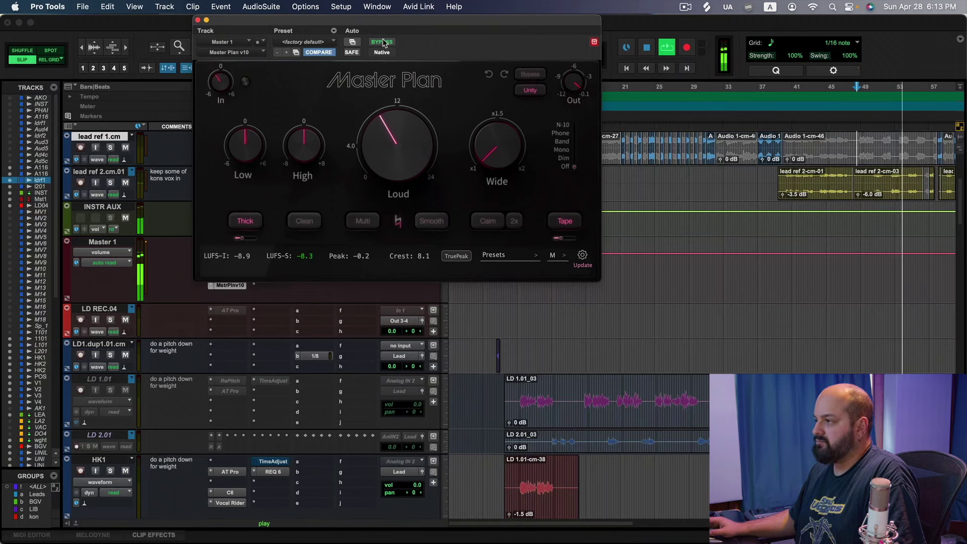
pyautogui.press('space')
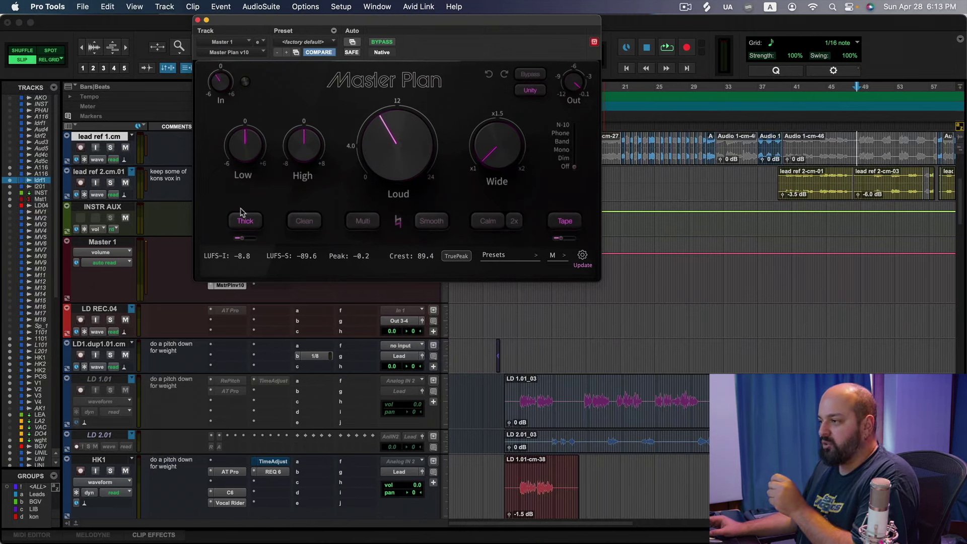
# Step: Examine Master Plan's Thick and Tape options, bypass the plug-in, and check its In and Loud gain settings
pyautogui.click(251, 222)
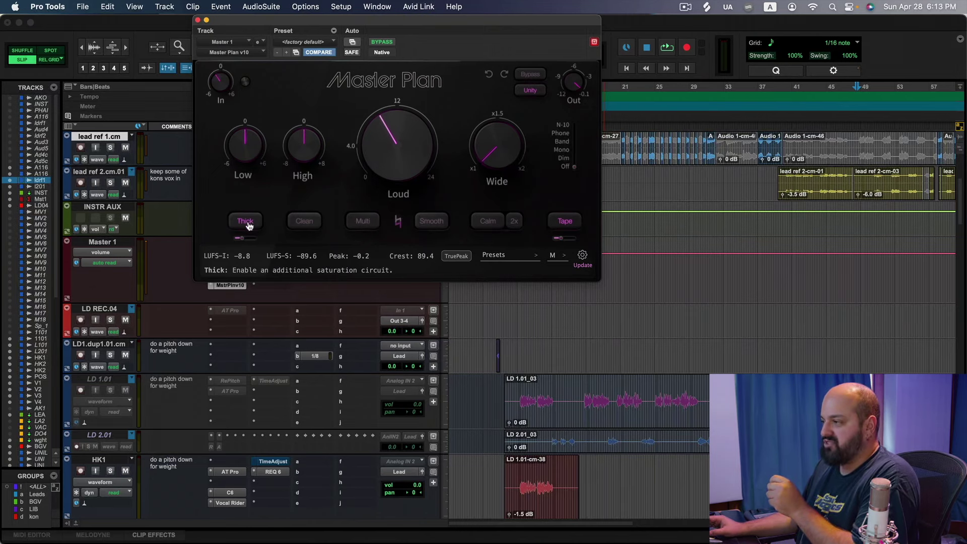
pyautogui.click(558, 228)
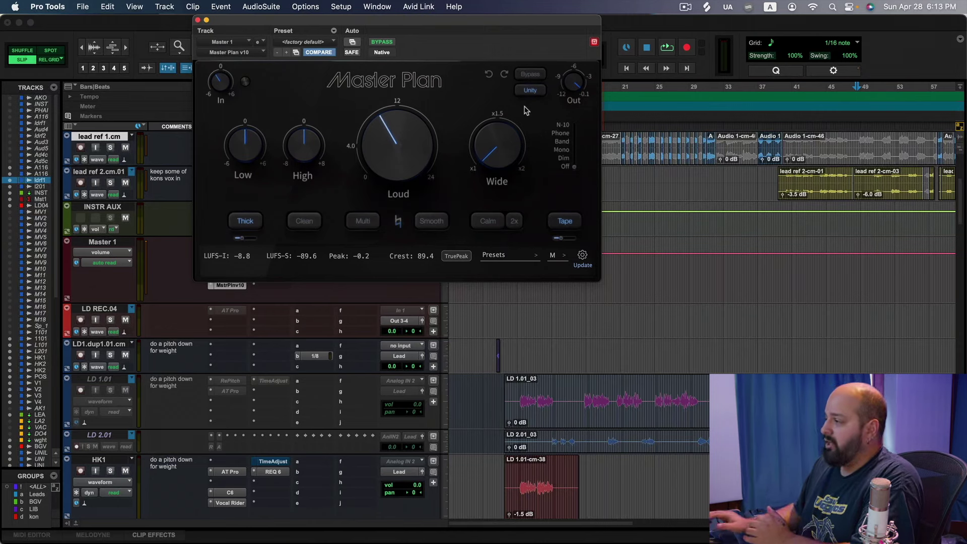
pyautogui.click(386, 43)
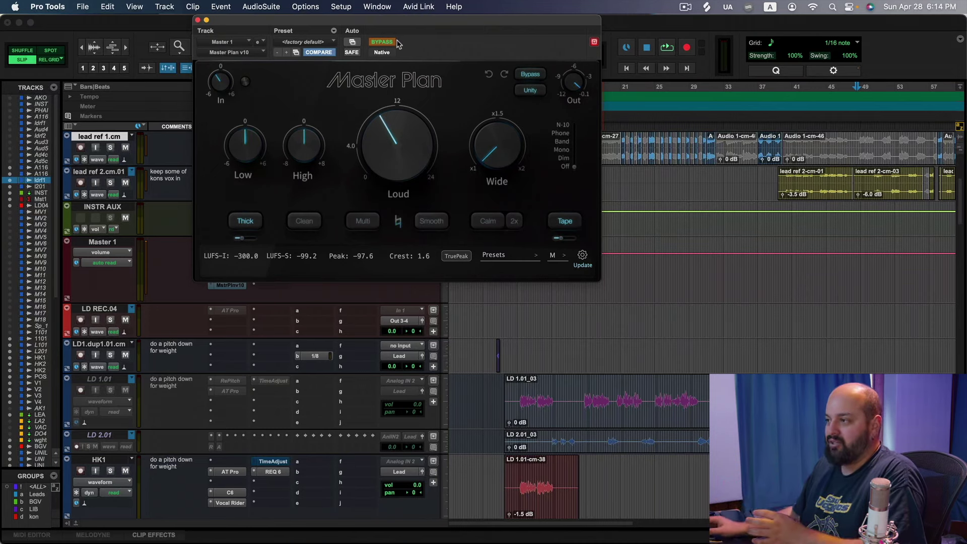
pyautogui.moveTo(222, 83)
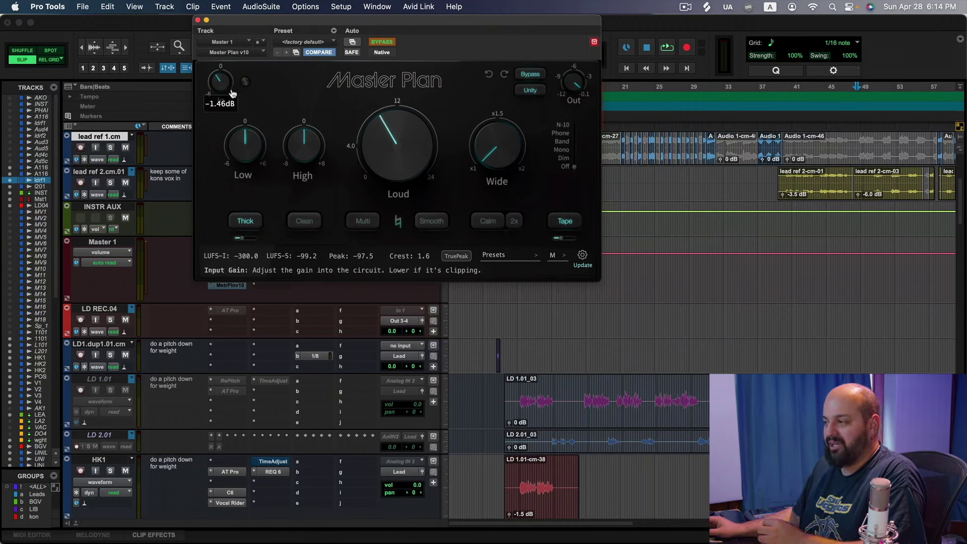
pyautogui.moveTo(398, 143)
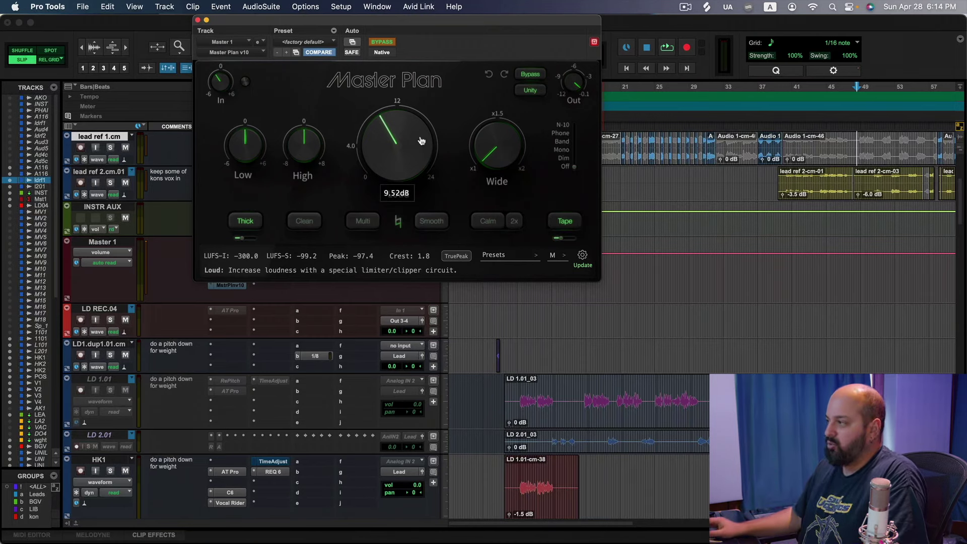
# Step: Play the mix from bar 48 with Master Plan bypassed, reactivate it during playback, then stop and close the plug-in
pyautogui.press('space')
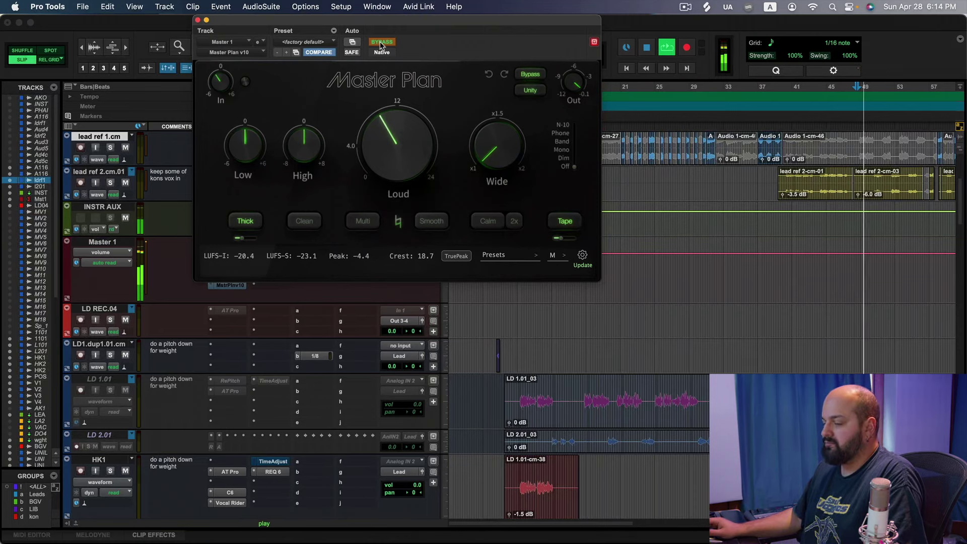
pyautogui.click(381, 43)
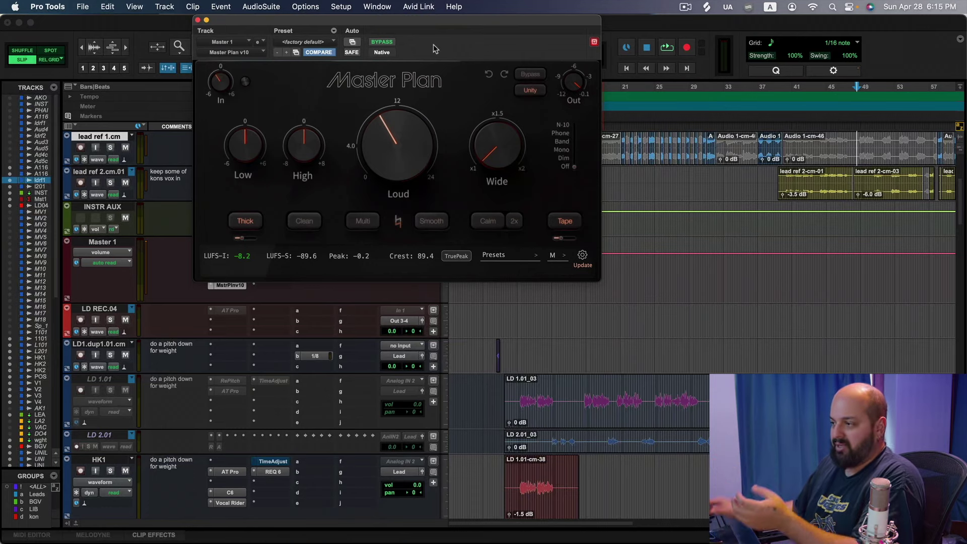
pyautogui.click(197, 20)
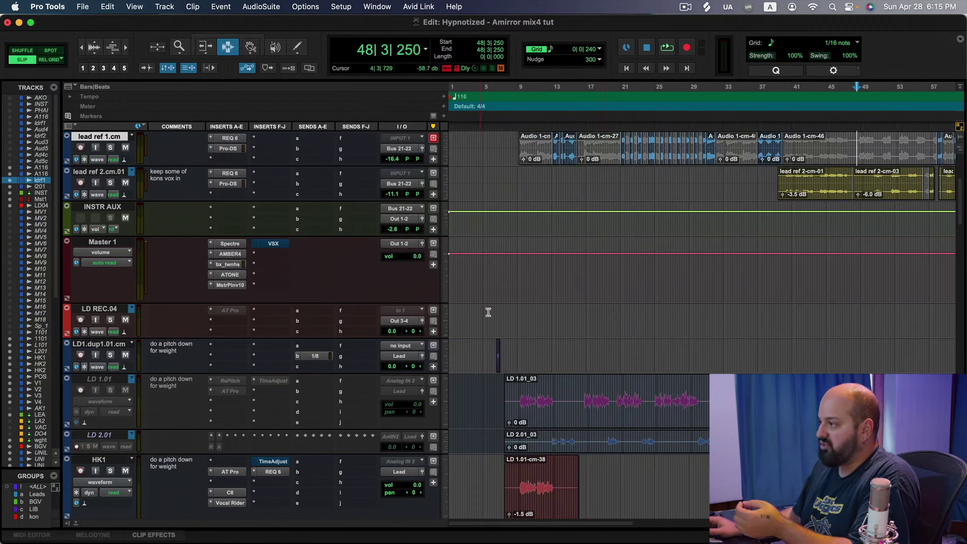
# Step: Look over the instrumental, lead reference and Master 1 tracks, view Master 1's VSX room simulation, and close VSX
pyautogui.scroll(3, 665, 306)
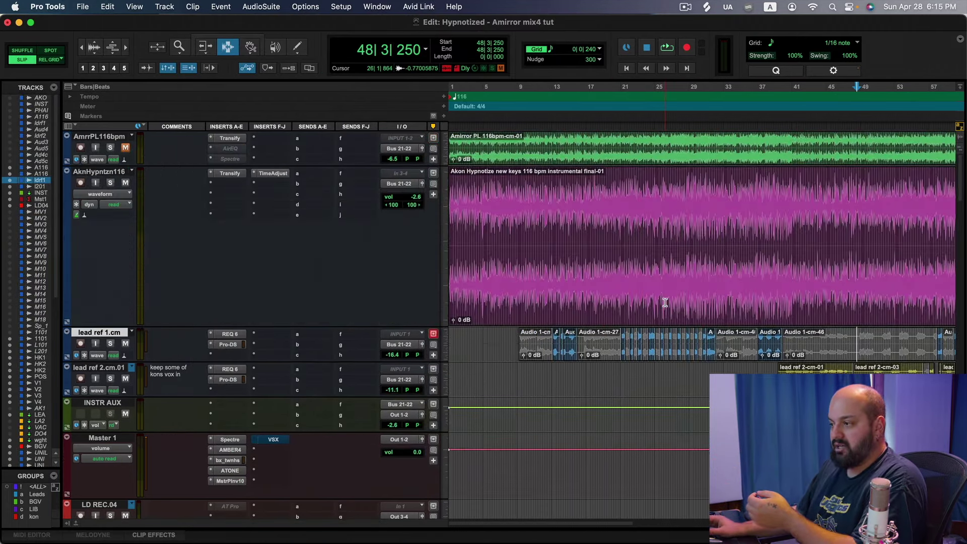
pyautogui.scroll(-3, 664, 308)
pyautogui.scroll(3, 663, 310)
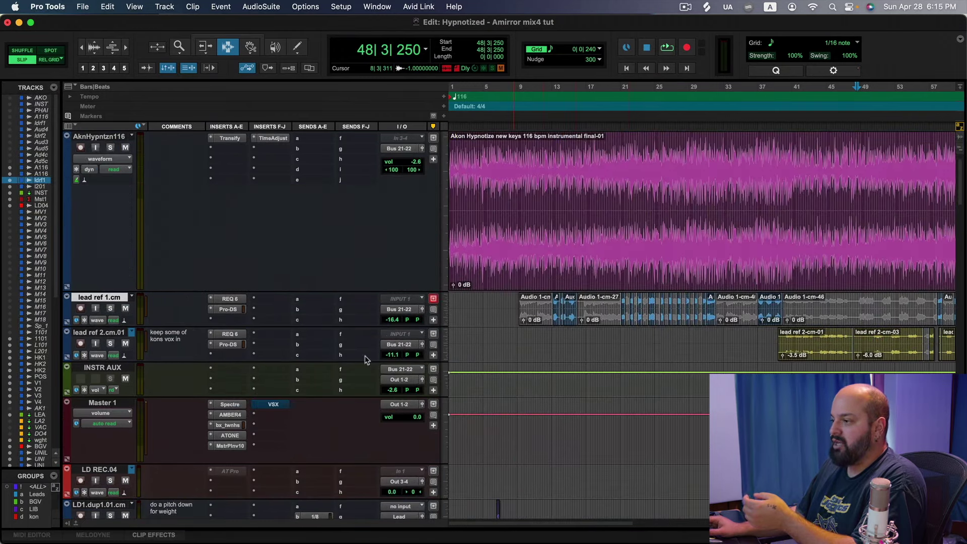
pyautogui.scroll(-3, 366, 373)
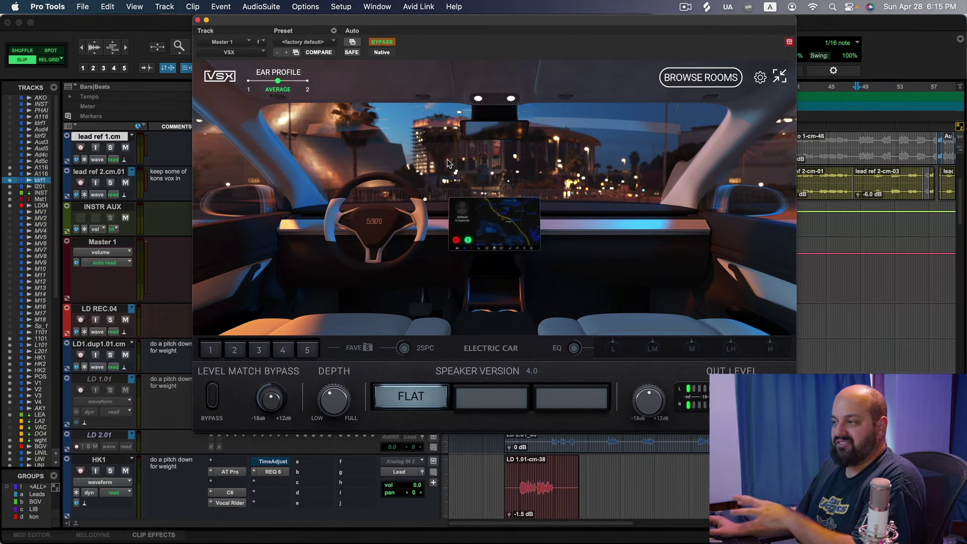
pyautogui.click(198, 21)
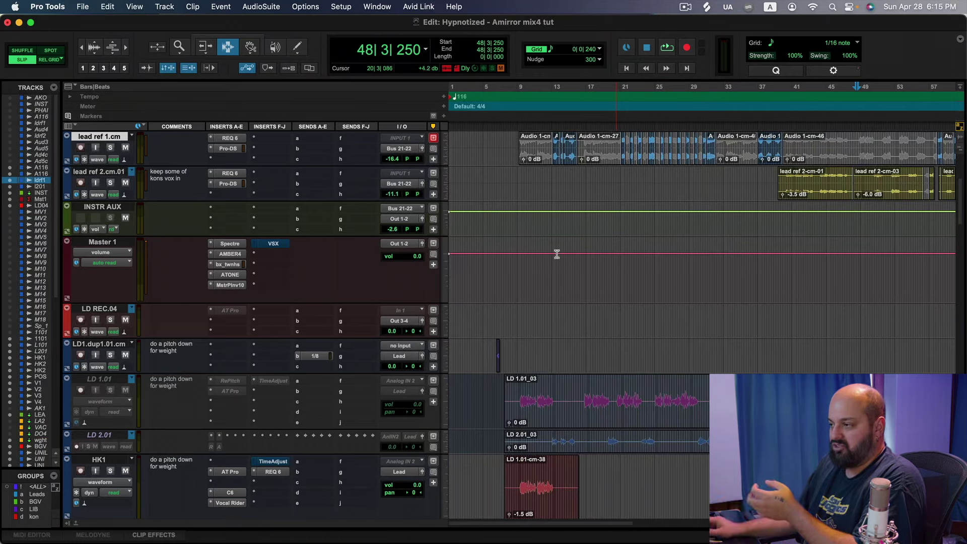
# Step: Open Spectre on the Master 1 track to examine its band settings
pyautogui.click(225, 246)
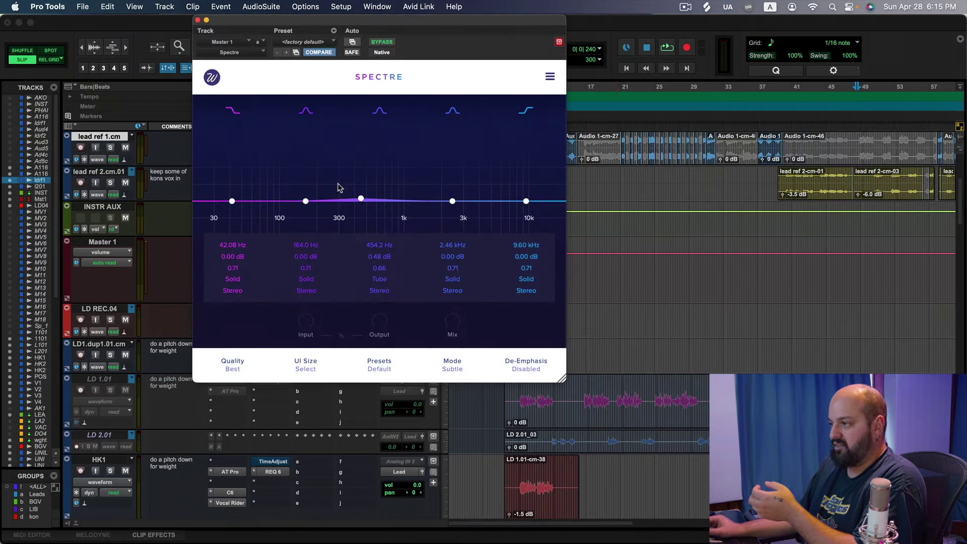